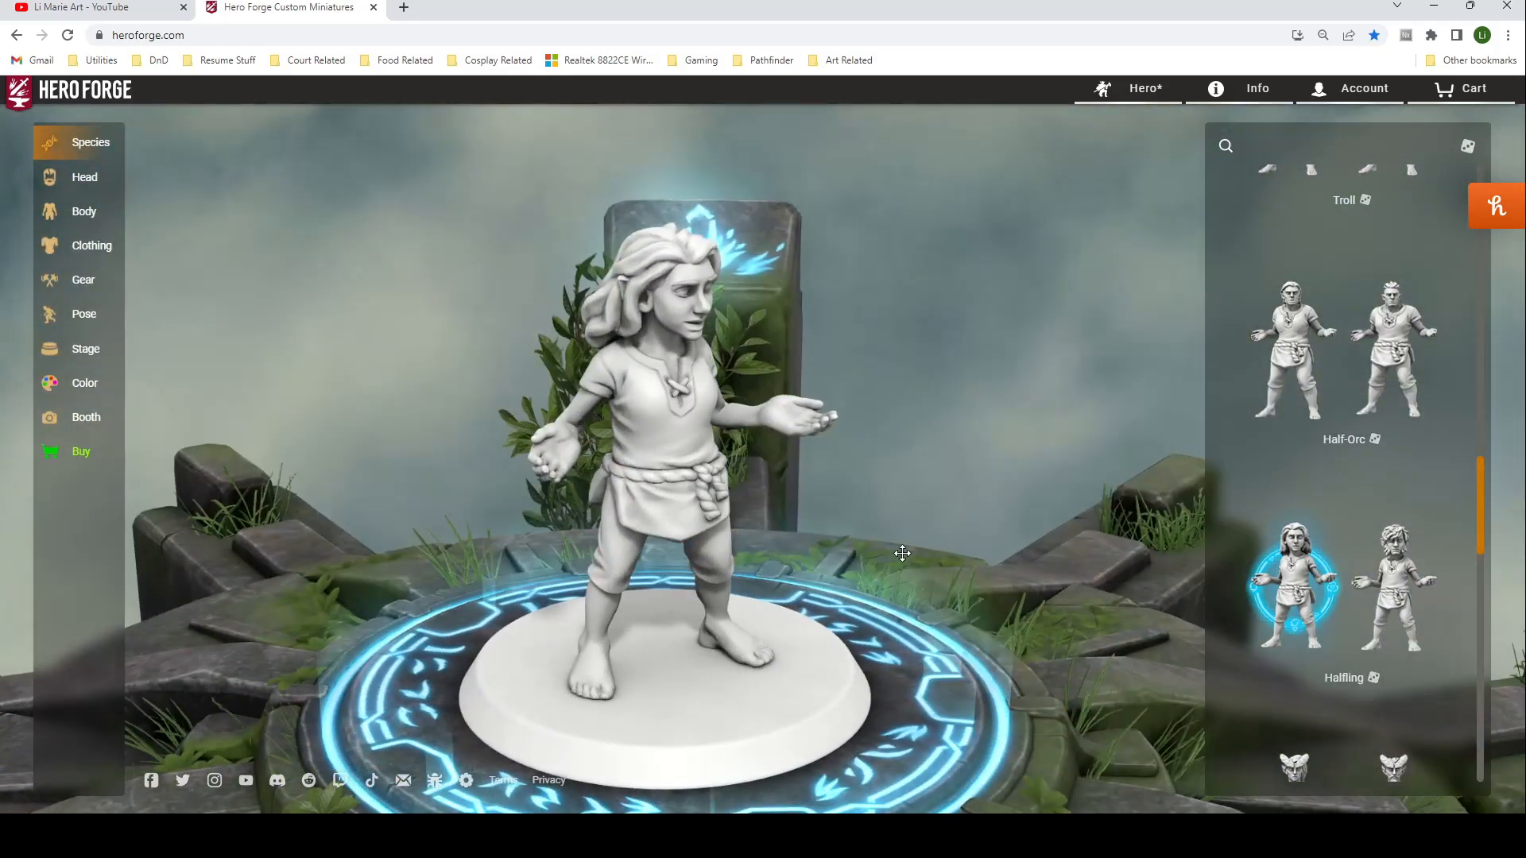
- Open the saved hero Lynette and inspect the face and the small dragon up close from several angles
scroll(1425, 662, down, 3)
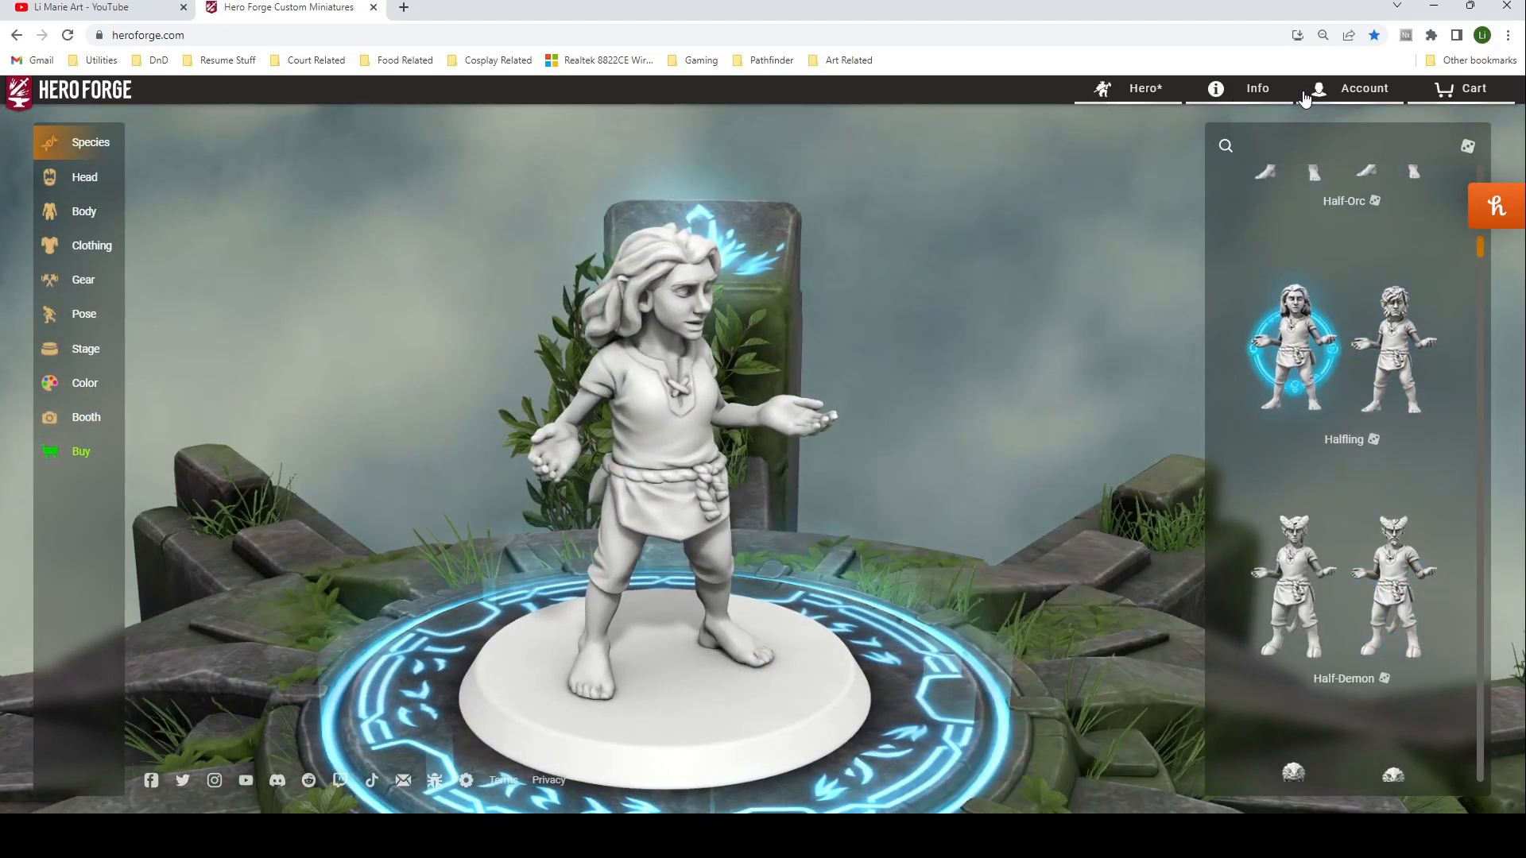
click(1170, 97)
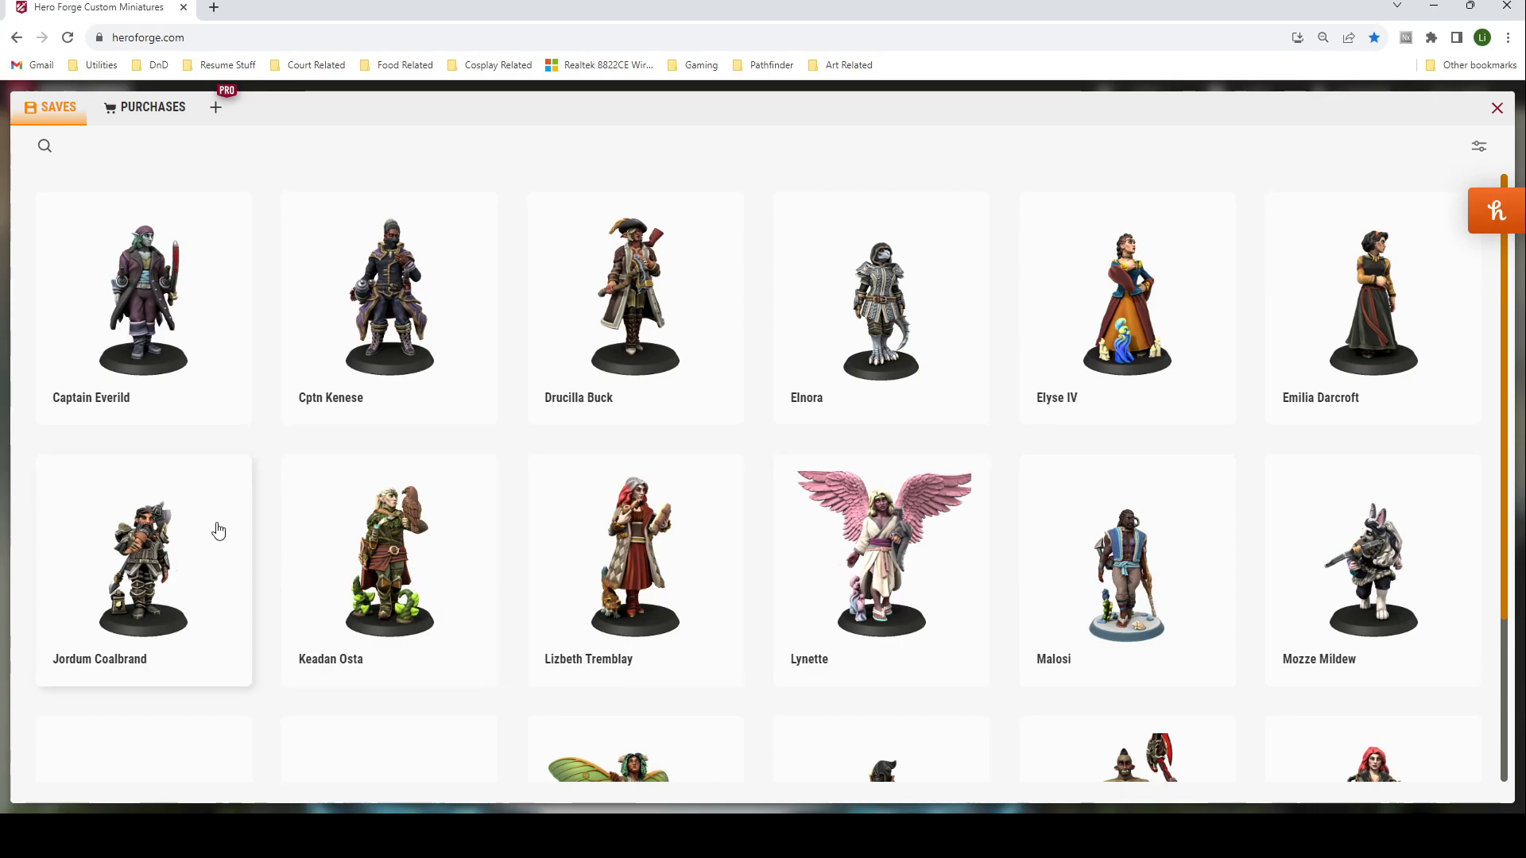
scroll(177, 574, down, 3)
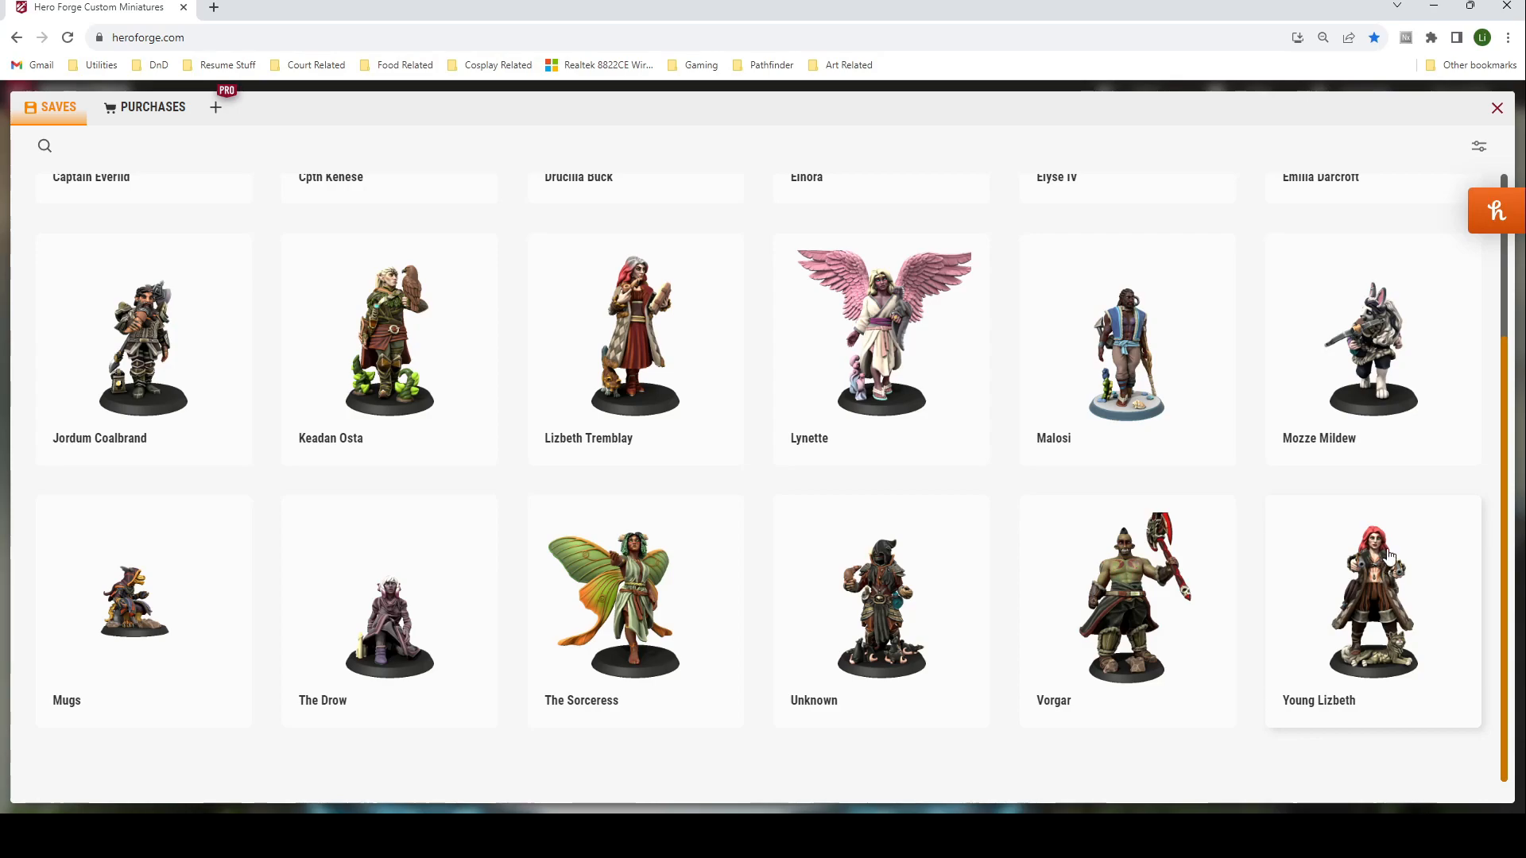
scroll(1389, 554, up, 2)
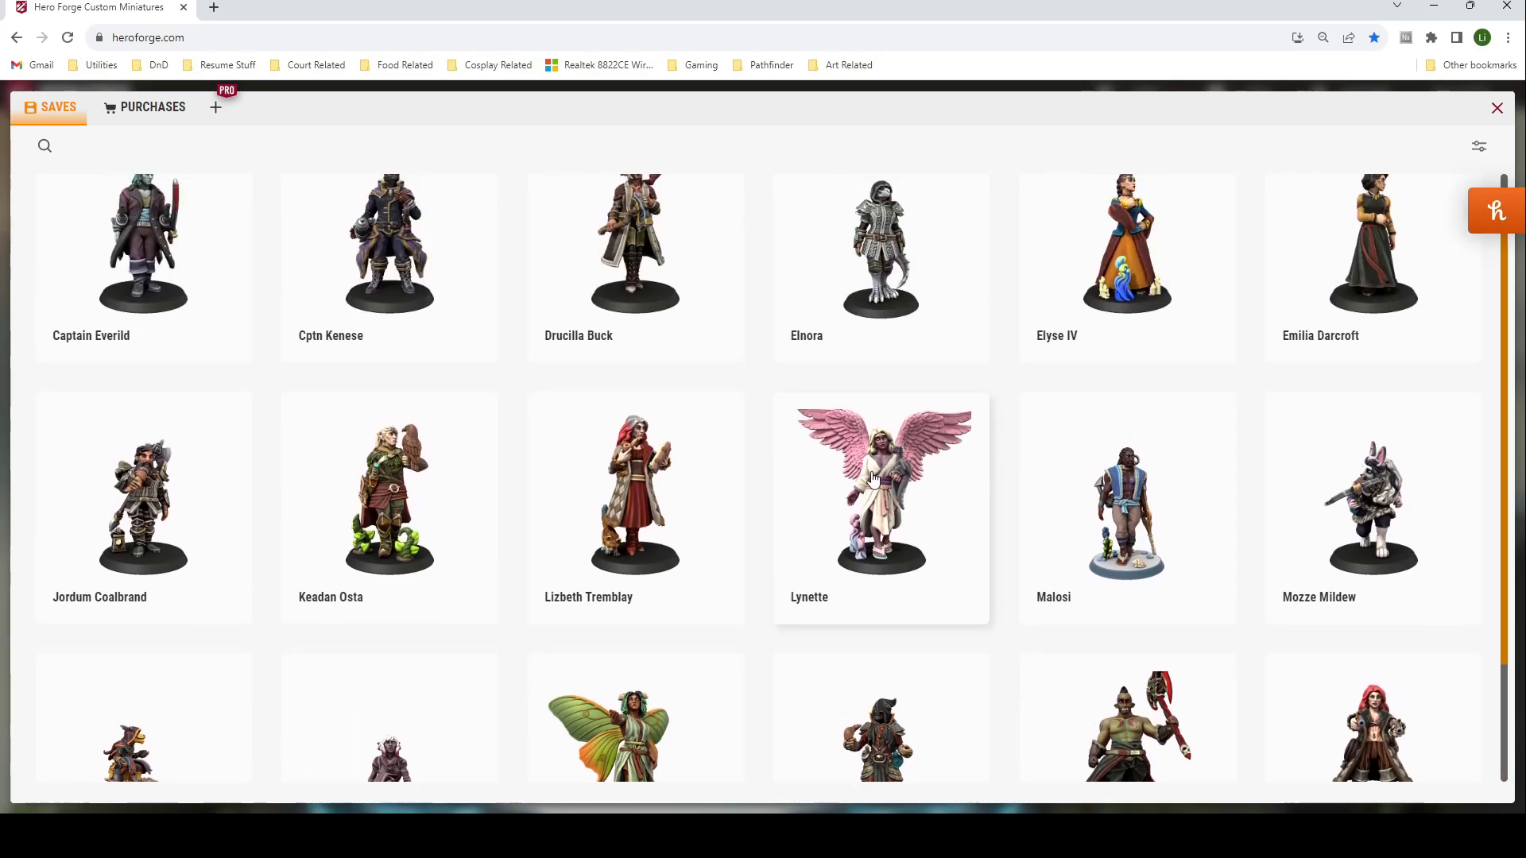
click(872, 477)
click(45, 775)
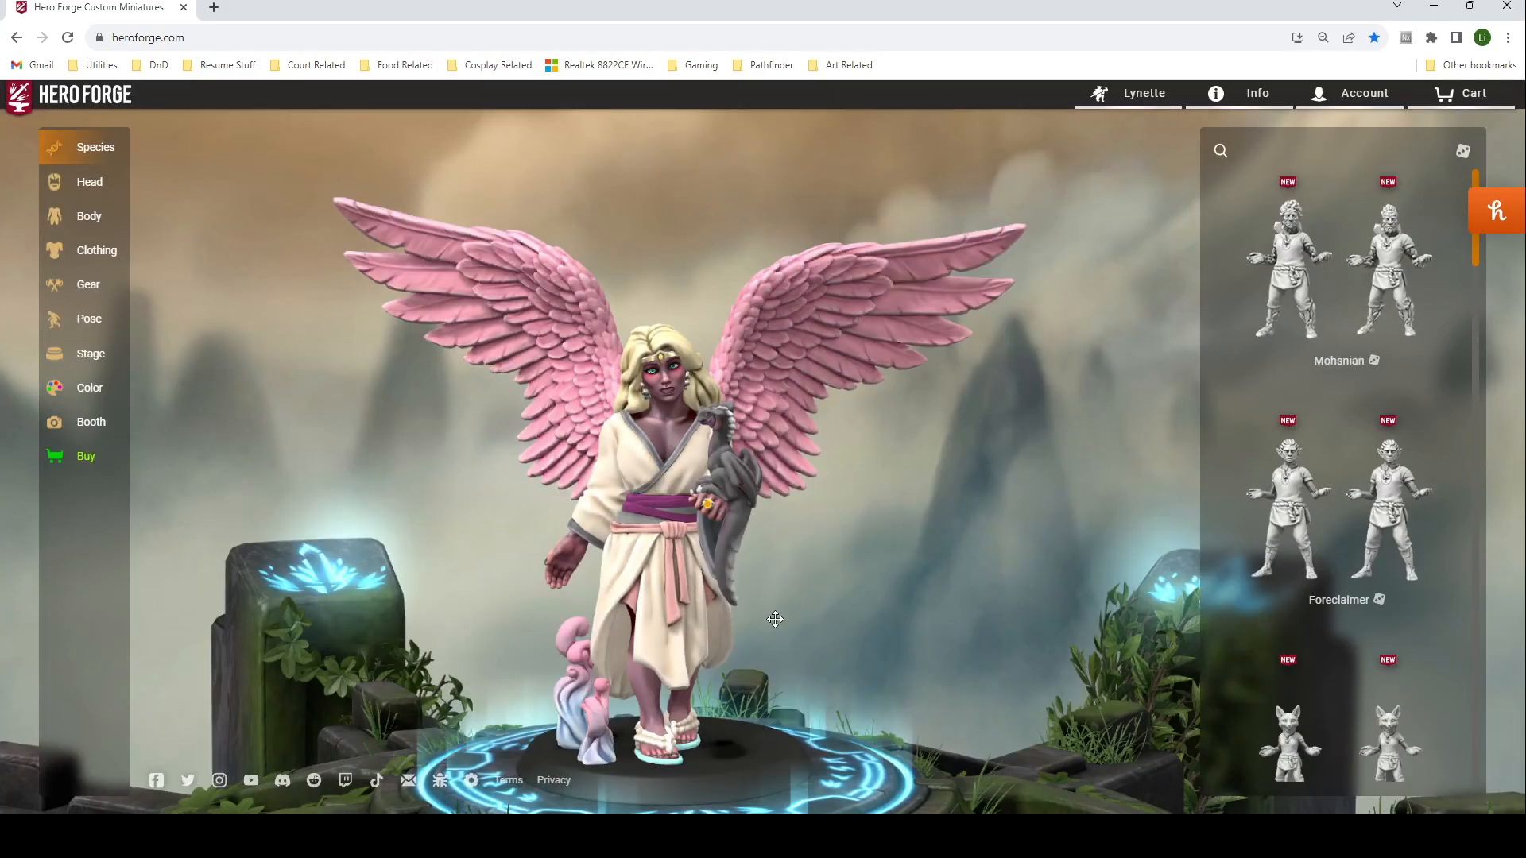
scroll(775, 619, up, 5)
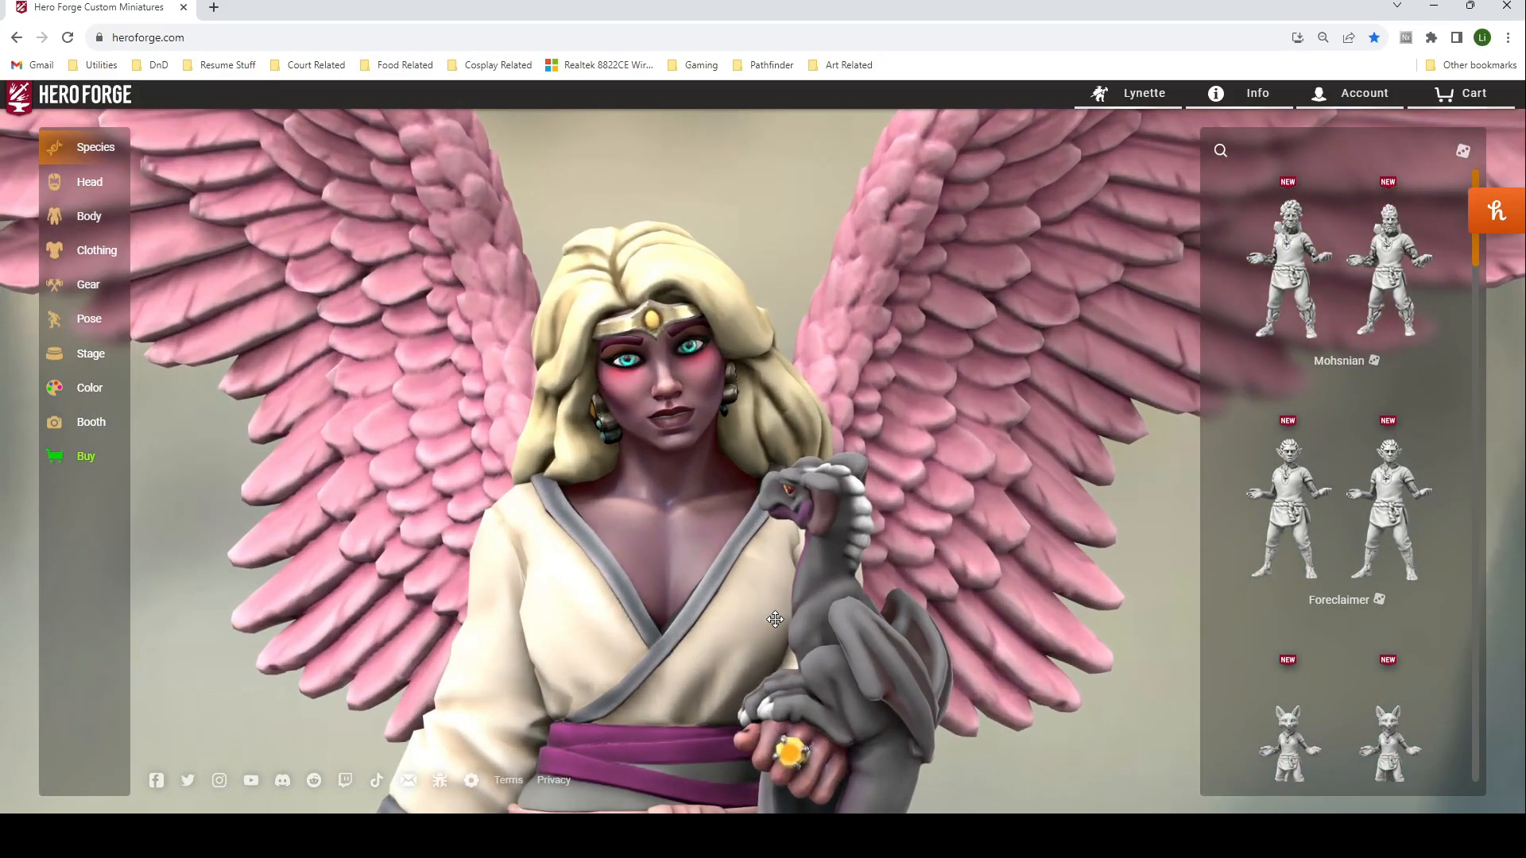
scroll(775, 619, up, 3)
drag(843, 485, 1086, 469)
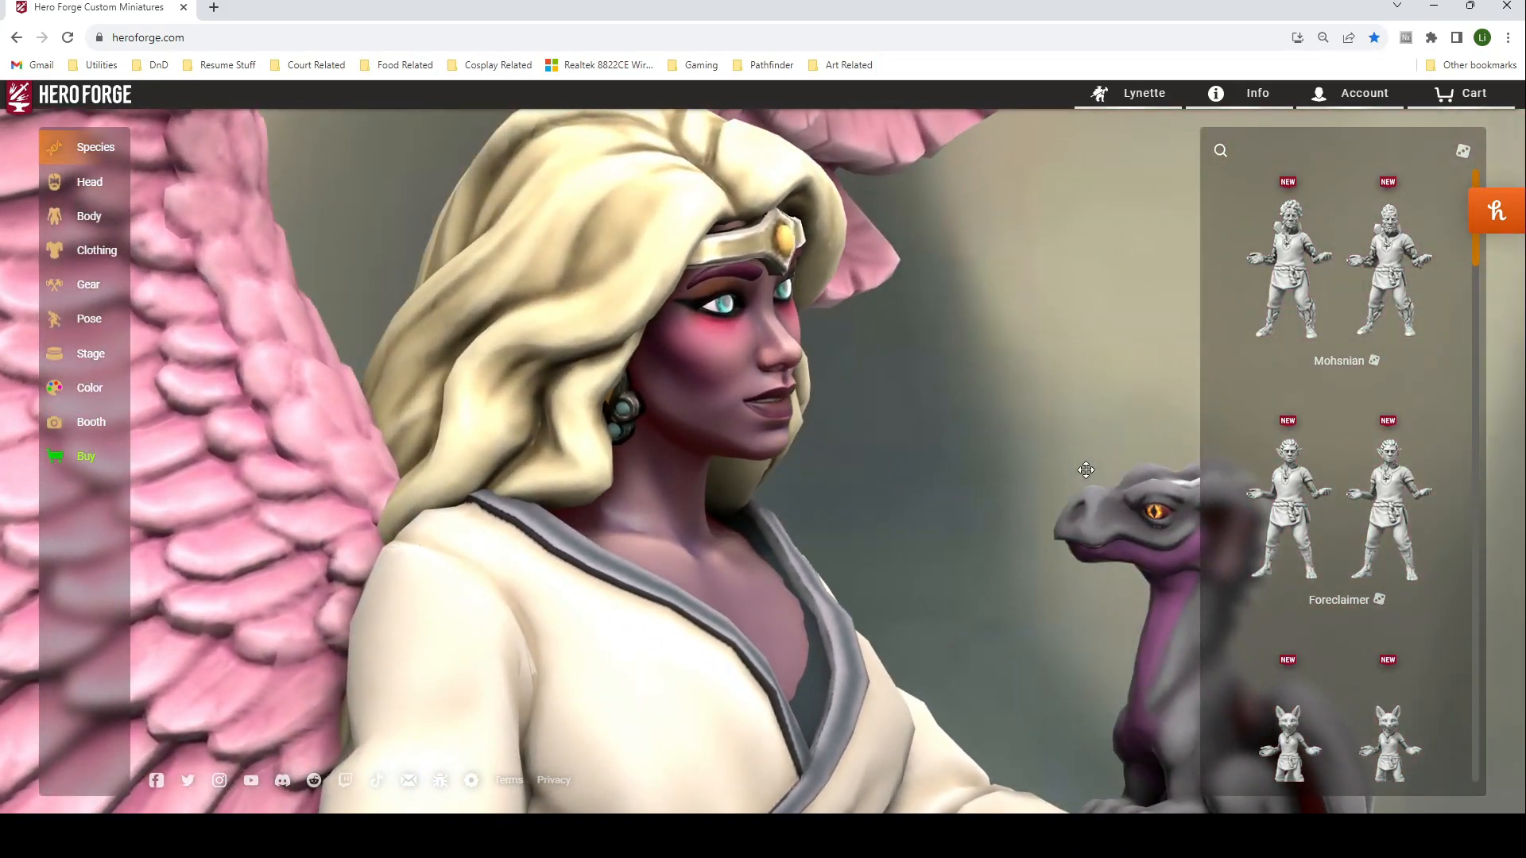
drag(987, 418, 892, 426)
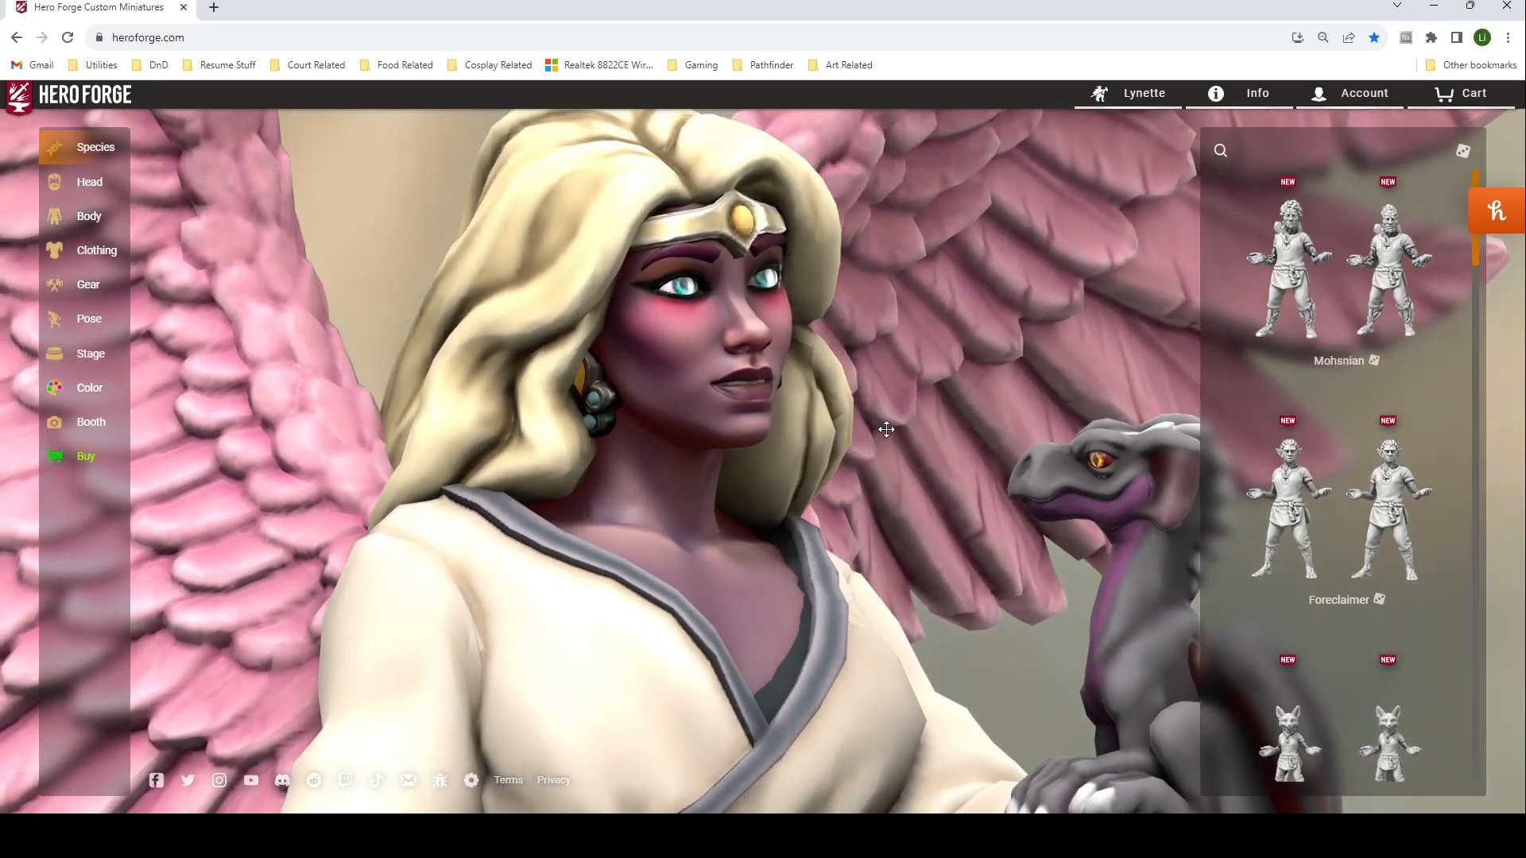
- Open the saved hero Elnora from the saved heroes collection
click(1125, 97)
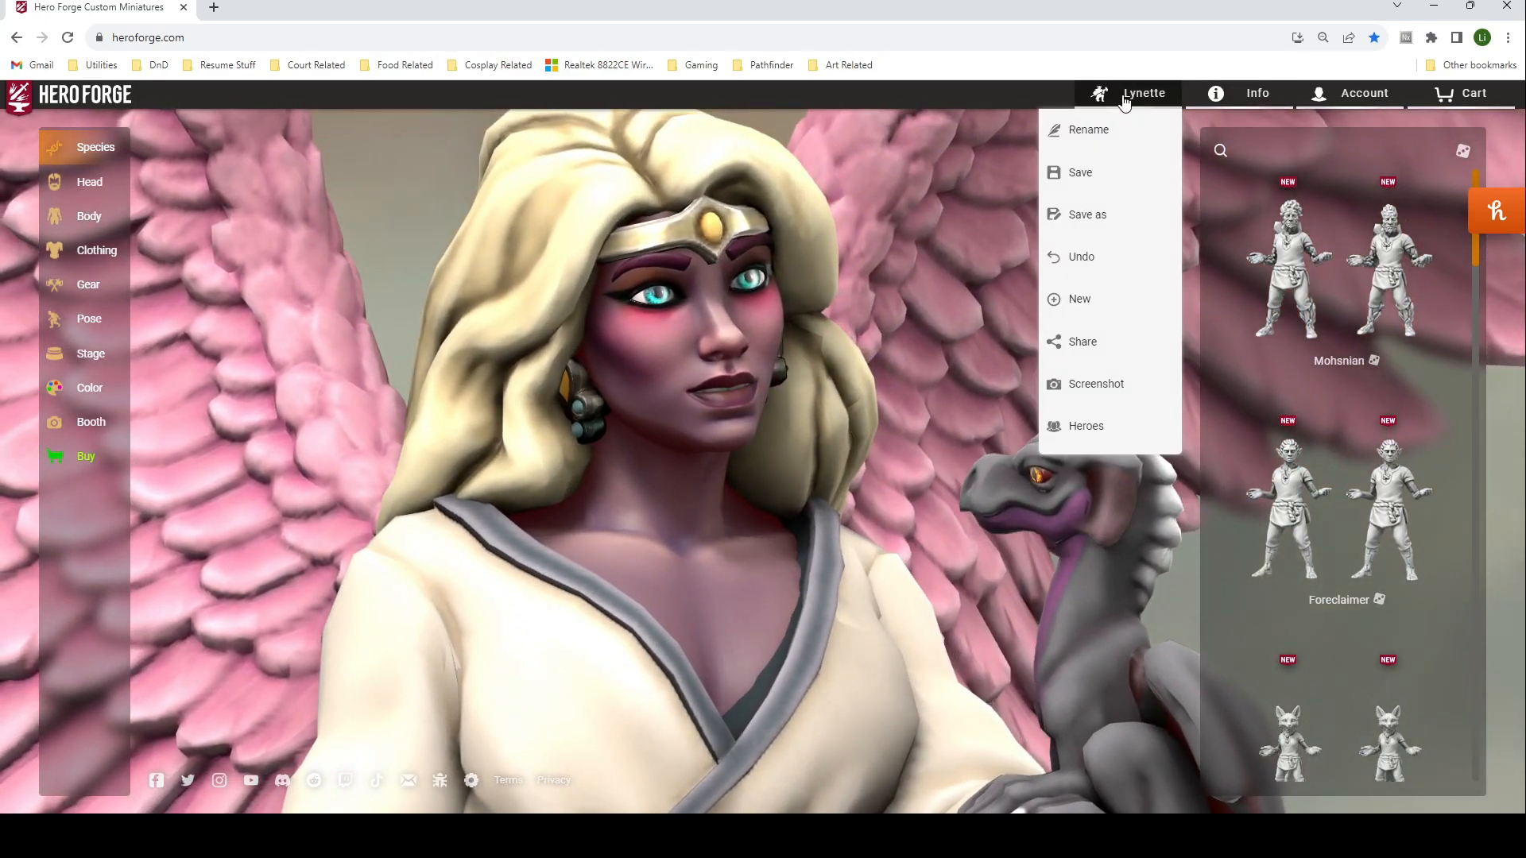
click(1086, 427)
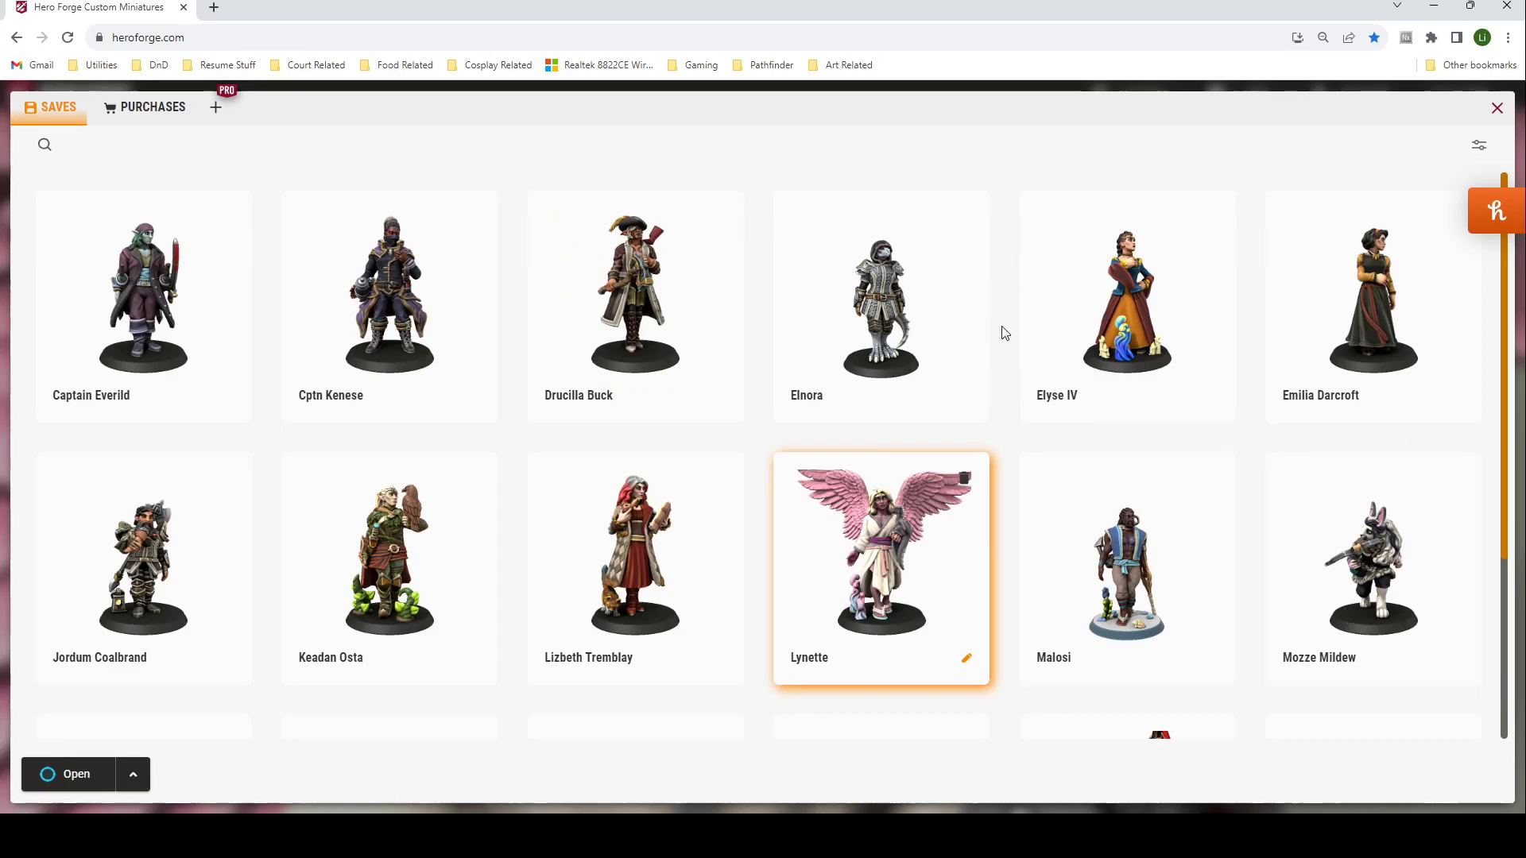
double_click(896, 322)
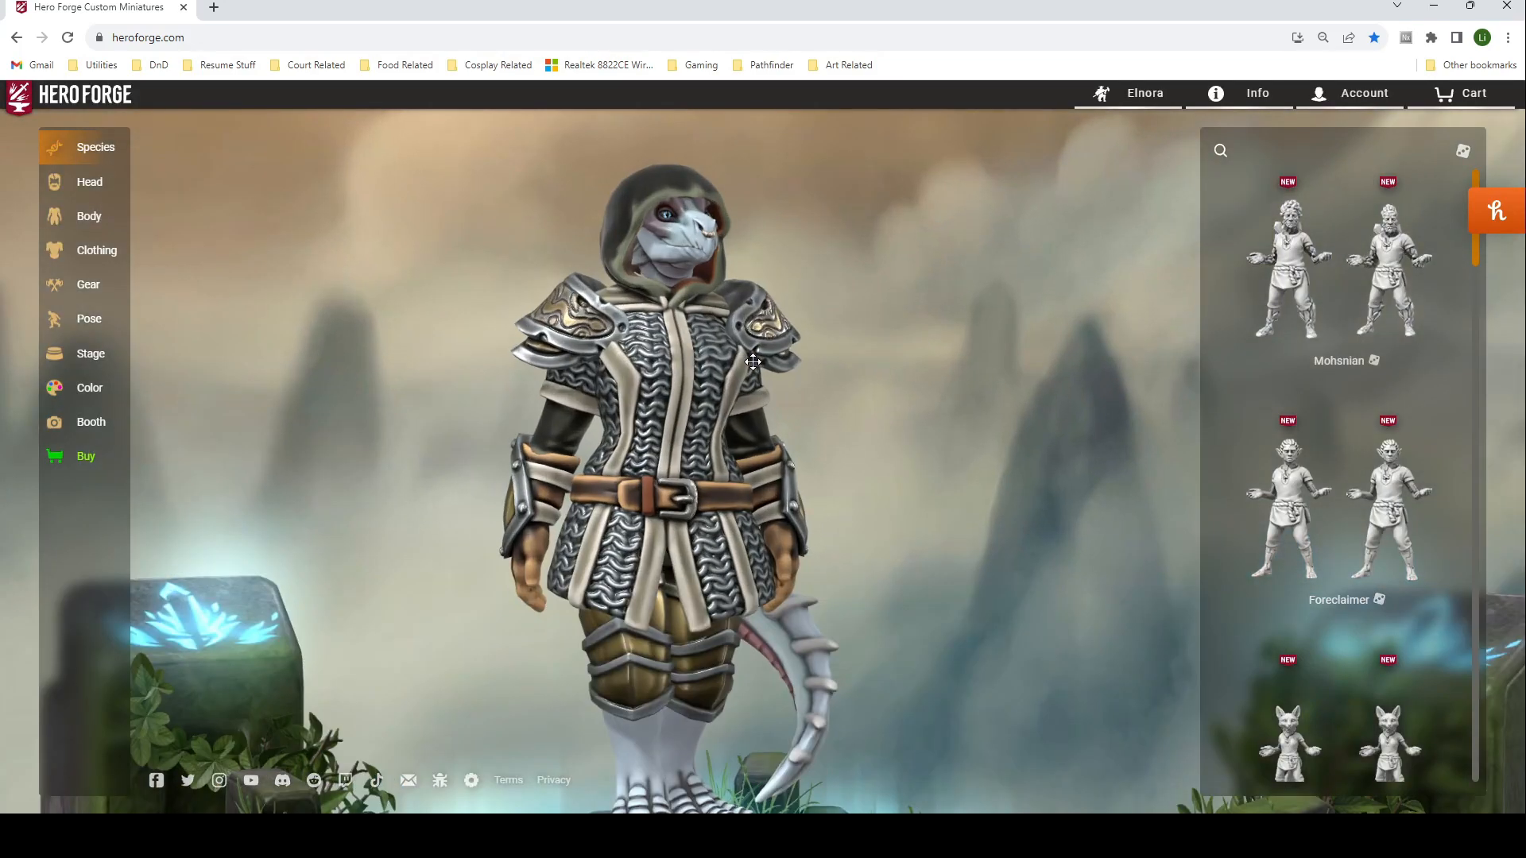
- Examine Elnora's hooded face, armor and tail up close from the front and back
scroll(763, 365, up, 5)
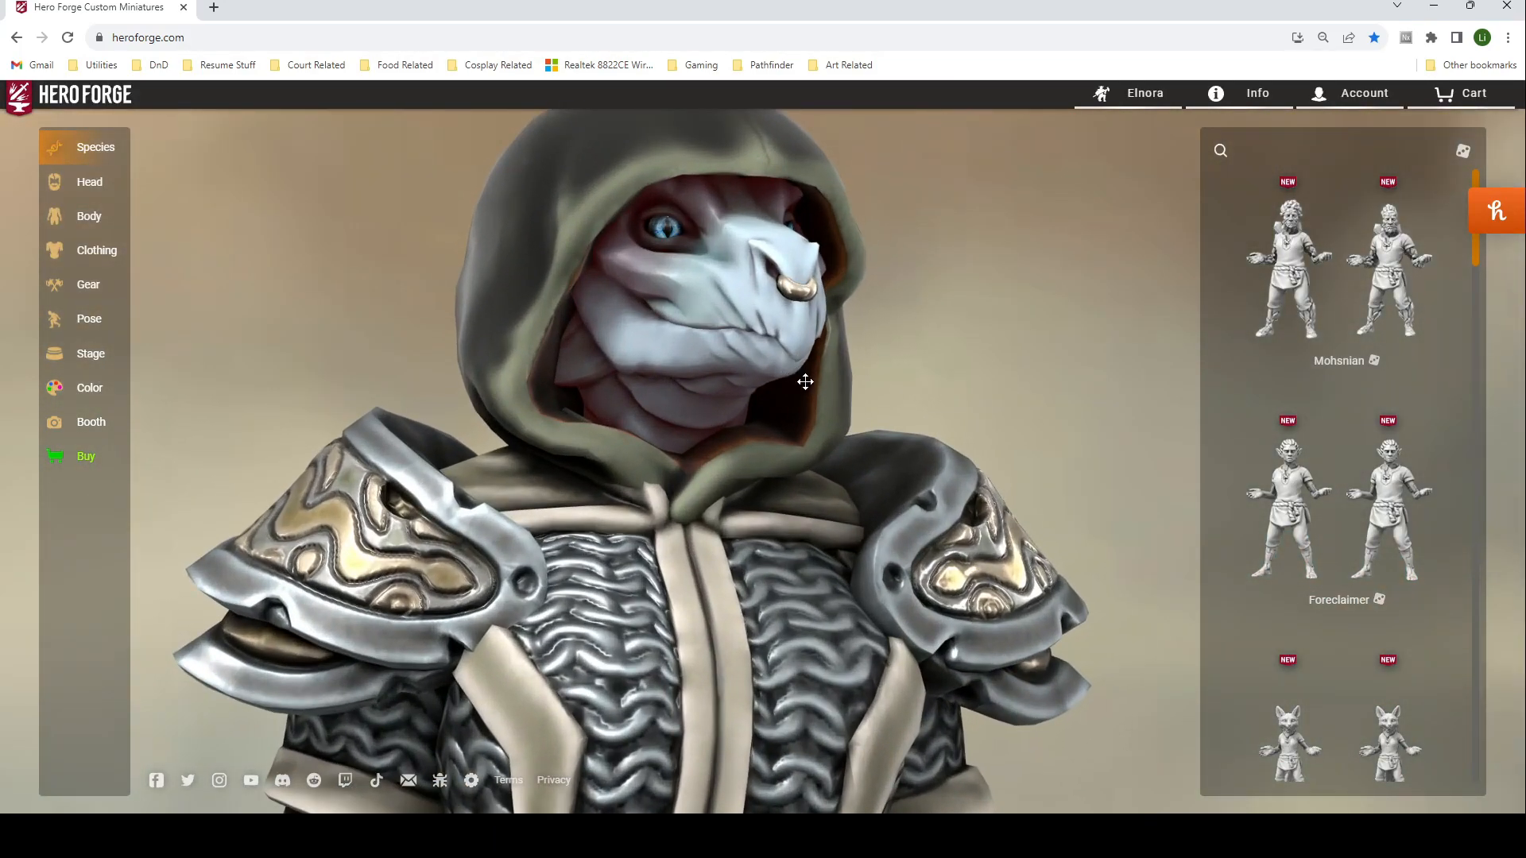
drag(807, 382, 729, 399)
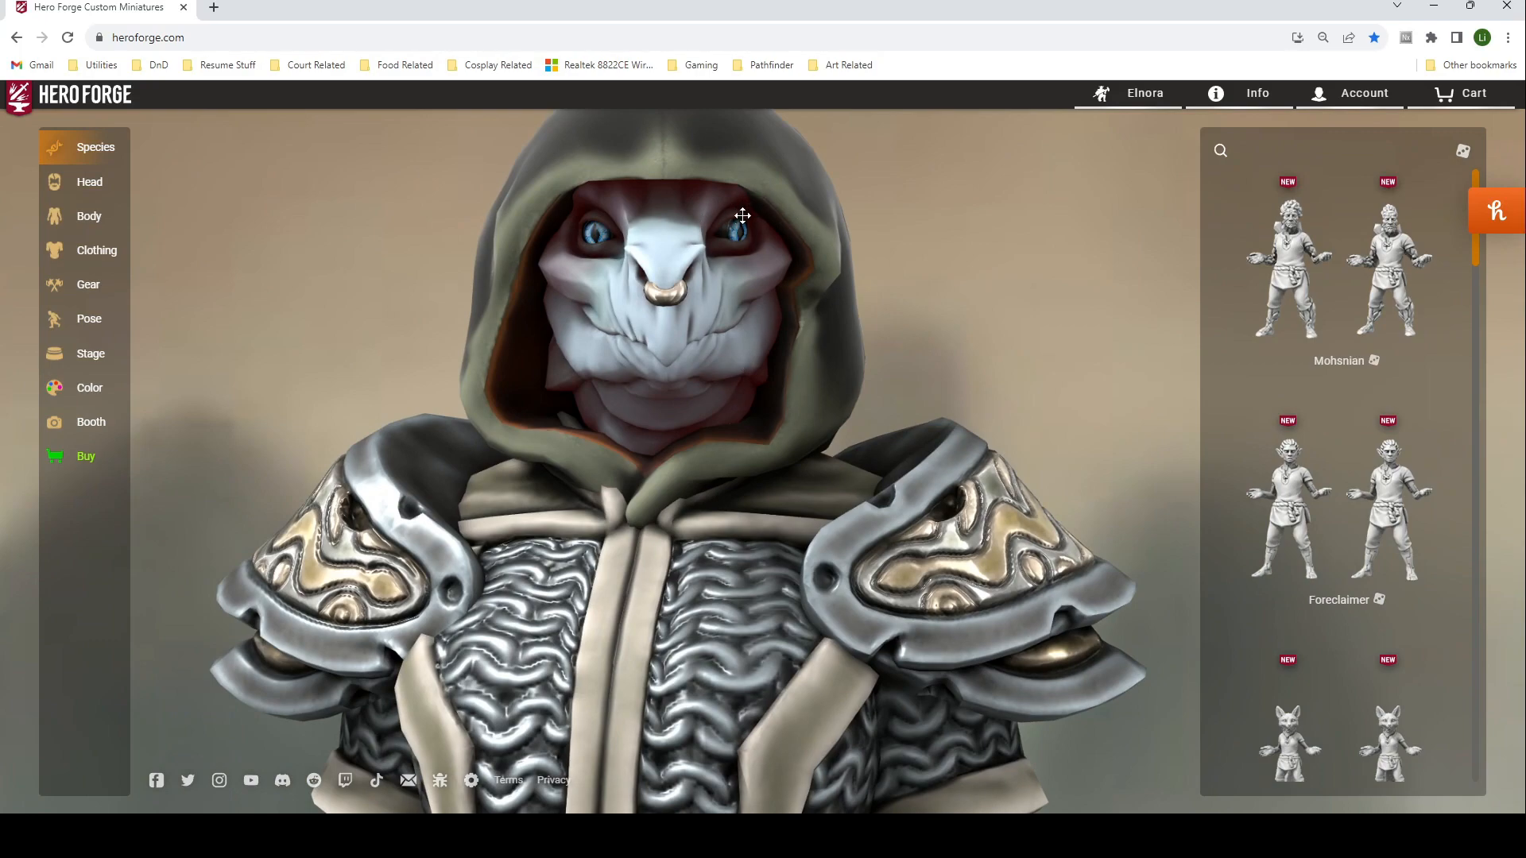
drag(714, 323, 763, 341)
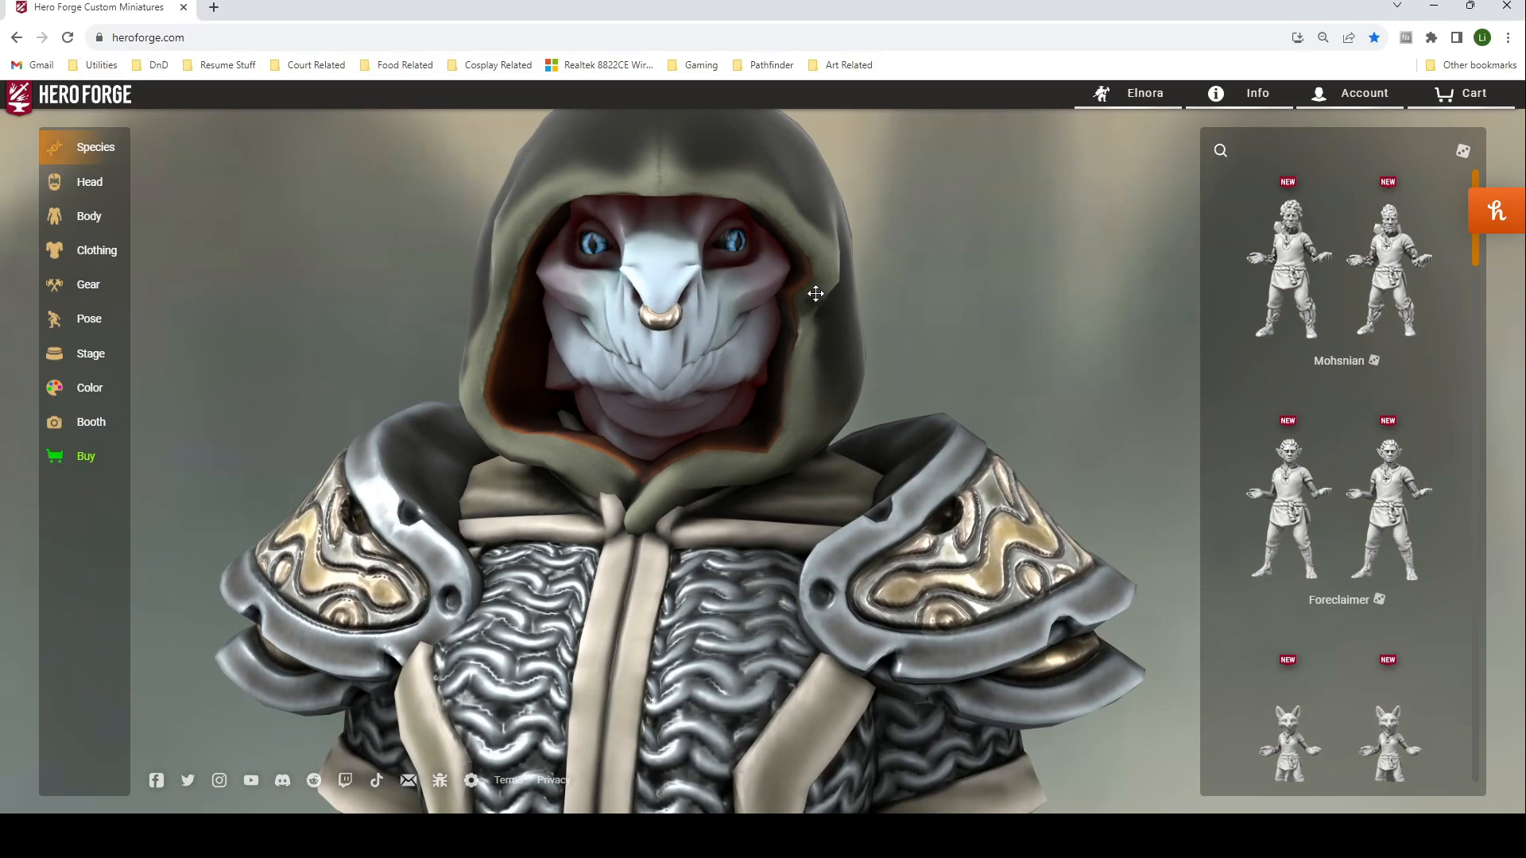
scroll(686, 509, down, 5)
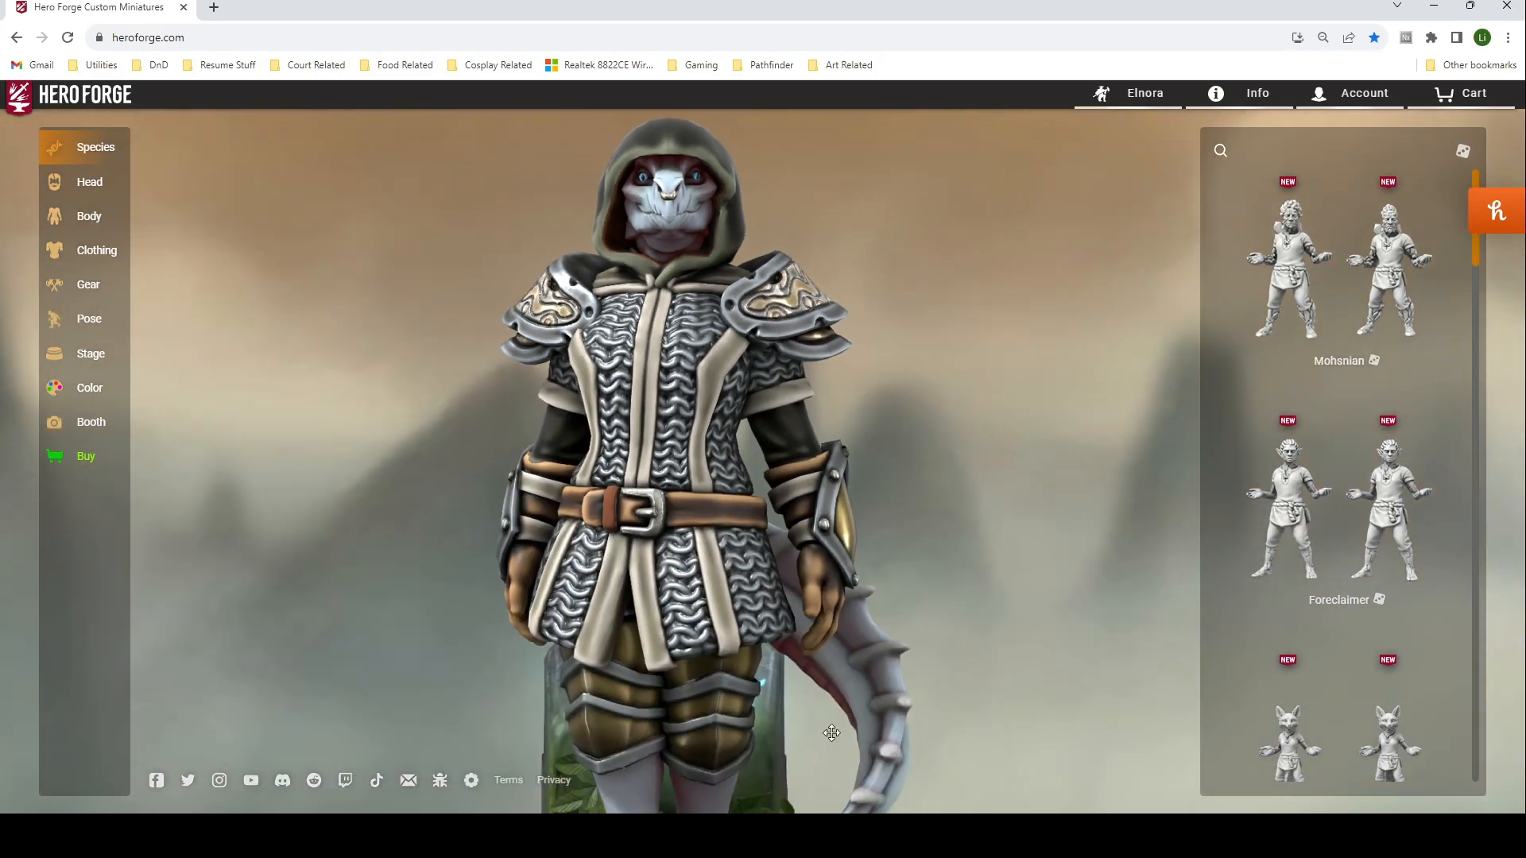
drag(710, 511, 307, 646)
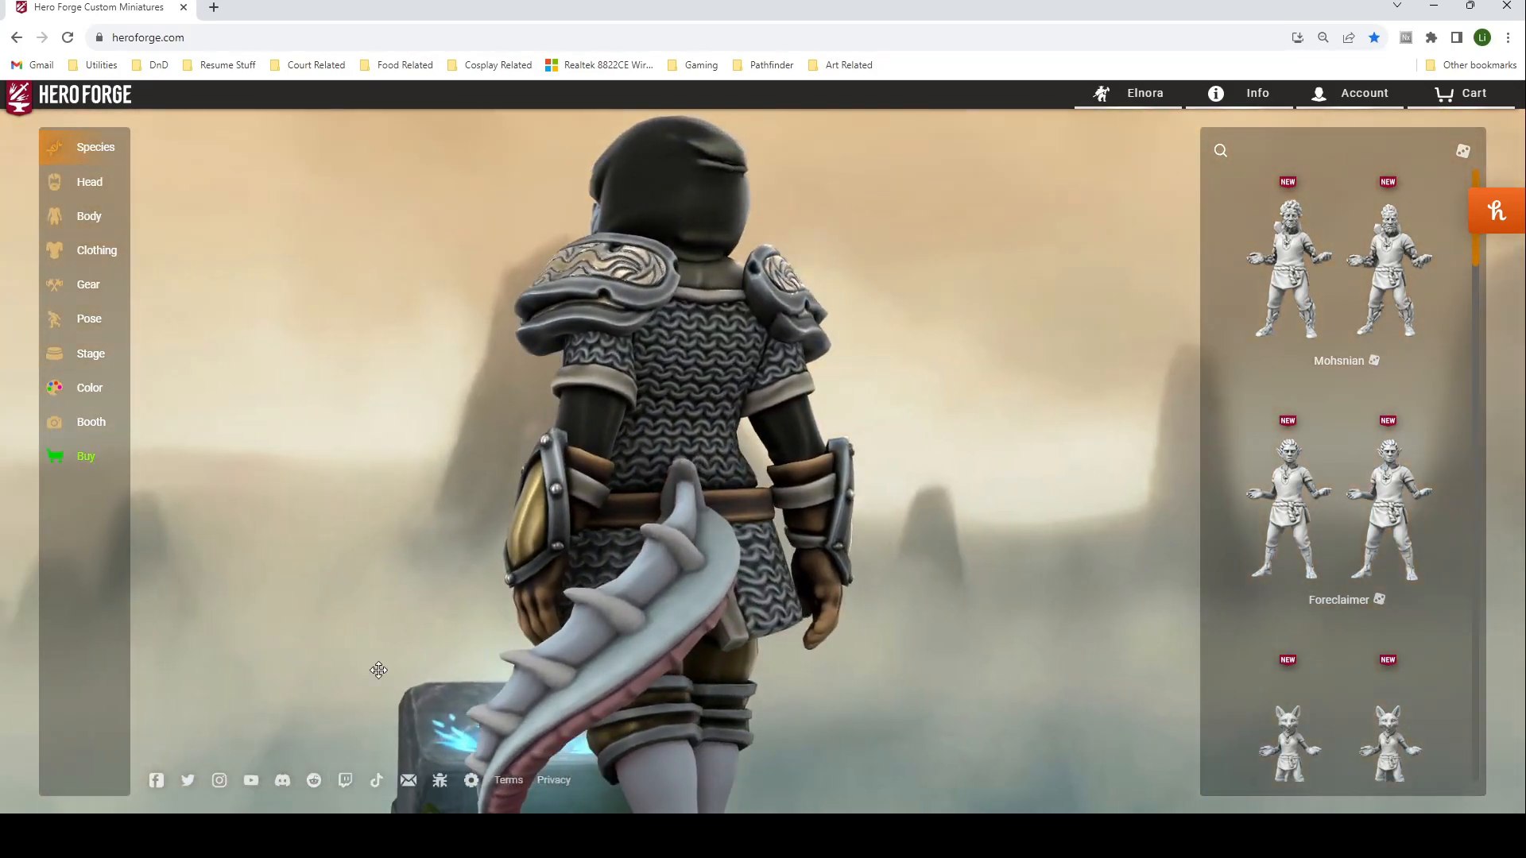
scroll(691, 681, up, 3)
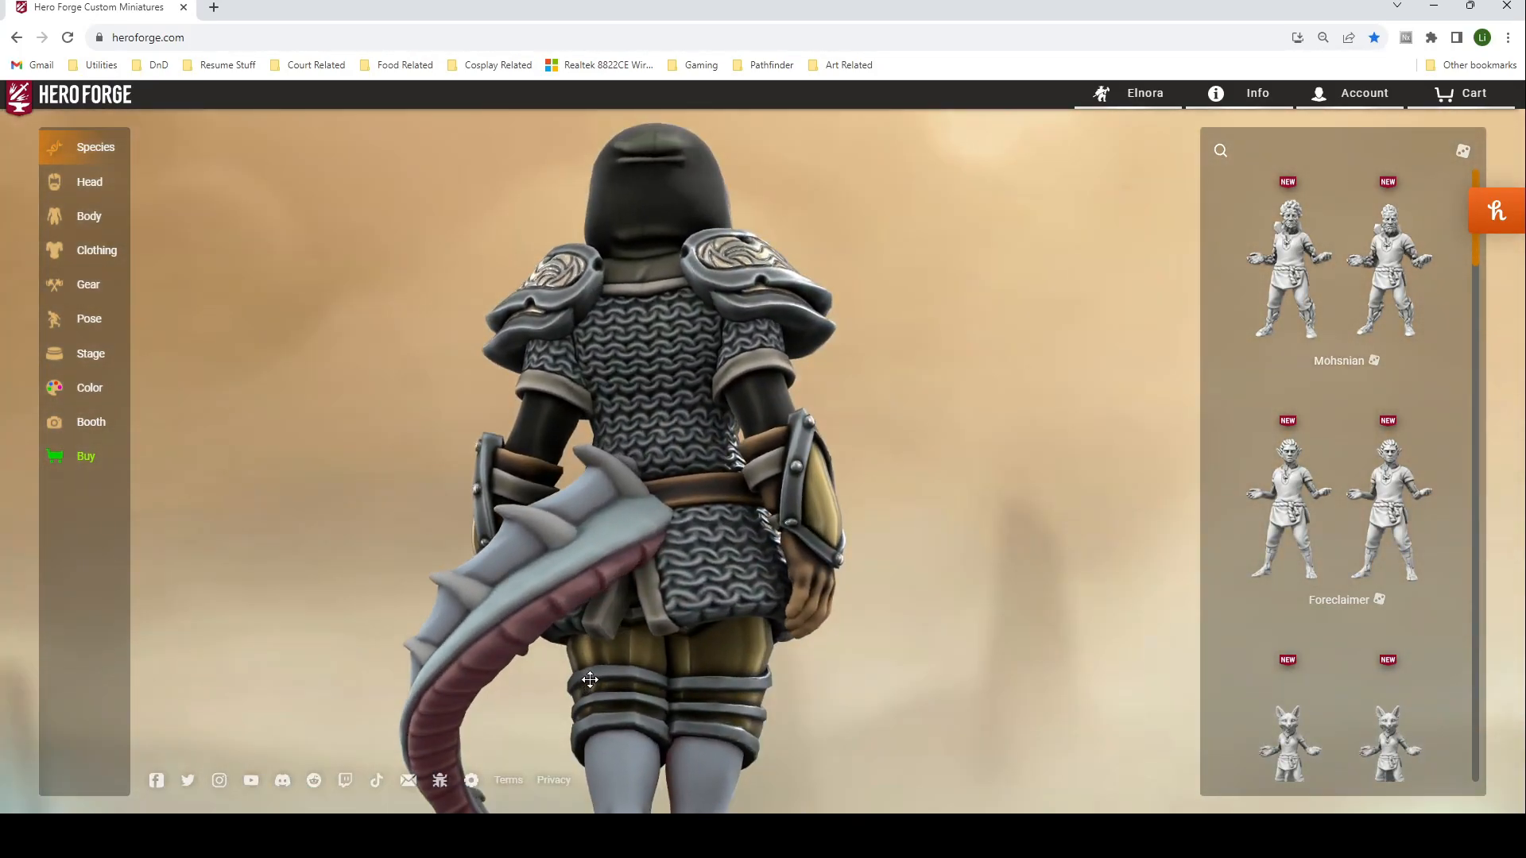
scroll(604, 674, down, 4)
drag(670, 664, 388, 663)
drag(775, 558, 472, 547)
drag(747, 422, 714, 466)
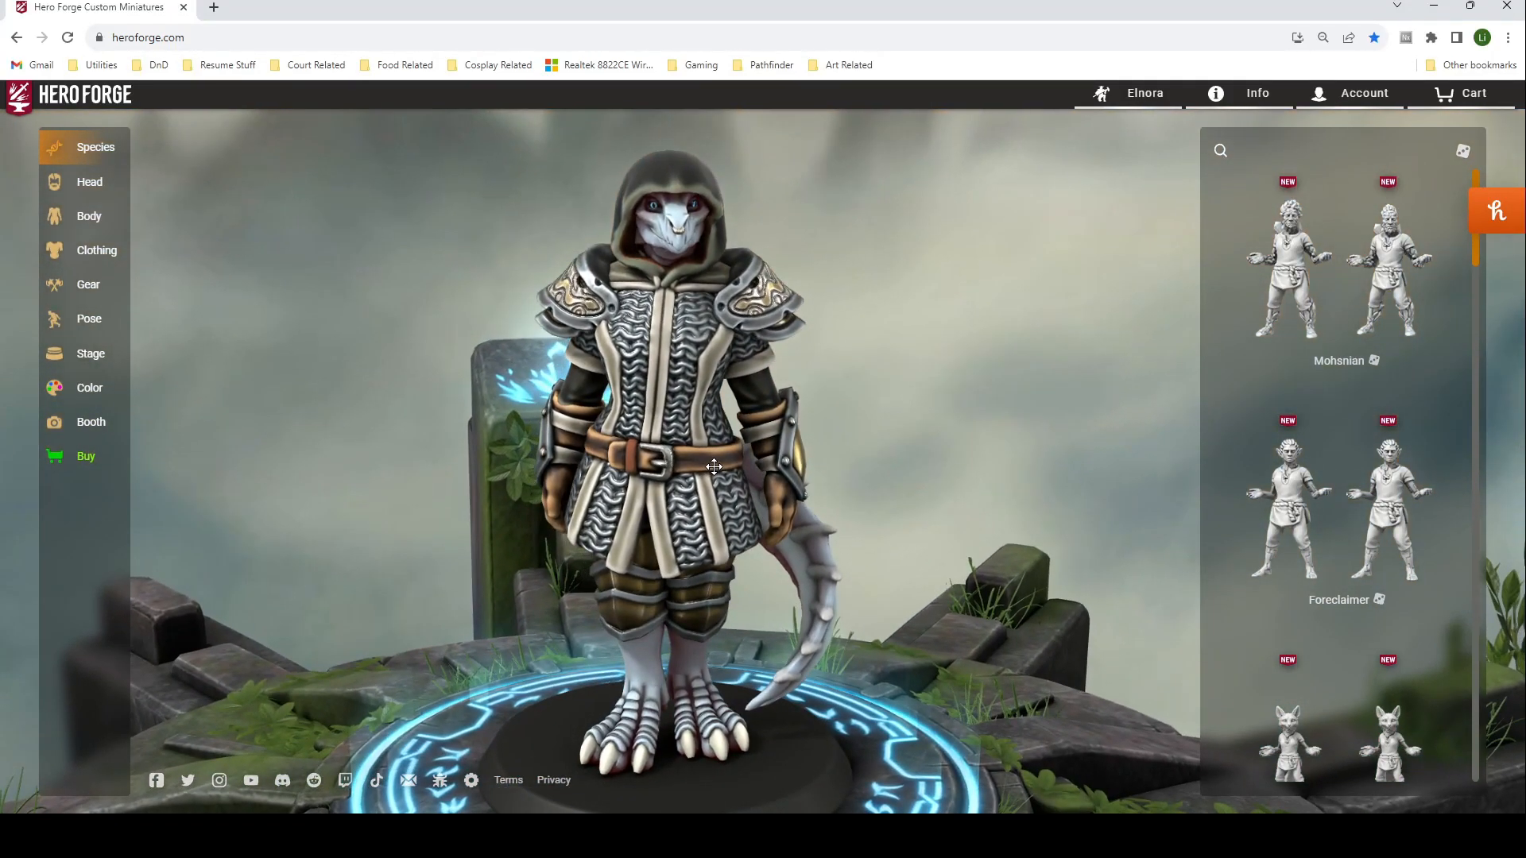
- Open the saved hero Vorgar and inspect the face, tusks and chest body paint up close
click(1132, 95)
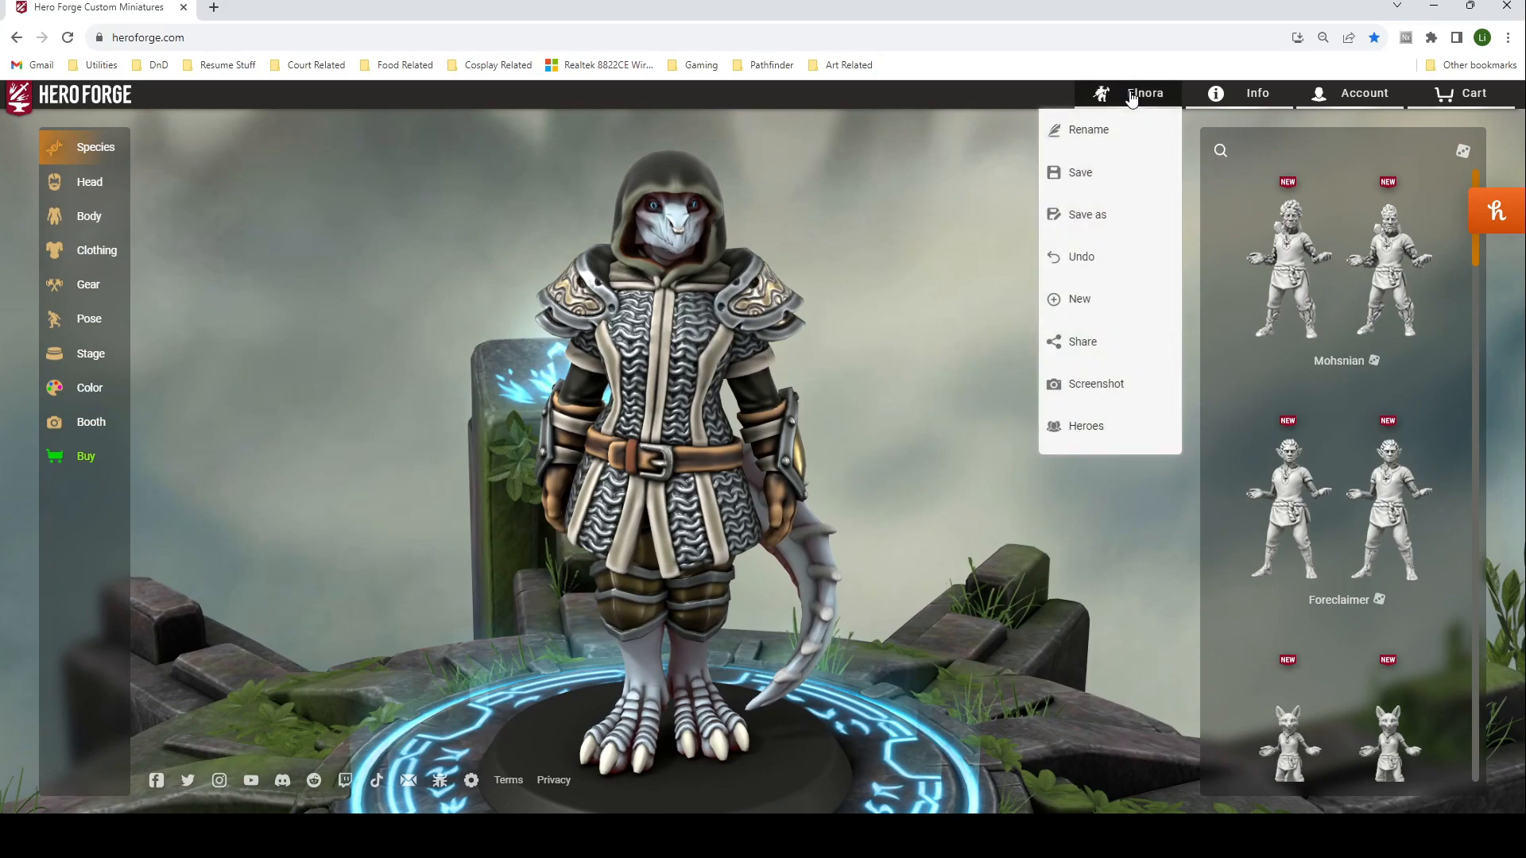
click(1094, 426)
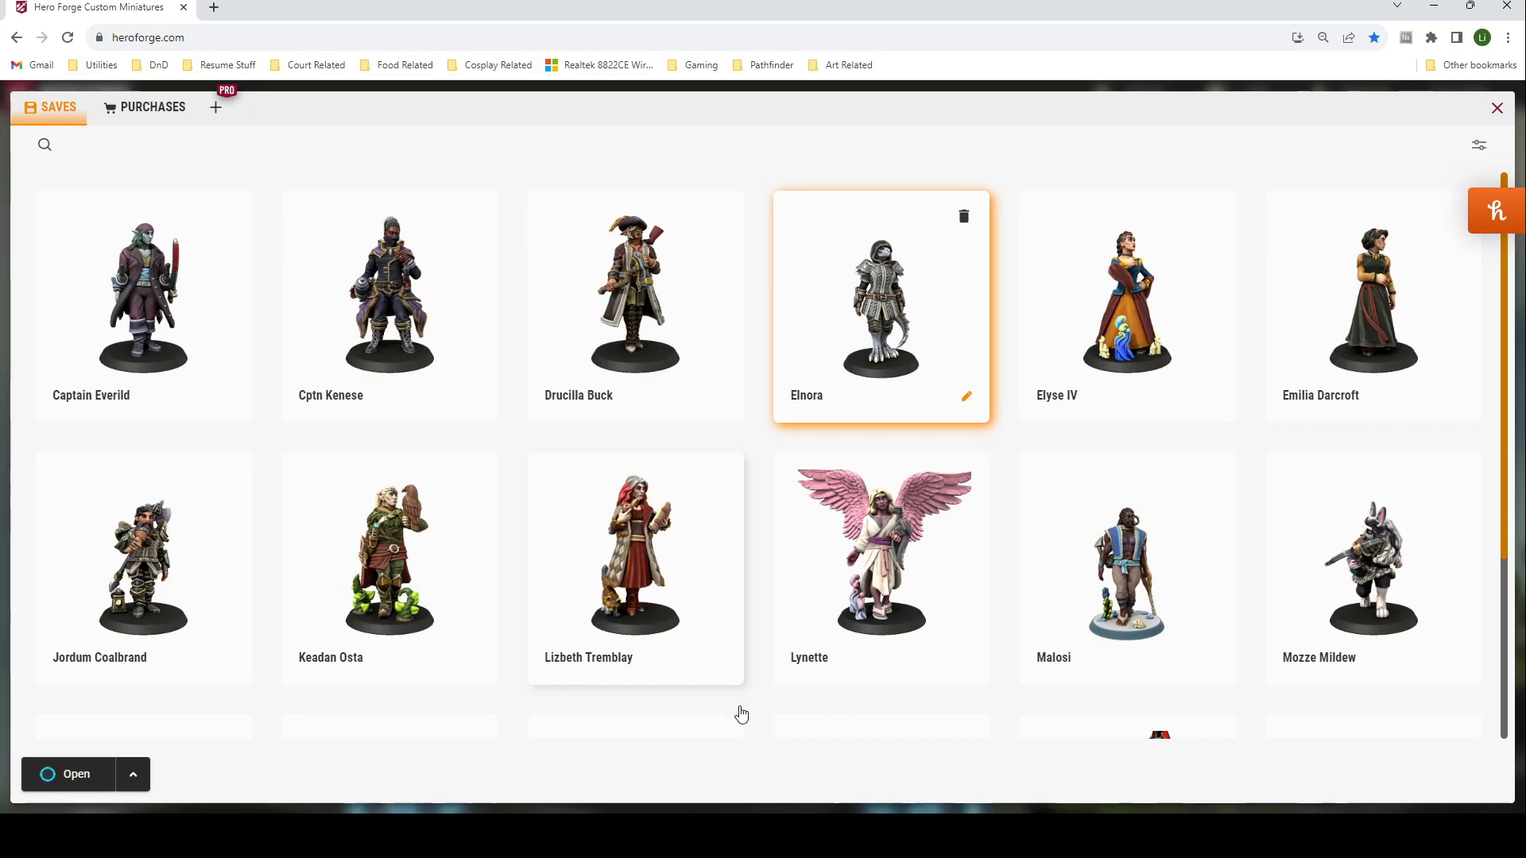
scroll(228, 452, down, 3)
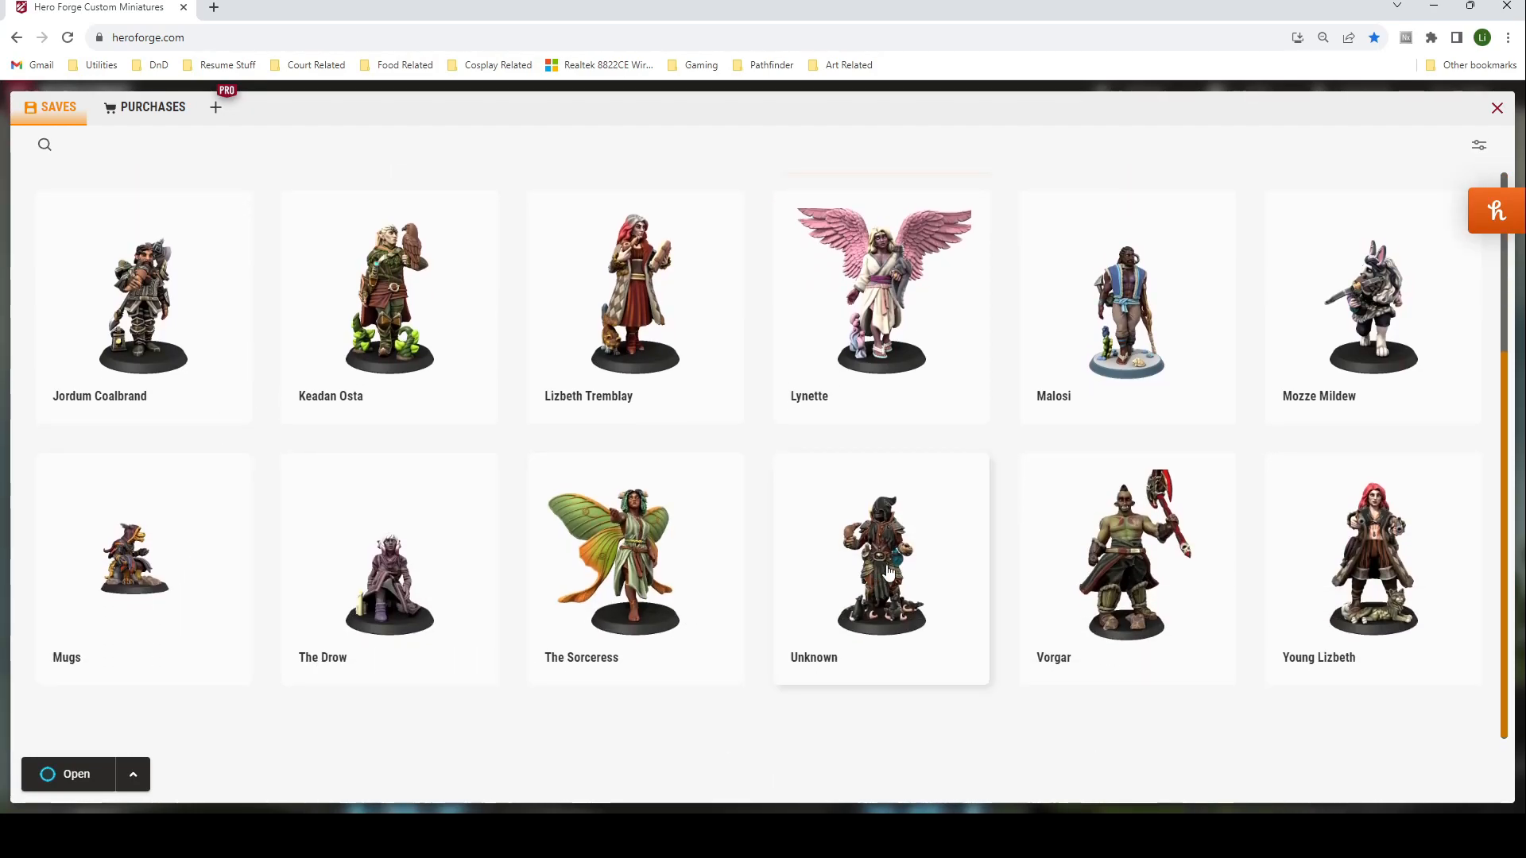
click(1113, 559)
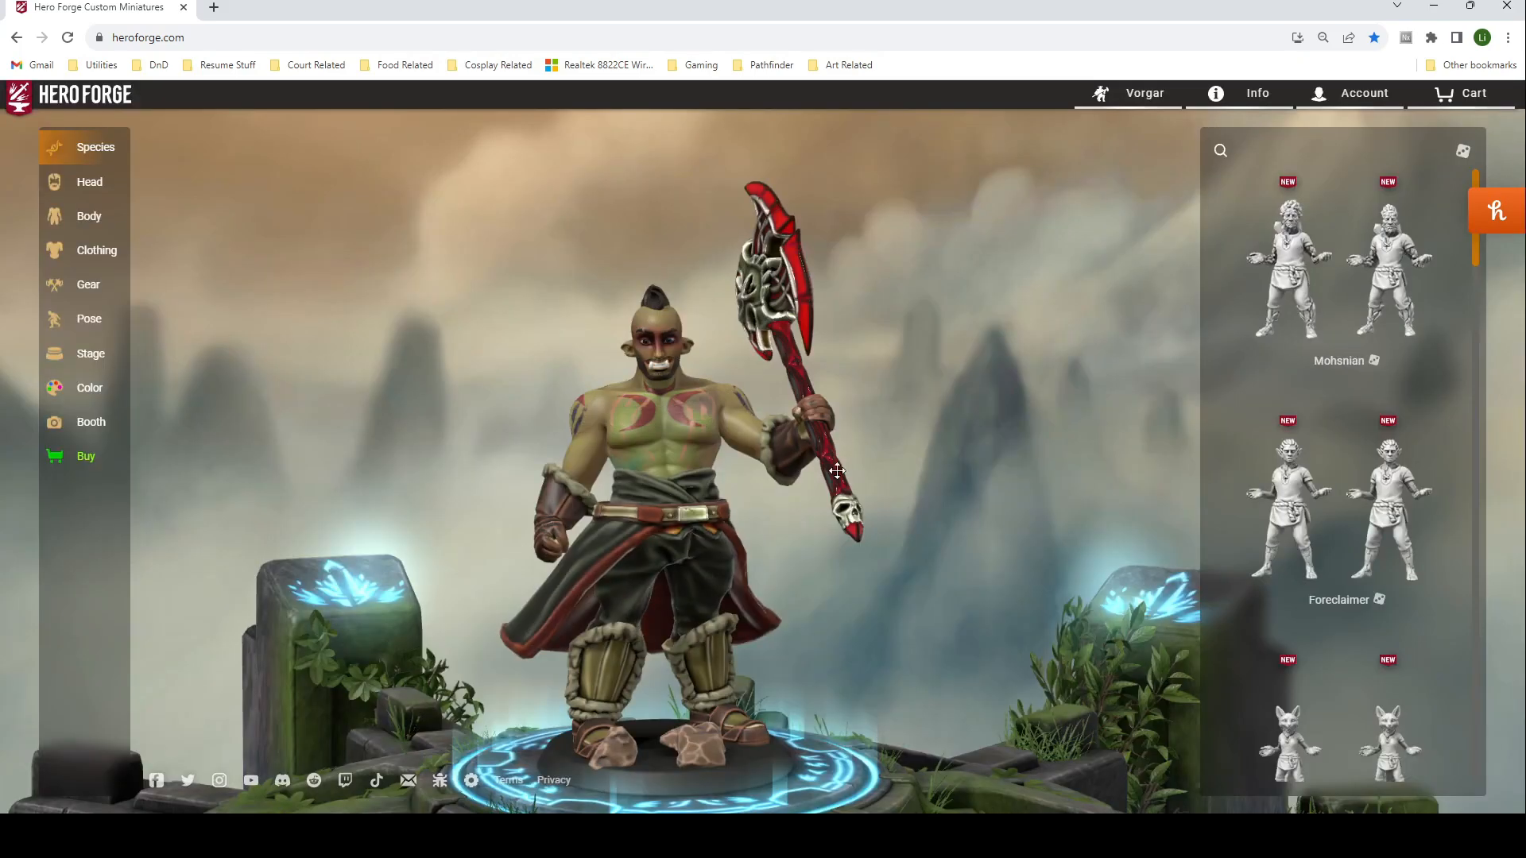
scroll(744, 443, up, 6)
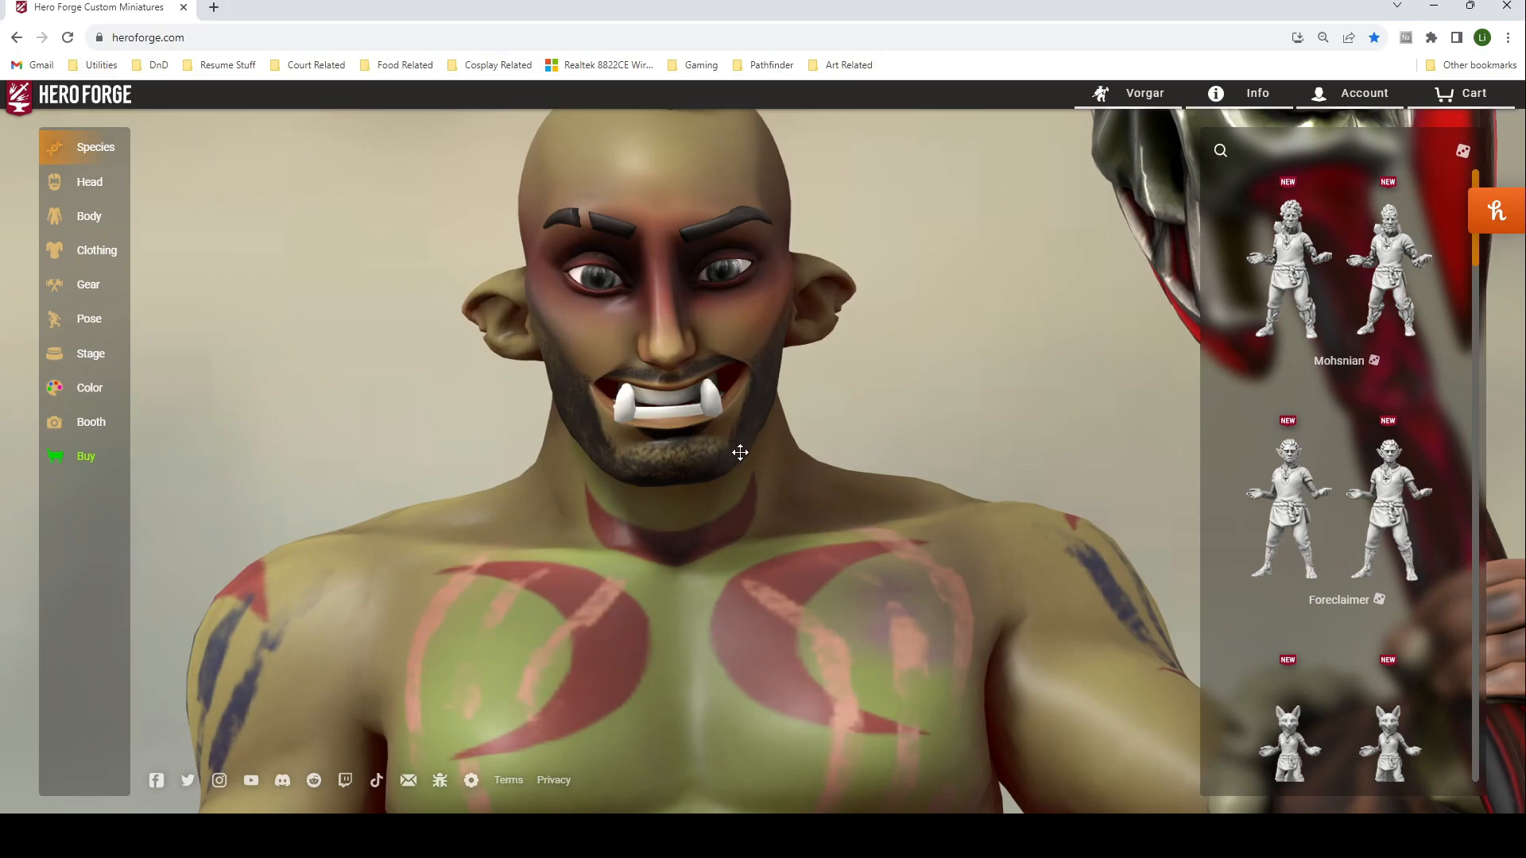
drag(739, 453, 650, 538)
scroll(790, 436, up, 3)
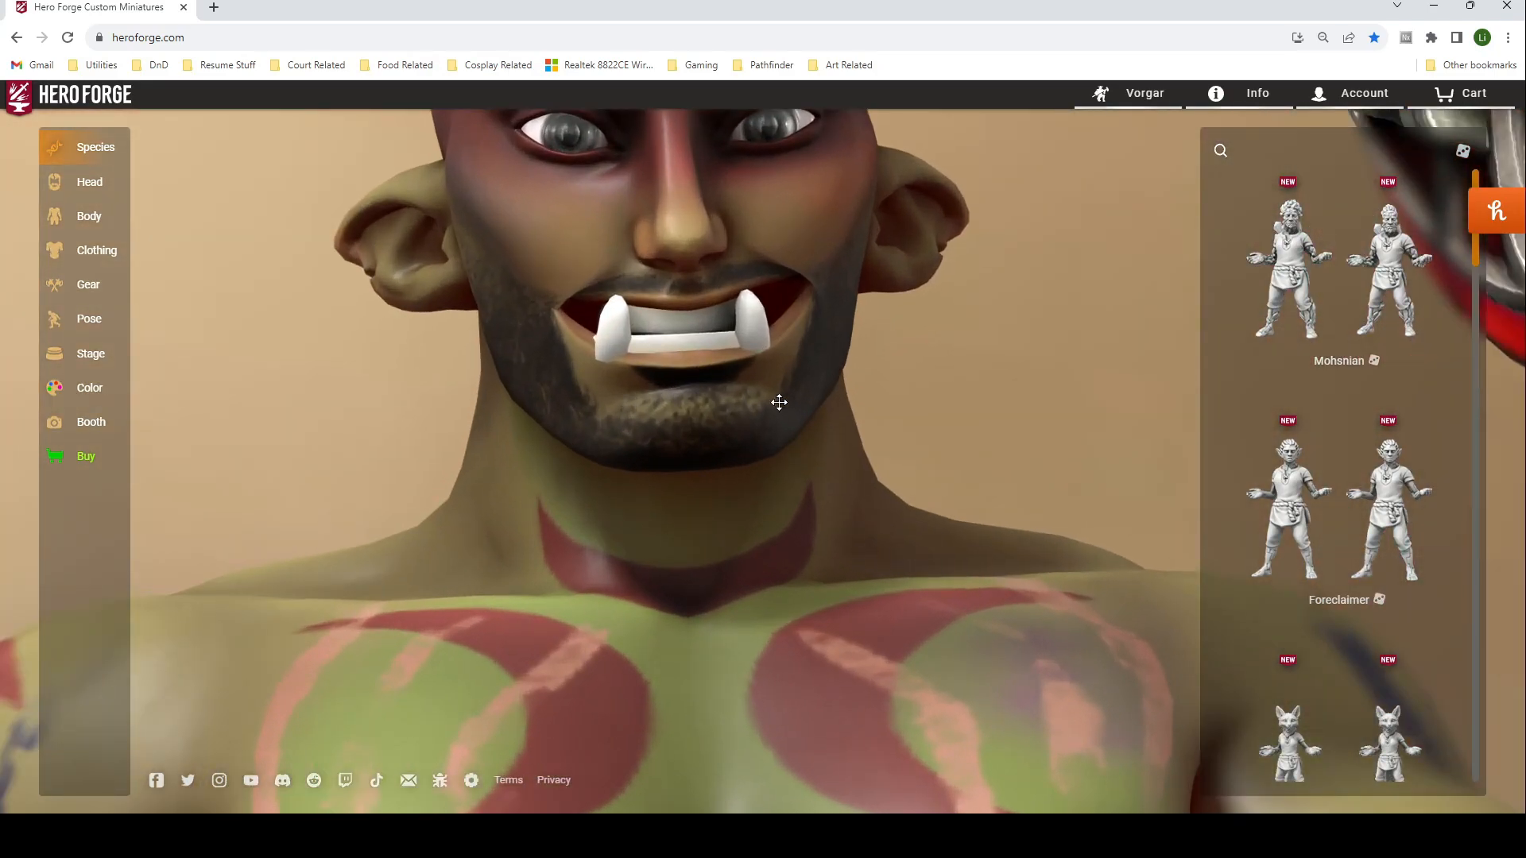
drag(787, 247, 802, 225)
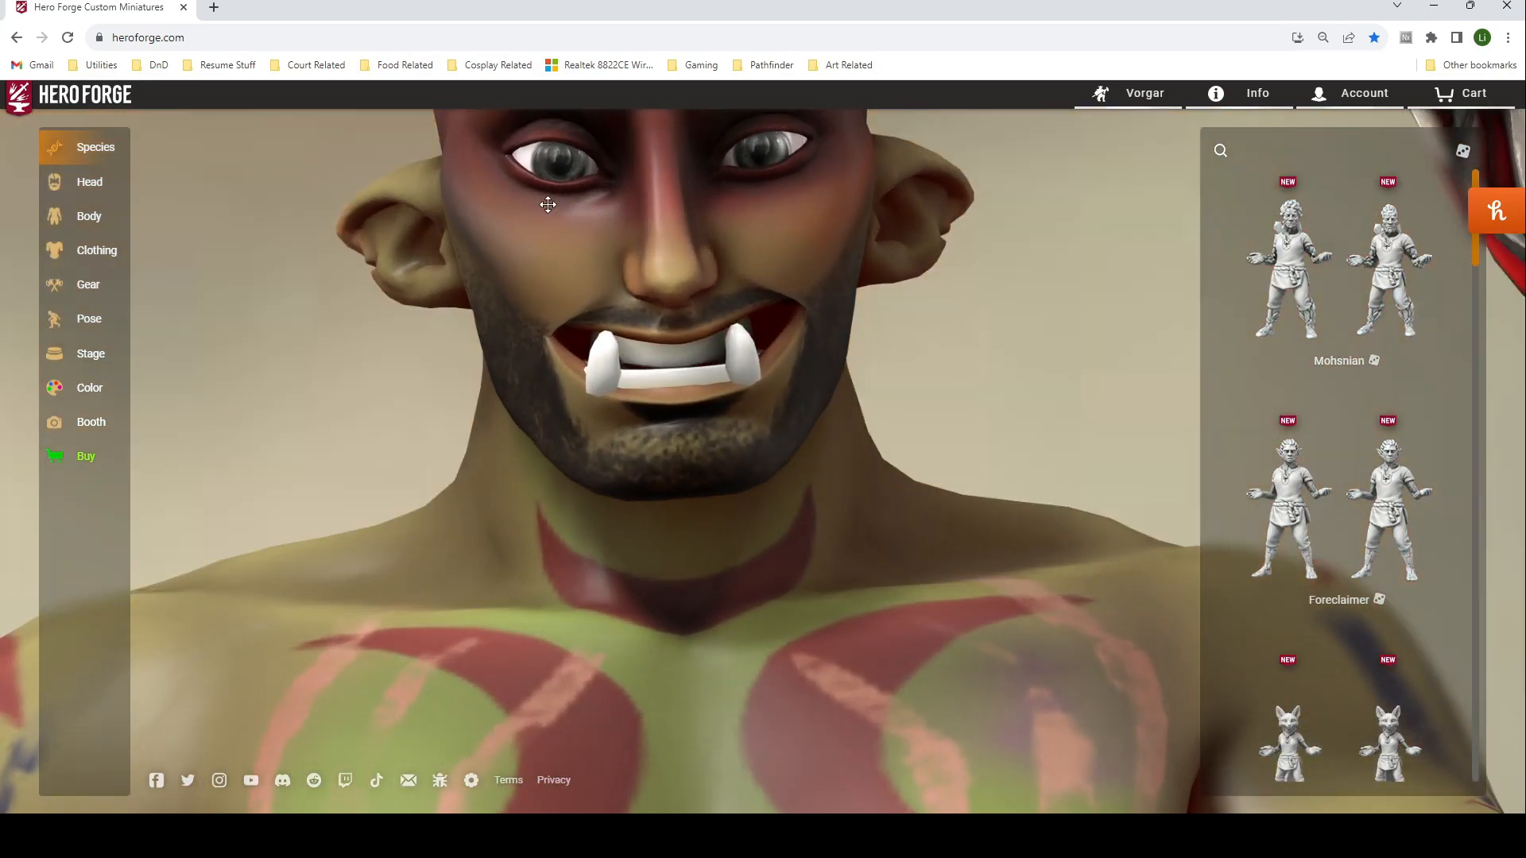
scroll(579, 382, down, 3)
scroll(681, 546, down, 2)
drag(681, 545, 656, 597)
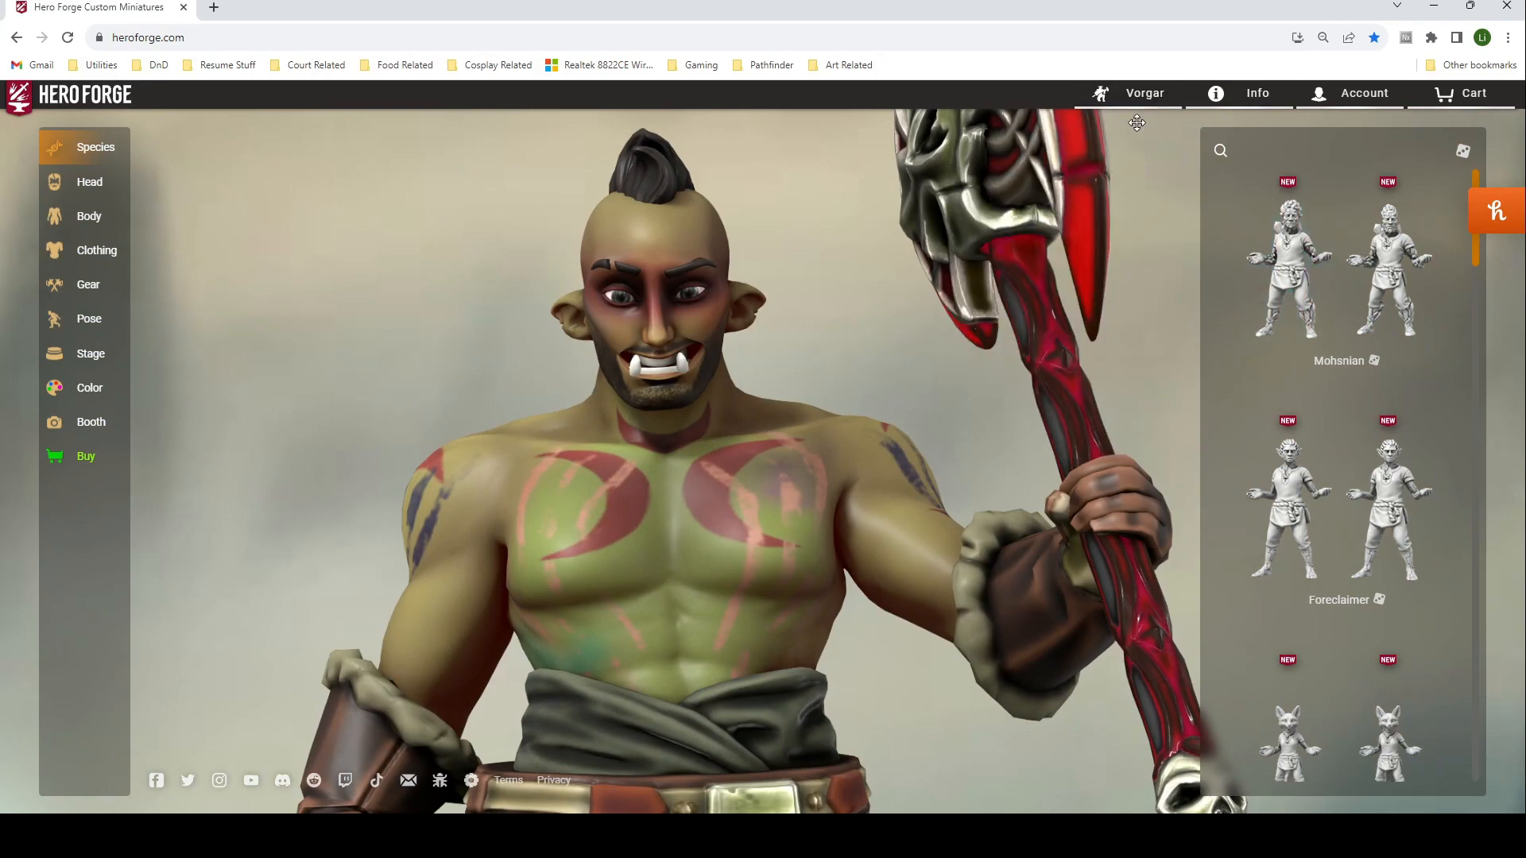
- Open the saved hero Captain Everild and view the figure from another side
mouse_move(1131, 88)
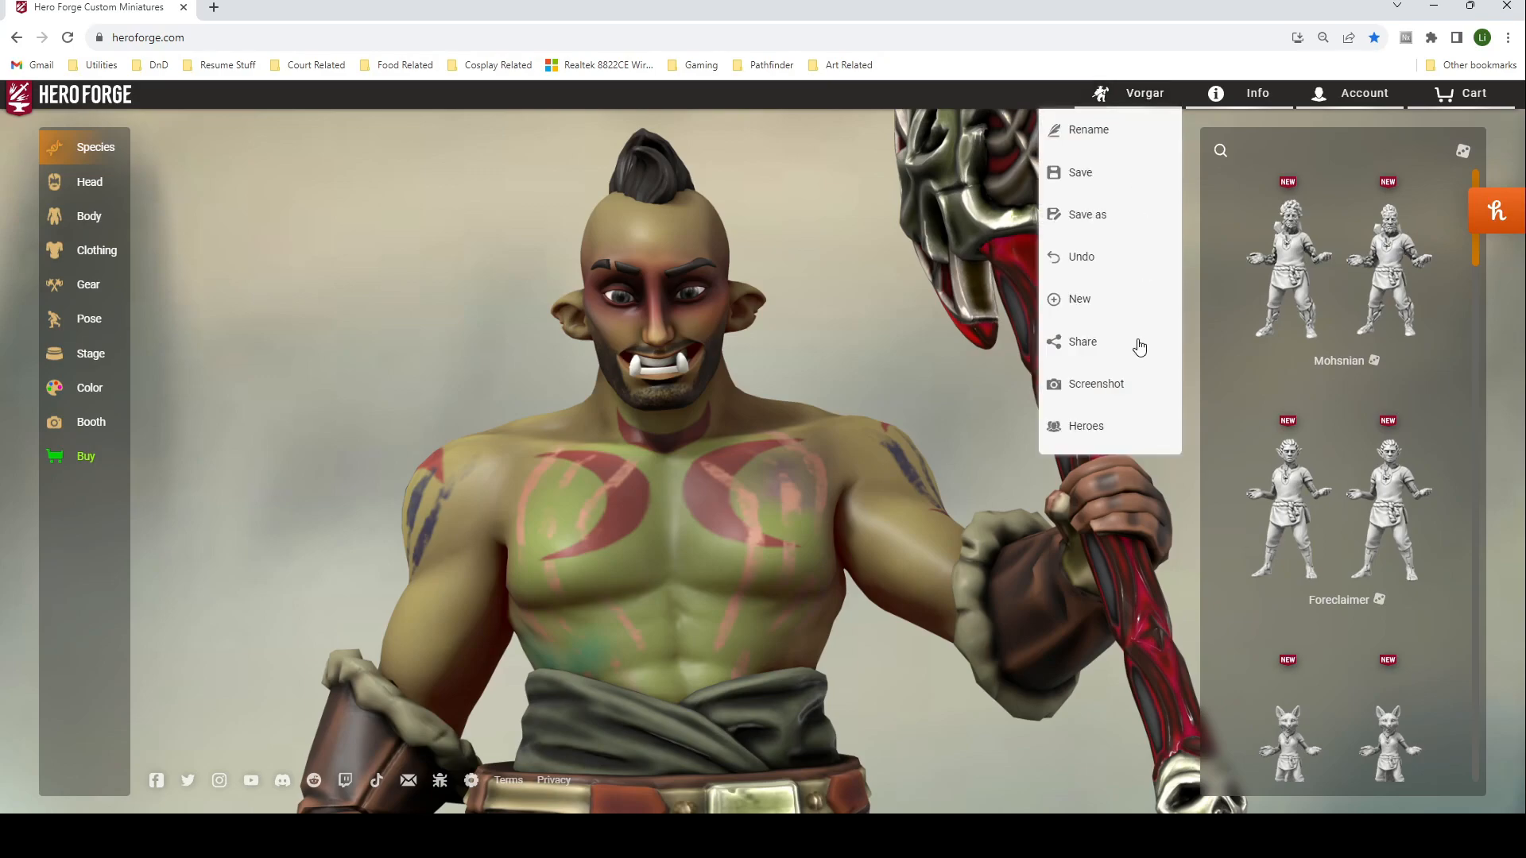
click(1109, 427)
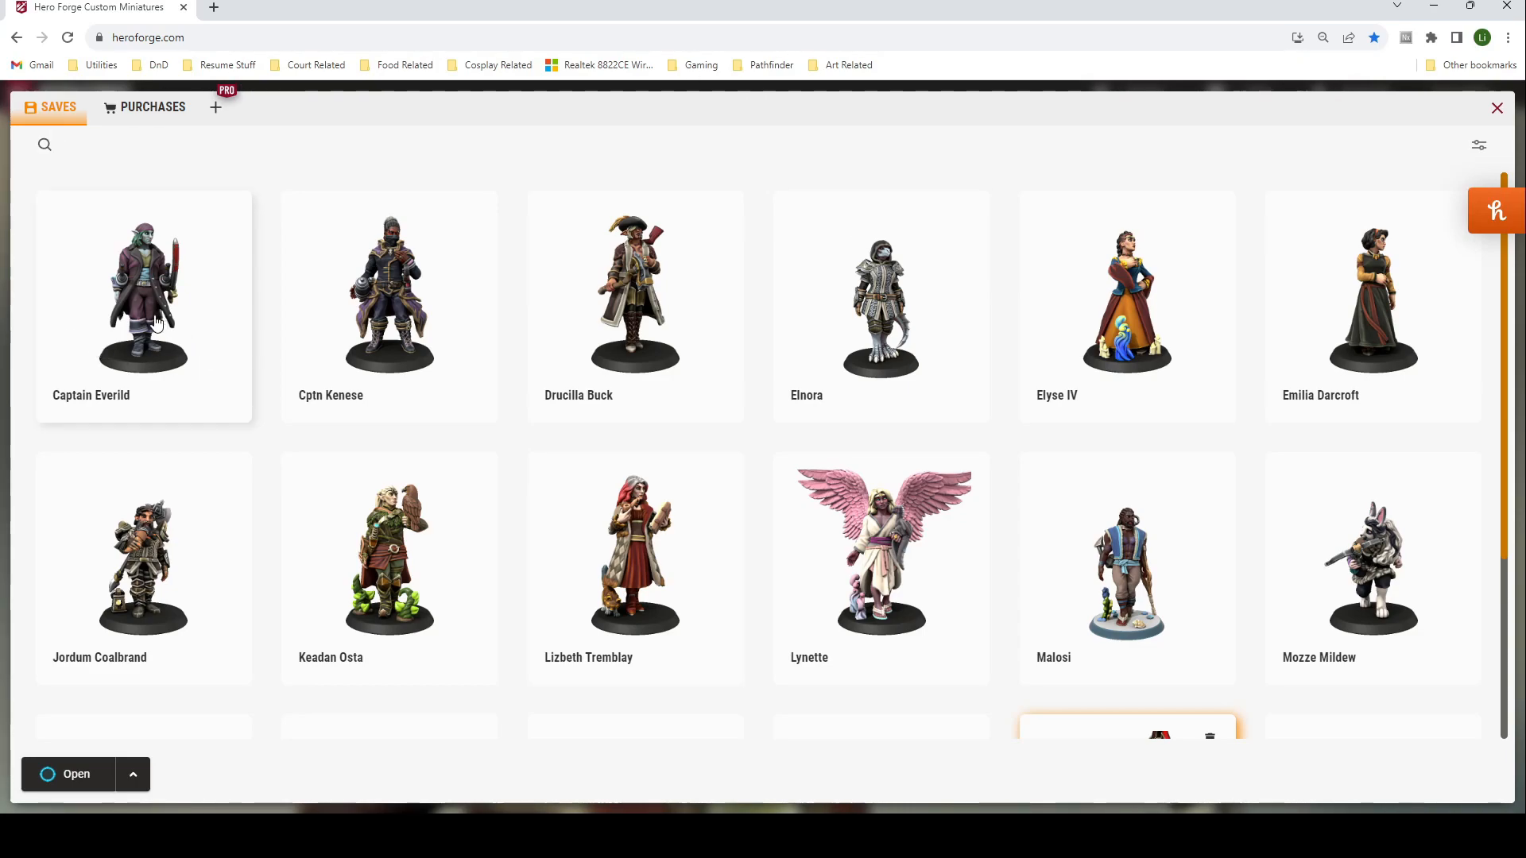
double_click(206, 325)
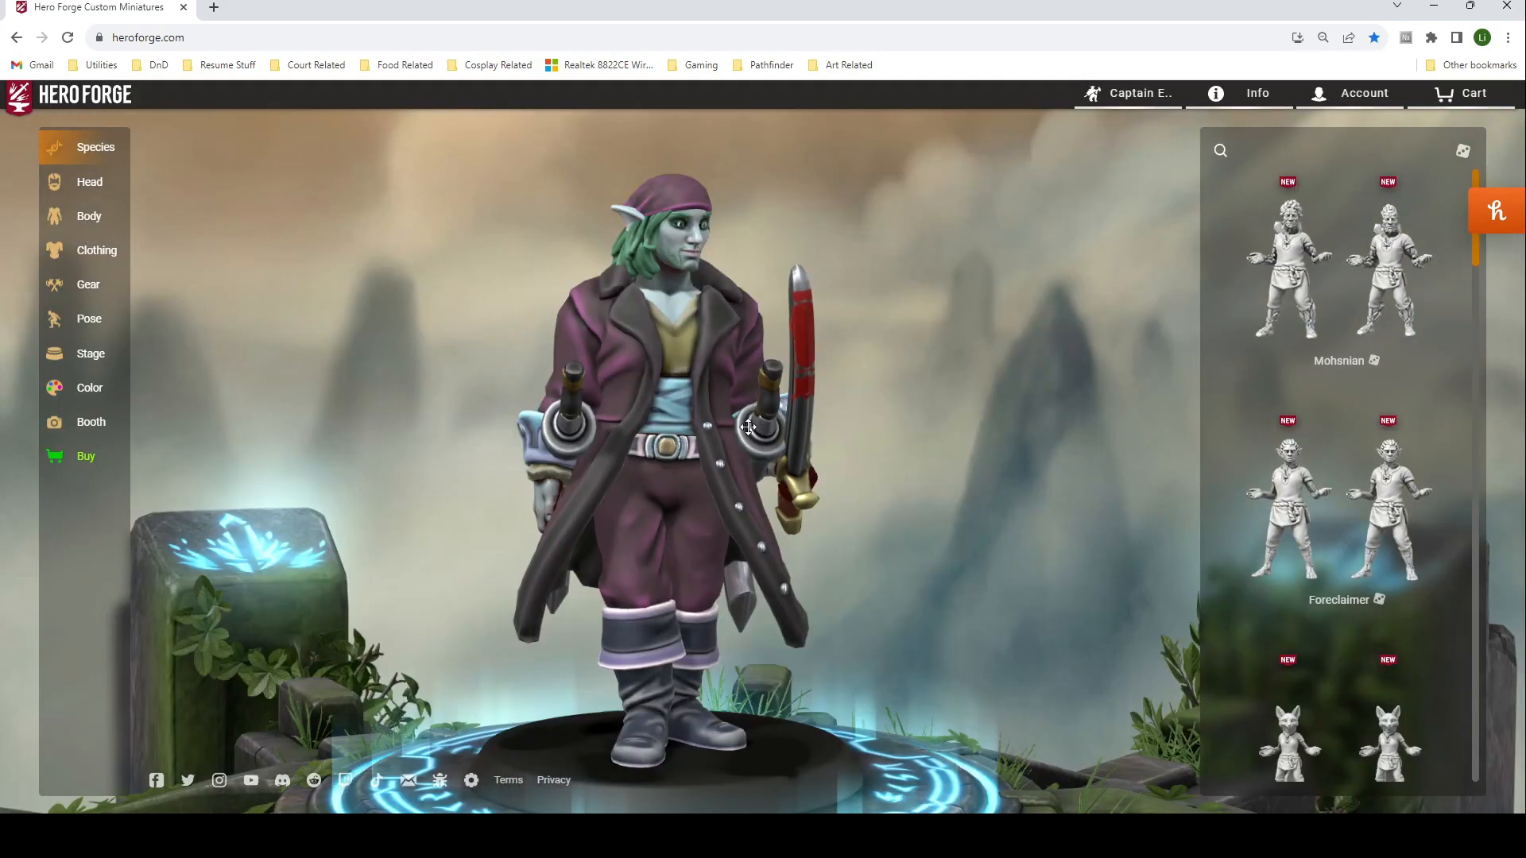
drag(748, 427, 966, 427)
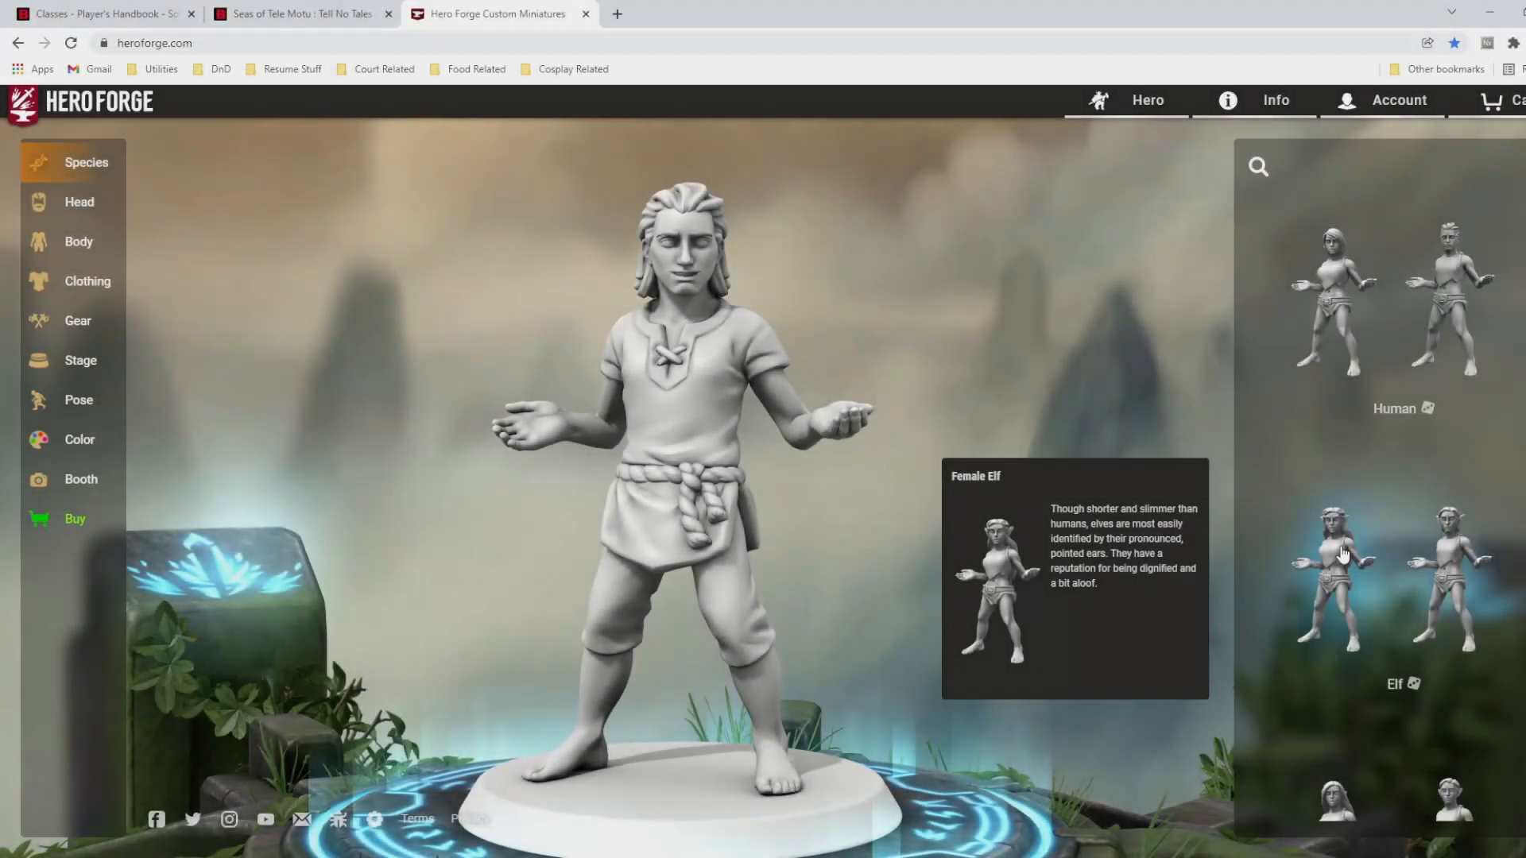
- Set the new hero's species to female Elf and bring up the ear options for the head
click(1342, 554)
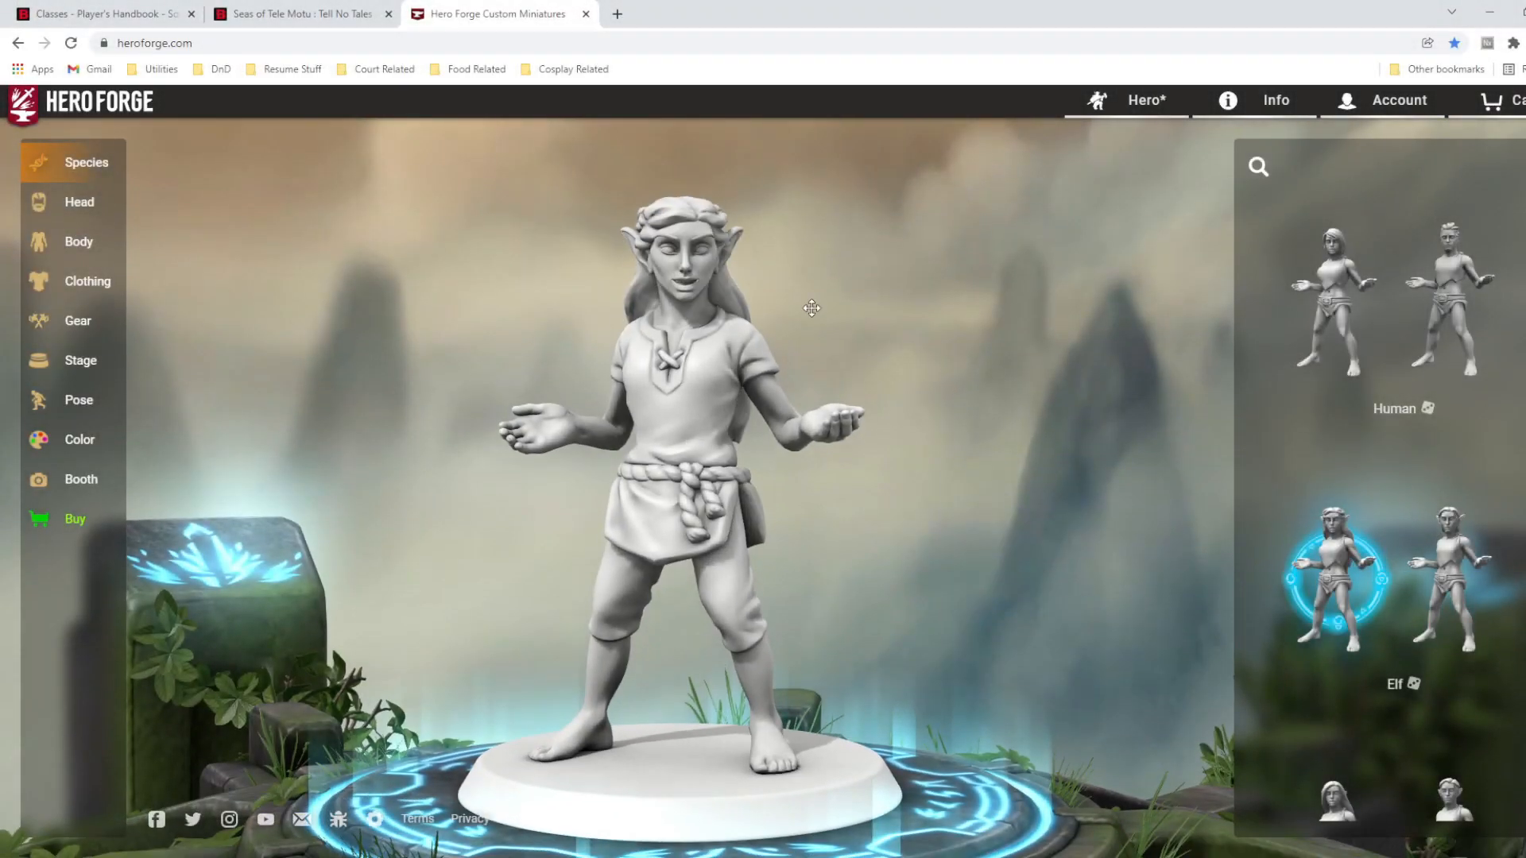
click(87, 205)
click(166, 211)
scroll(1434, 707, down, 1)
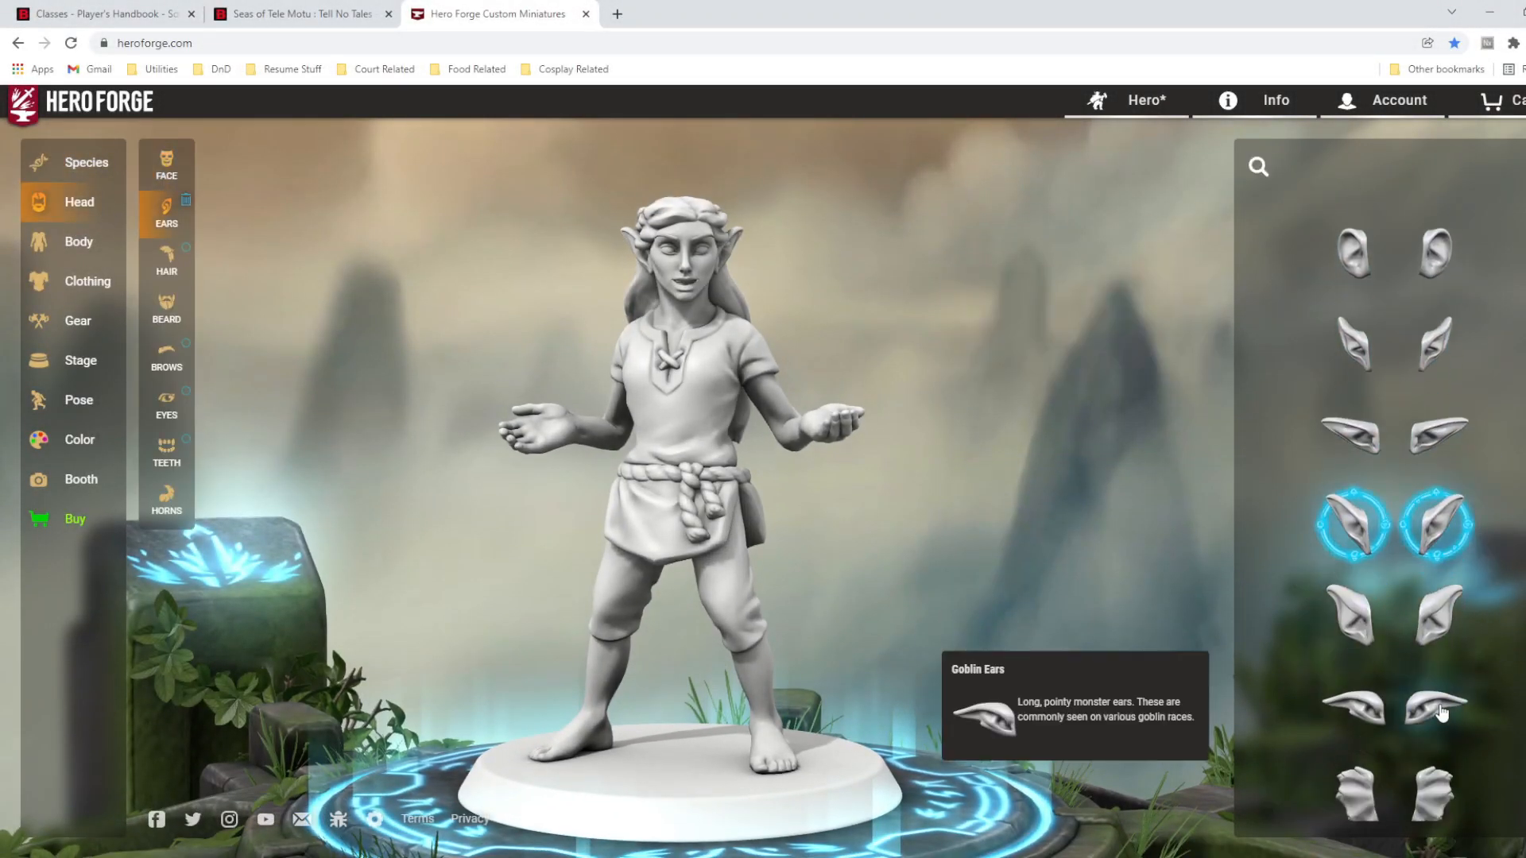
- Try the Goblin Ears and two further ear styles on the elf
click(1434, 707)
scroll(1435, 707, down, 7)
click(1434, 600)
scroll(1430, 517, down, 2)
click(1430, 347)
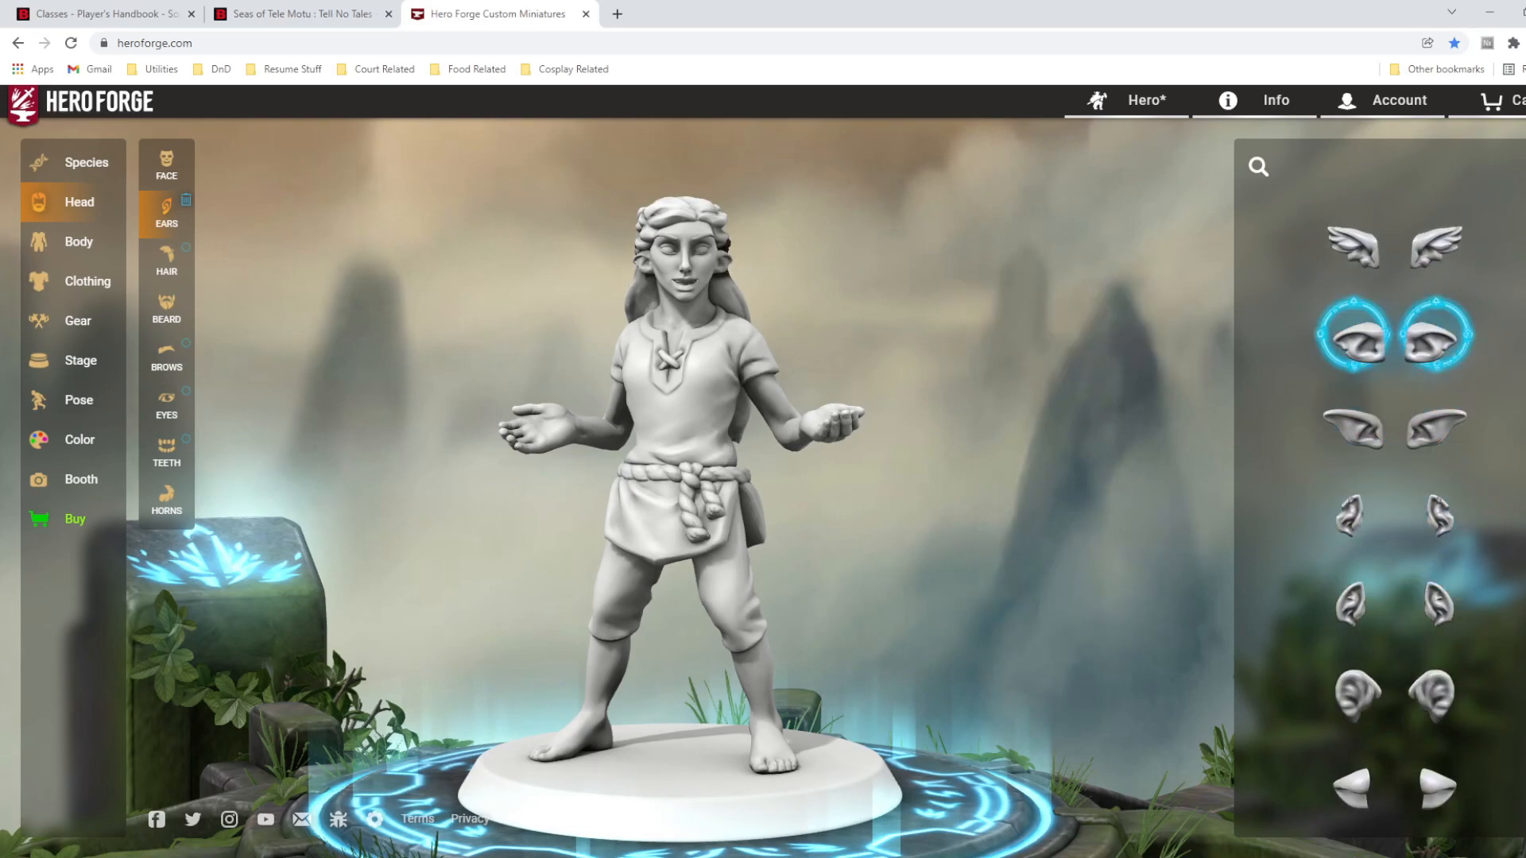
- Give the elf the sideways-pointing pointed ears listed just before the feathered wing ears
scroll(1430, 542, down, 10)
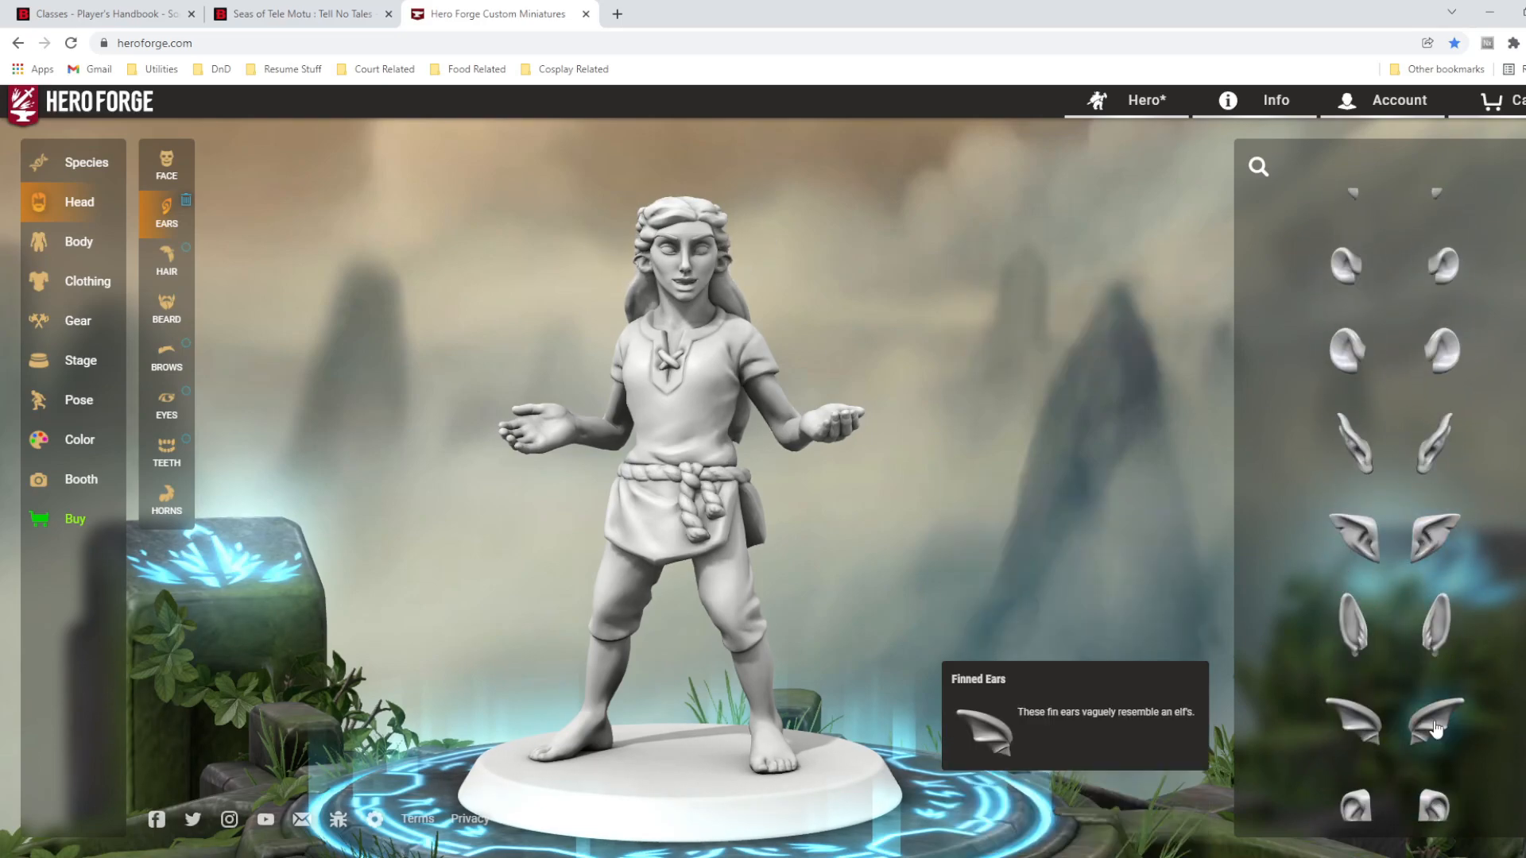
scroll(1430, 719, down, 5)
click(1432, 639)
scroll(875, 556, up, 5)
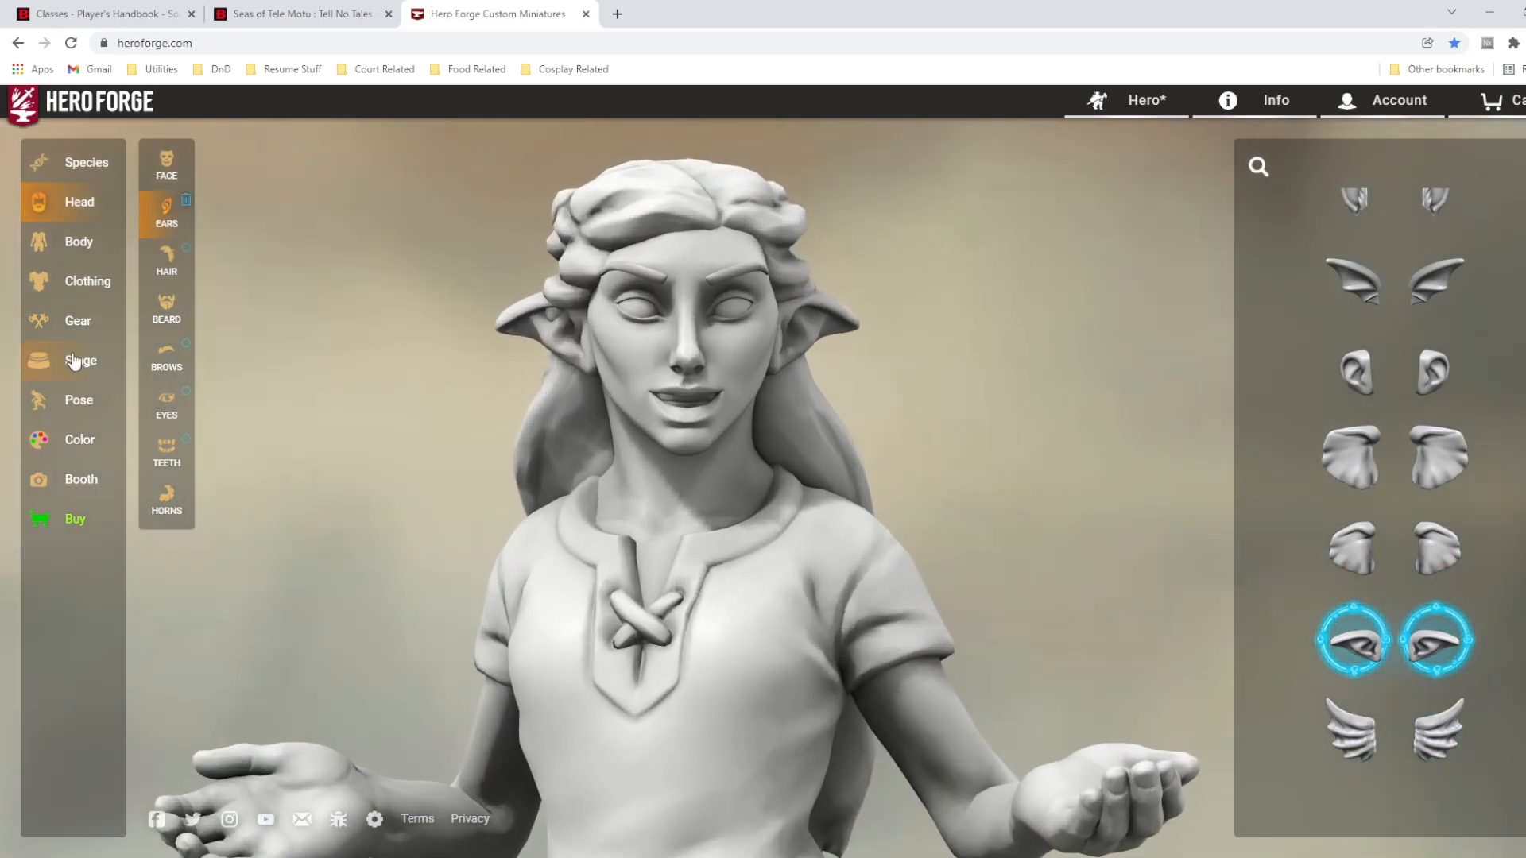
- Pose the hero standing upright with both arms lowered at her sides and give her a stern, closed-mouth expression
click(77, 400)
click(1464, 256)
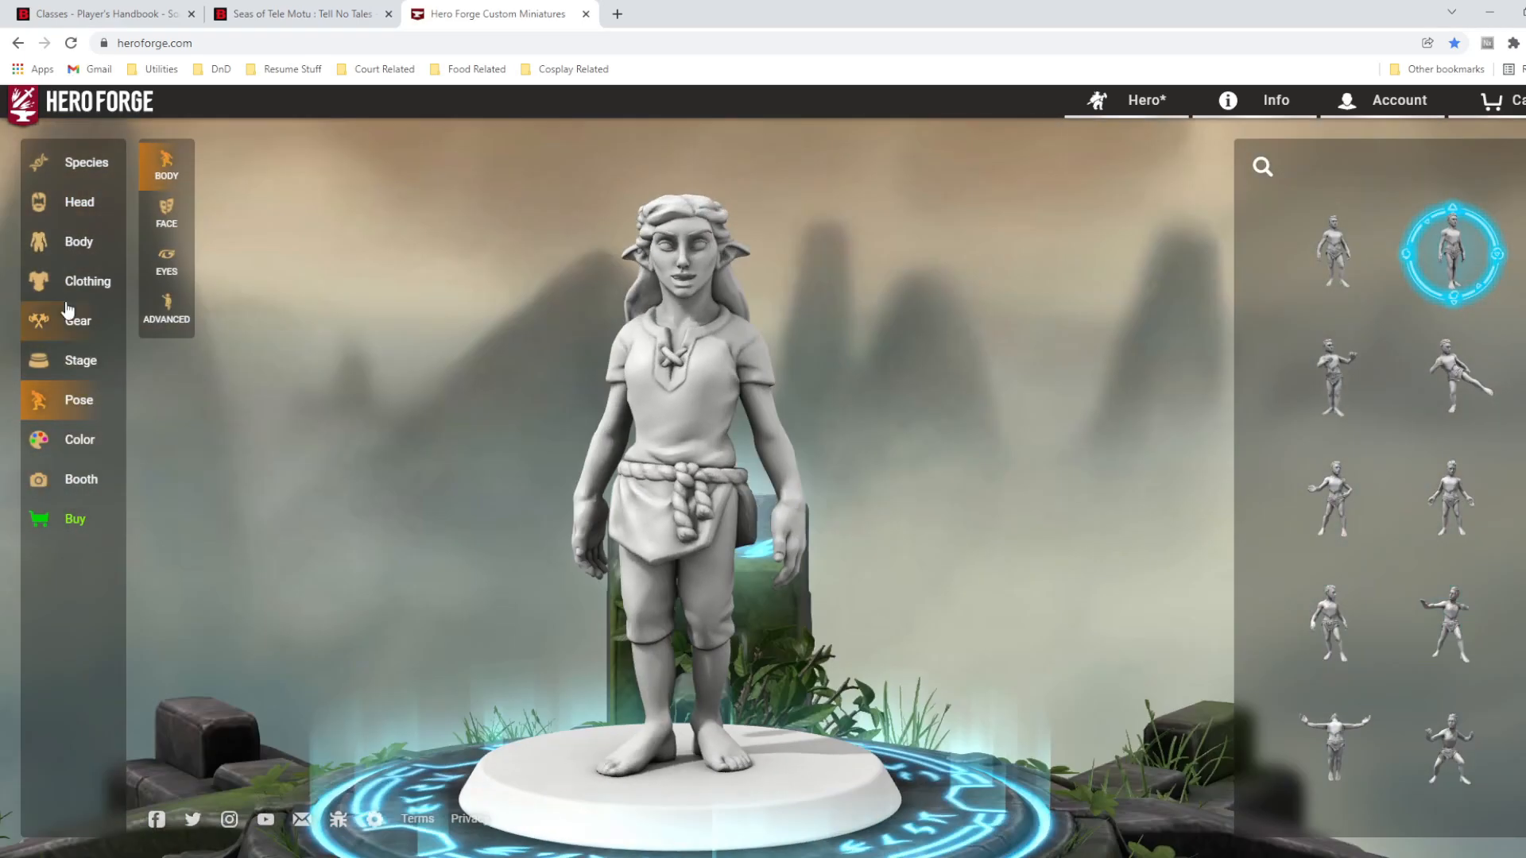
click(166, 214)
click(1431, 270)
drag(1033, 429, 563, 659)
- Try an alternative face shape from the first row and give the hero the Noble Features face
click(79, 202)
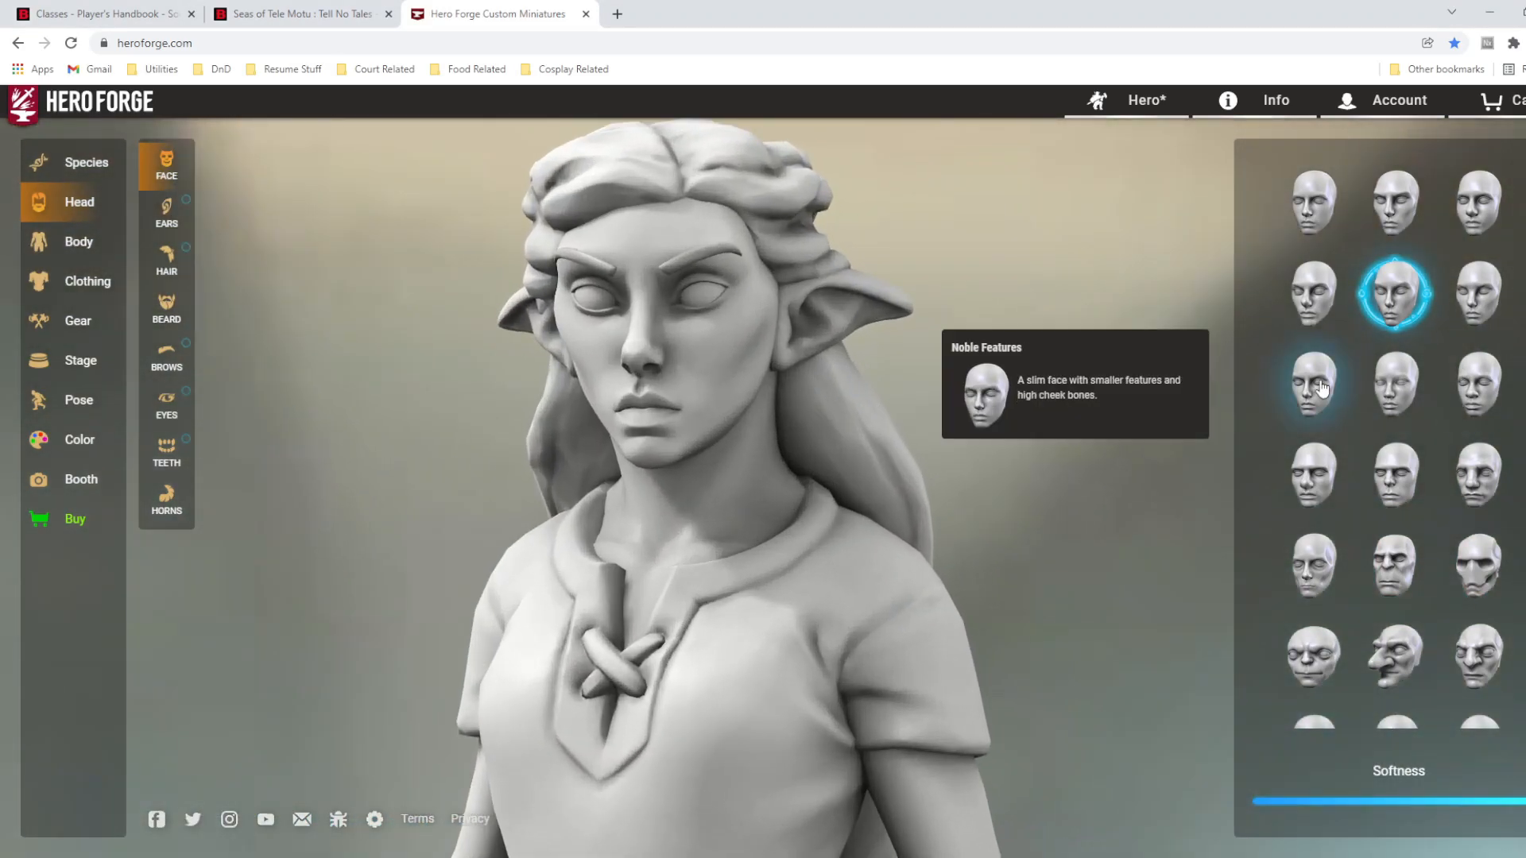
click(1313, 384)
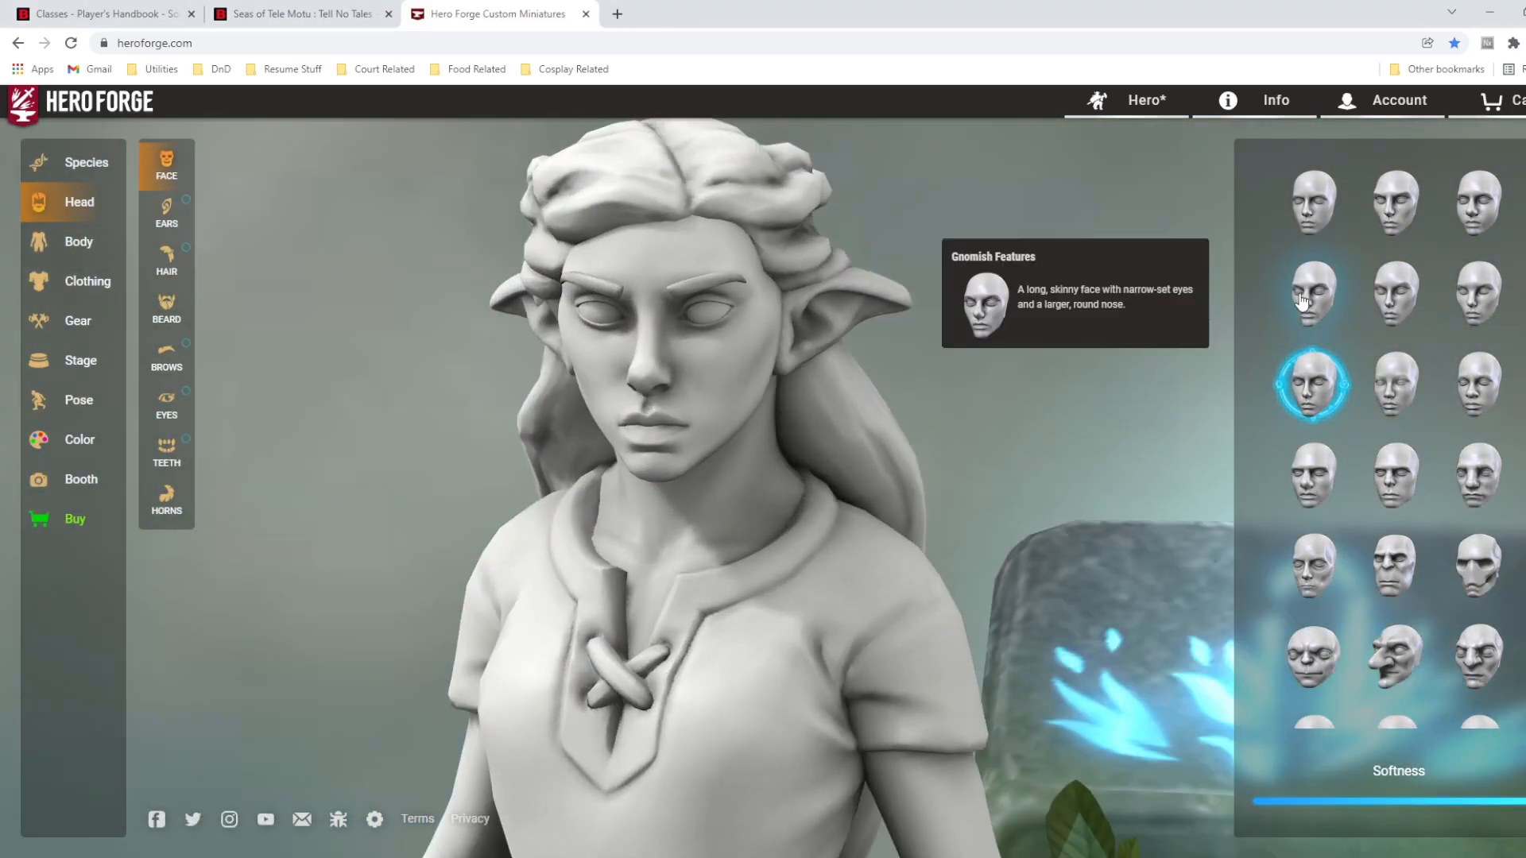
click(1313, 203)
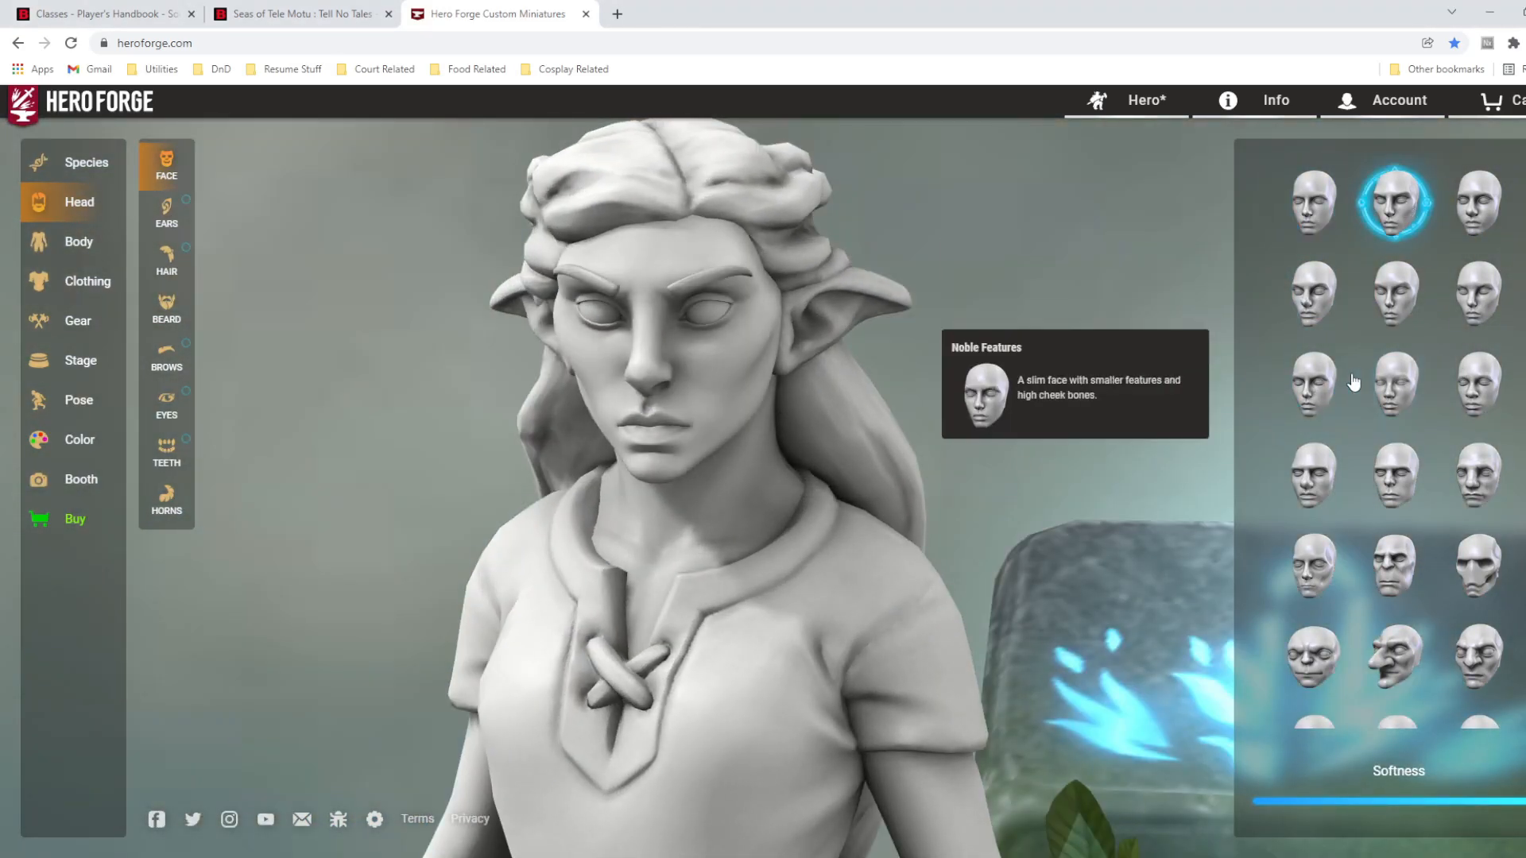
click(1313, 383)
drag(659, 429, 753, 480)
scroll(753, 480, down, 5)
- In the body measurements, set muscularity high but short of its maximum, and raise the bust to the maximum
click(188, 321)
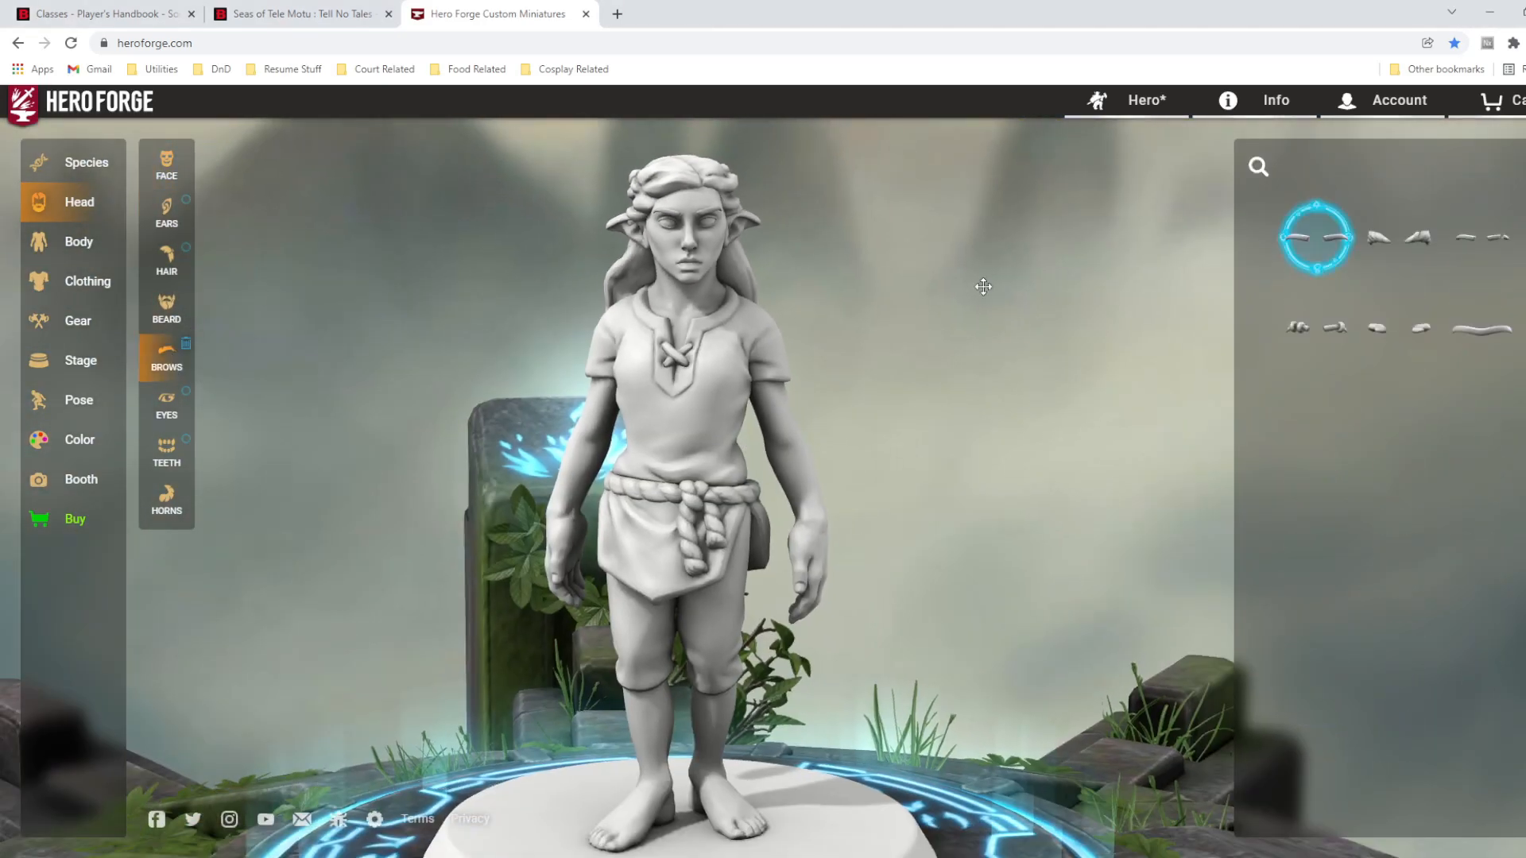
click(163, 450)
click(79, 241)
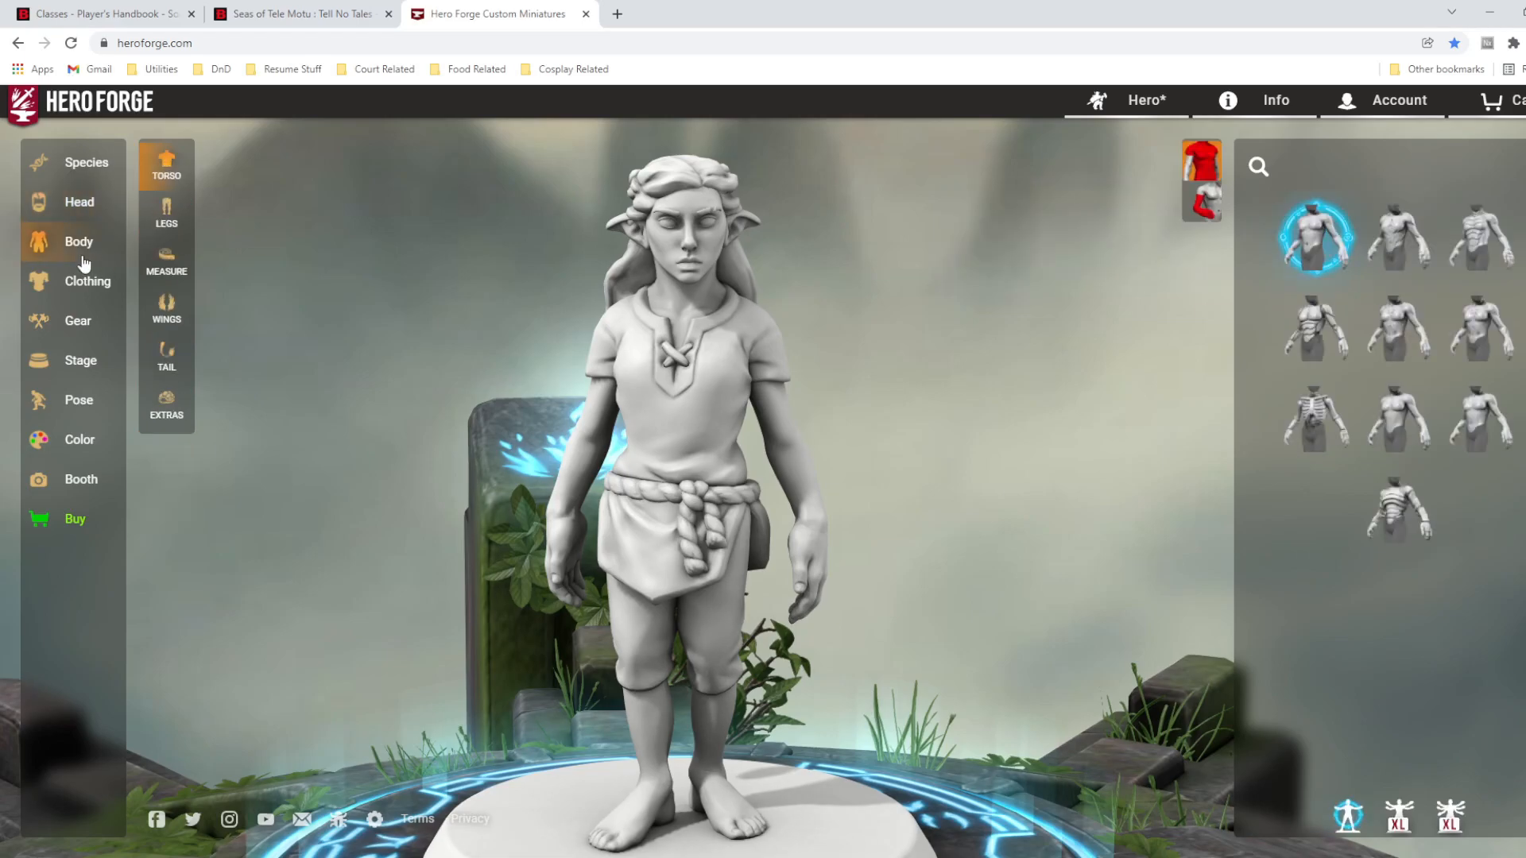
click(166, 262)
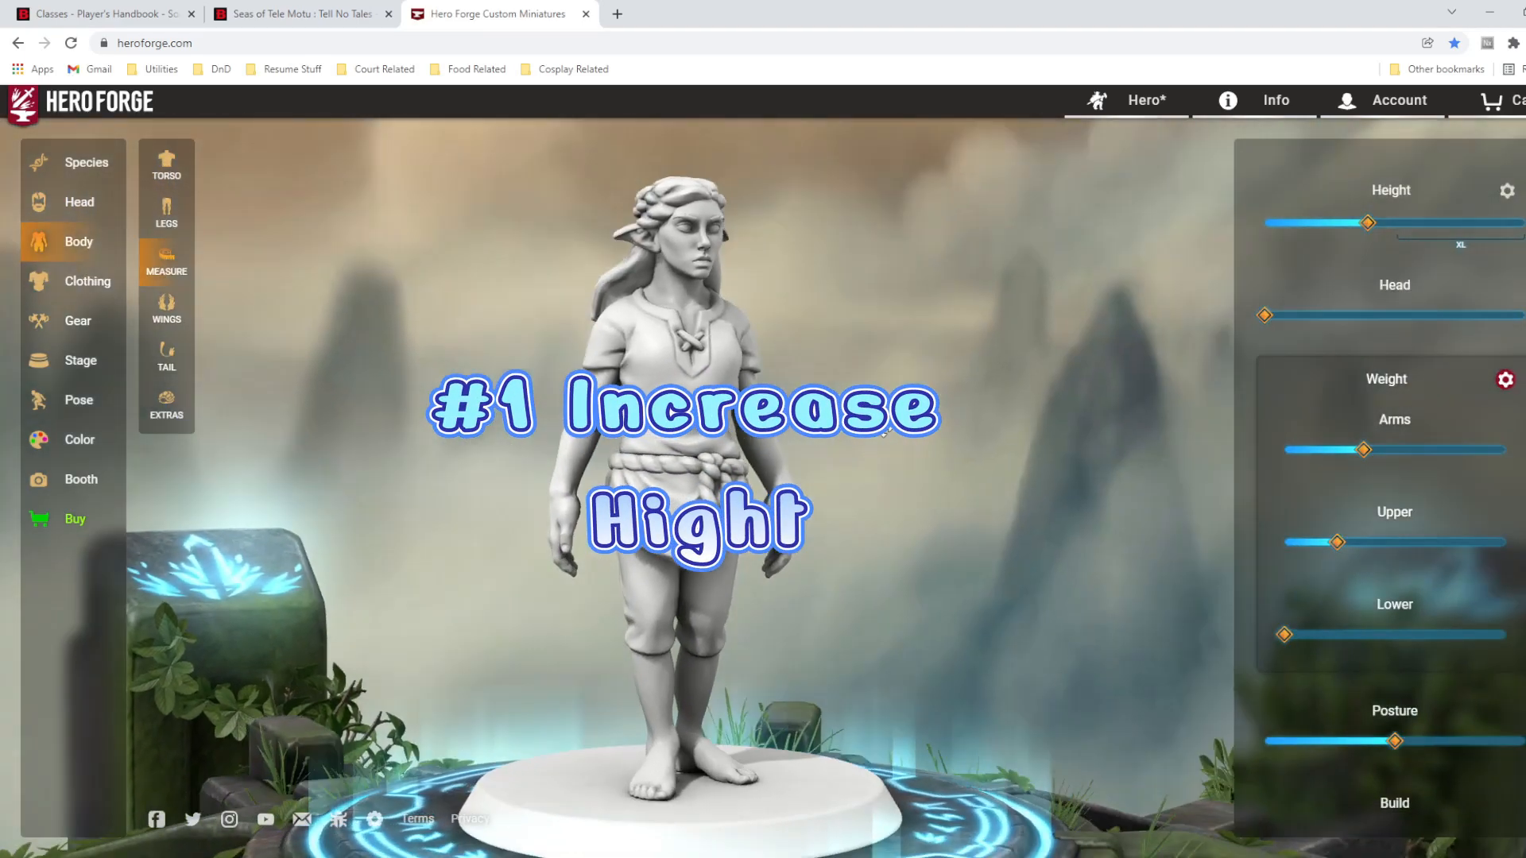
drag(596, 556, 659, 720)
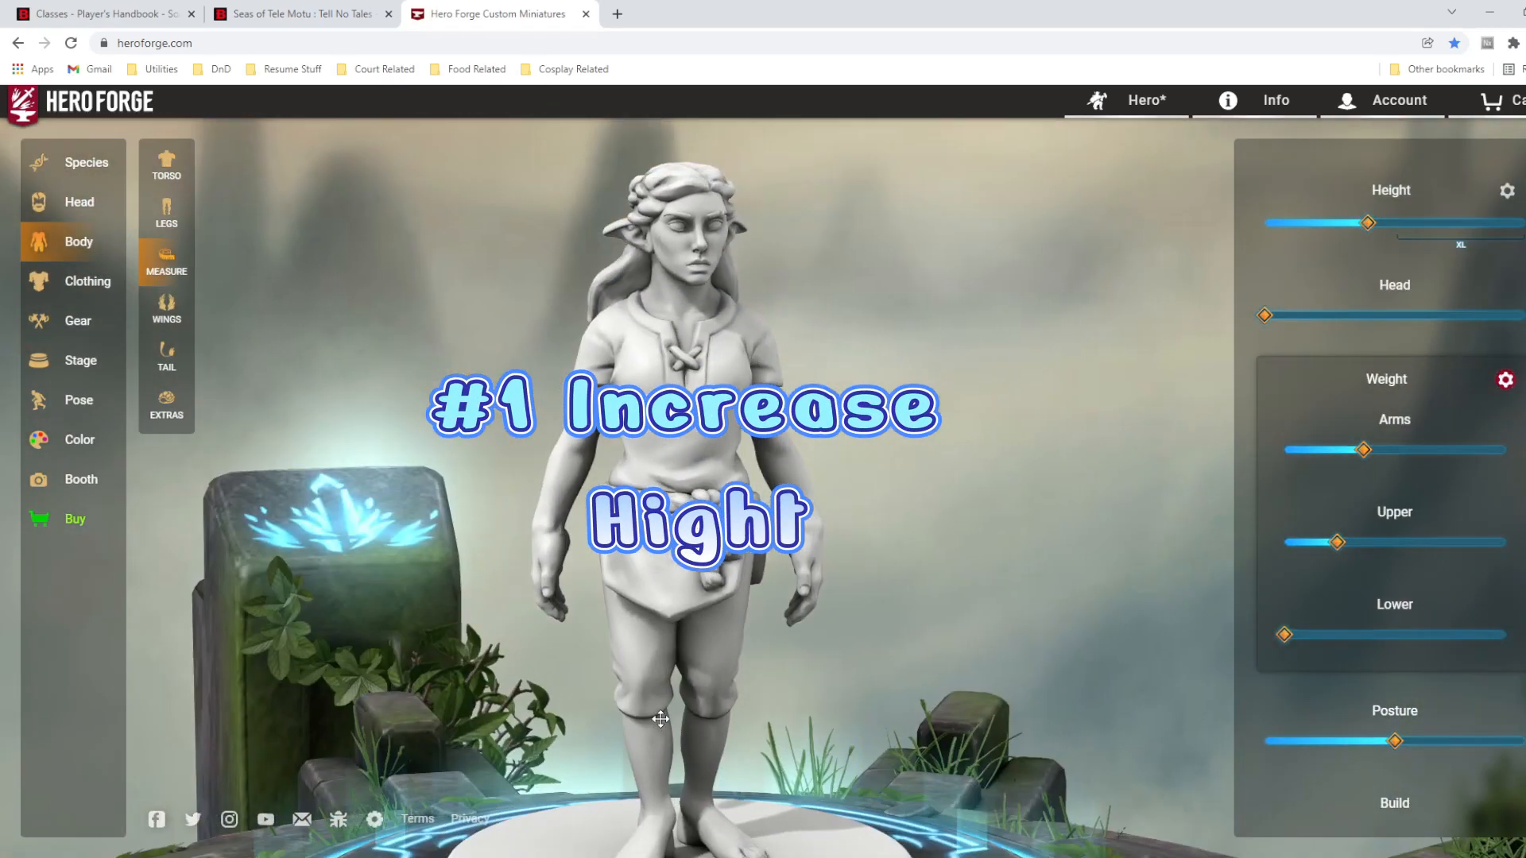
scroll(1449, 665, down, 7)
drag(1510, 560, 1488, 560)
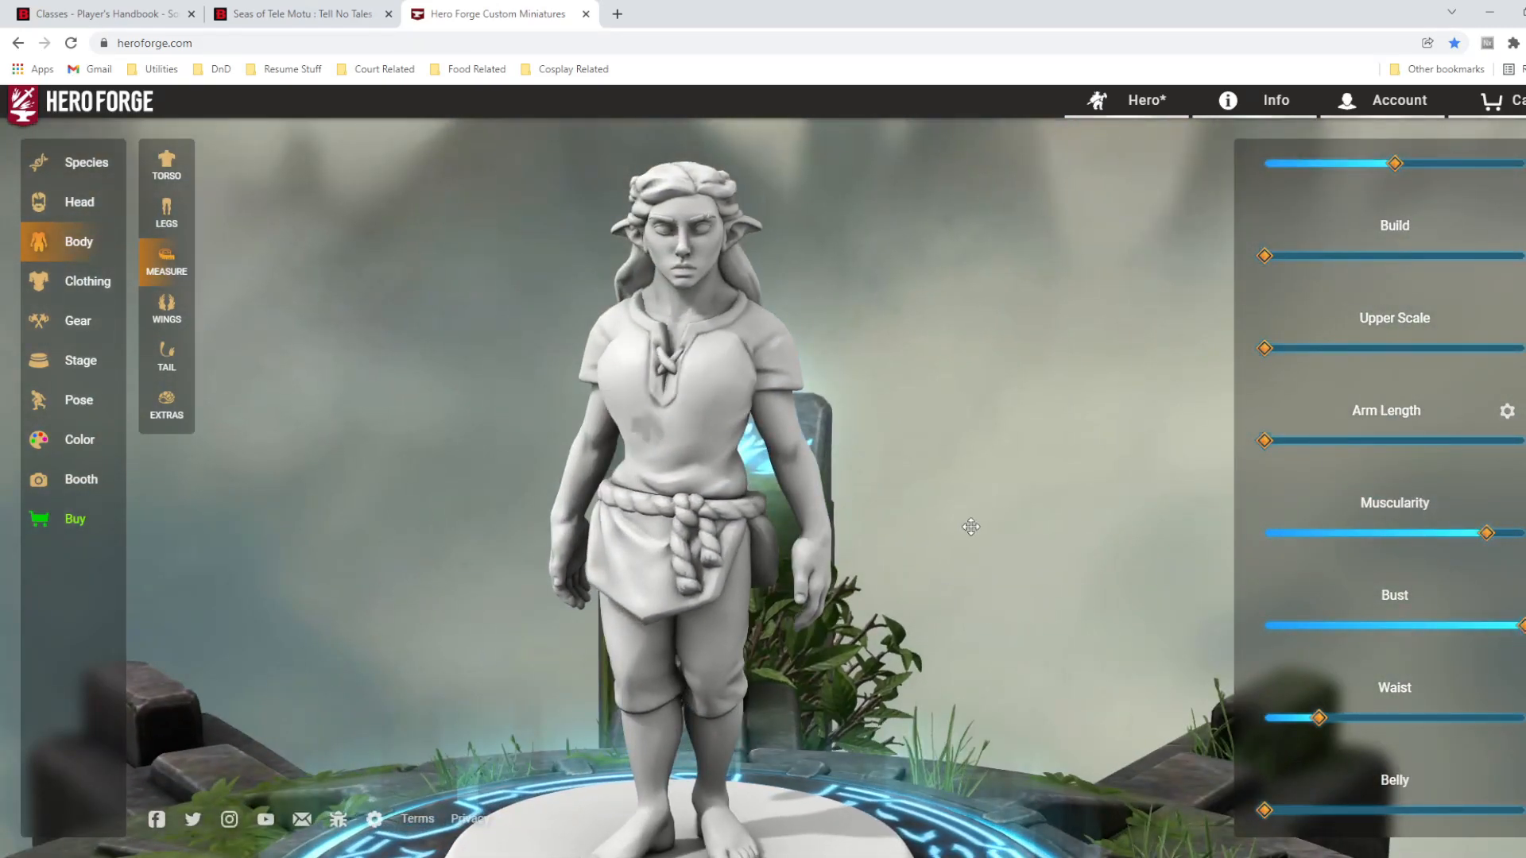
drag(970, 527, 1033, 493)
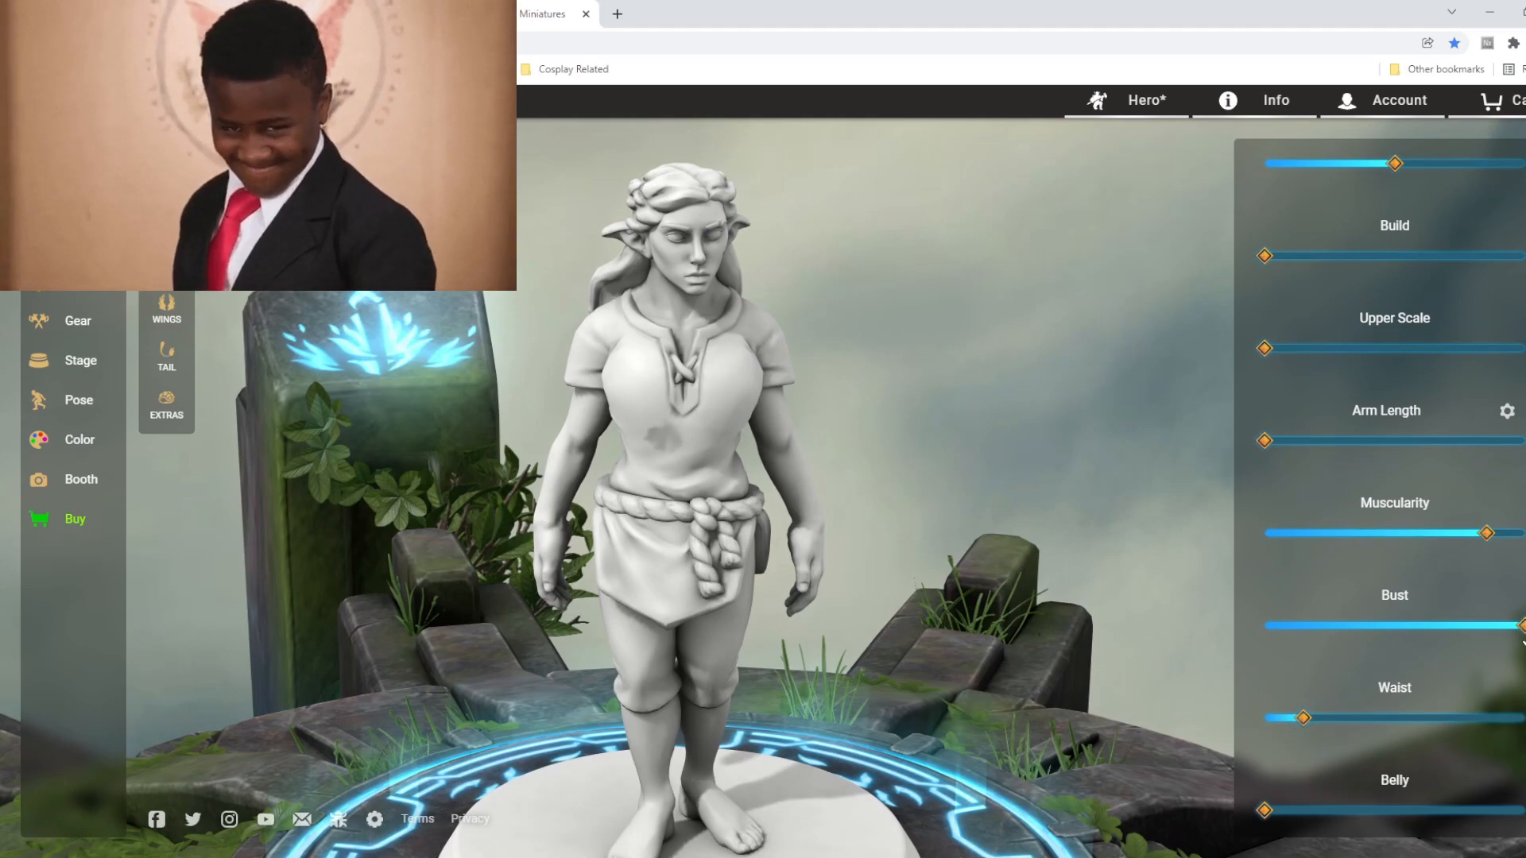
- Reduce the bust and curves slightly, and lower the arm and upper-body weight for slimmer proportions
drag(1523, 642, 1491, 636)
drag(890, 560, 413, 525)
scroll(1402, 744, down, 2)
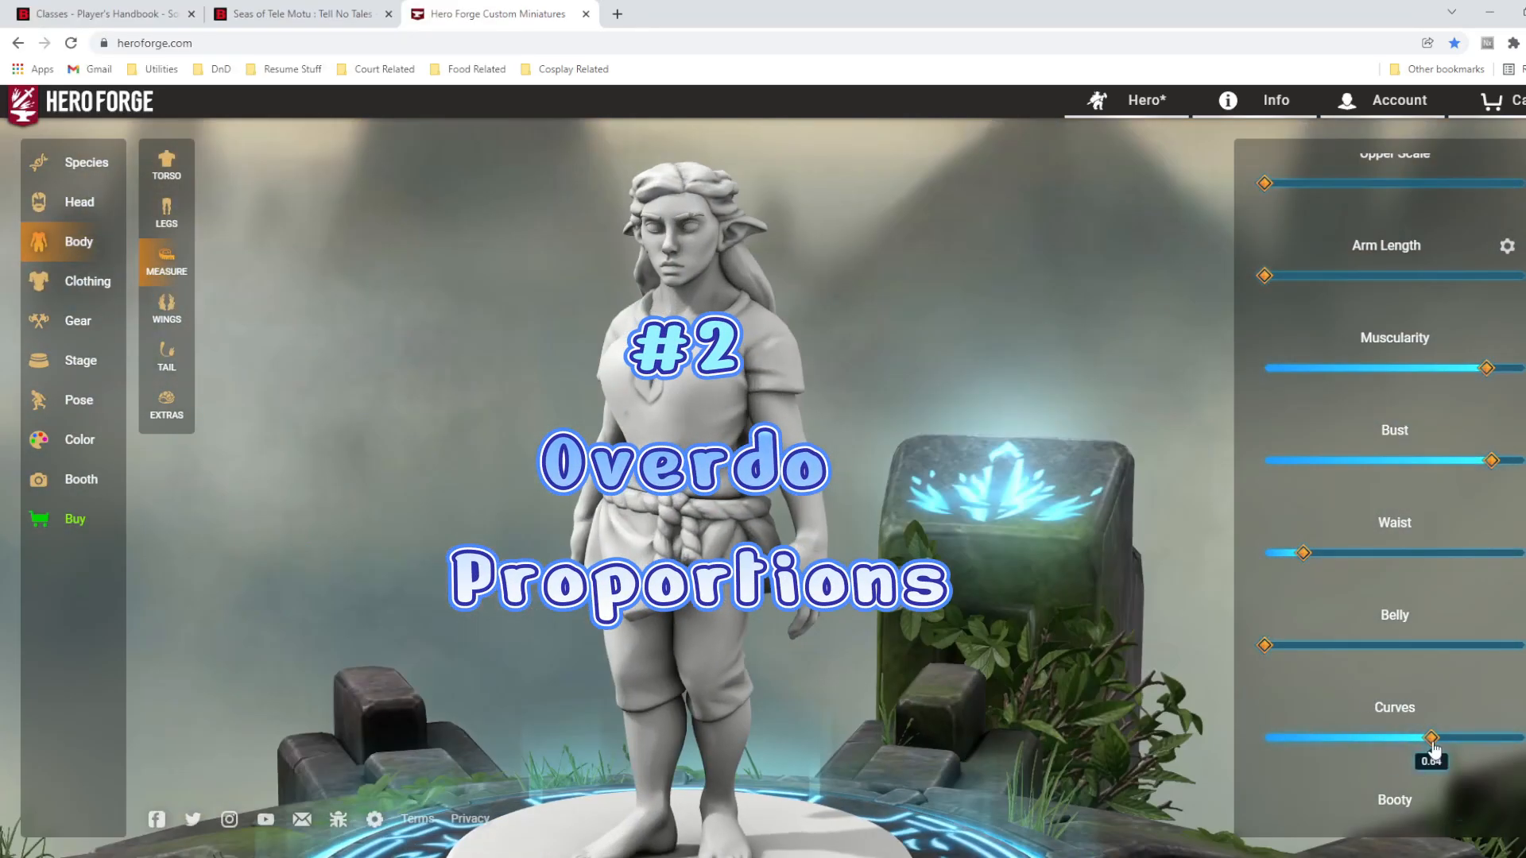
drag(1433, 748, 1420, 748)
drag(898, 632, 1002, 625)
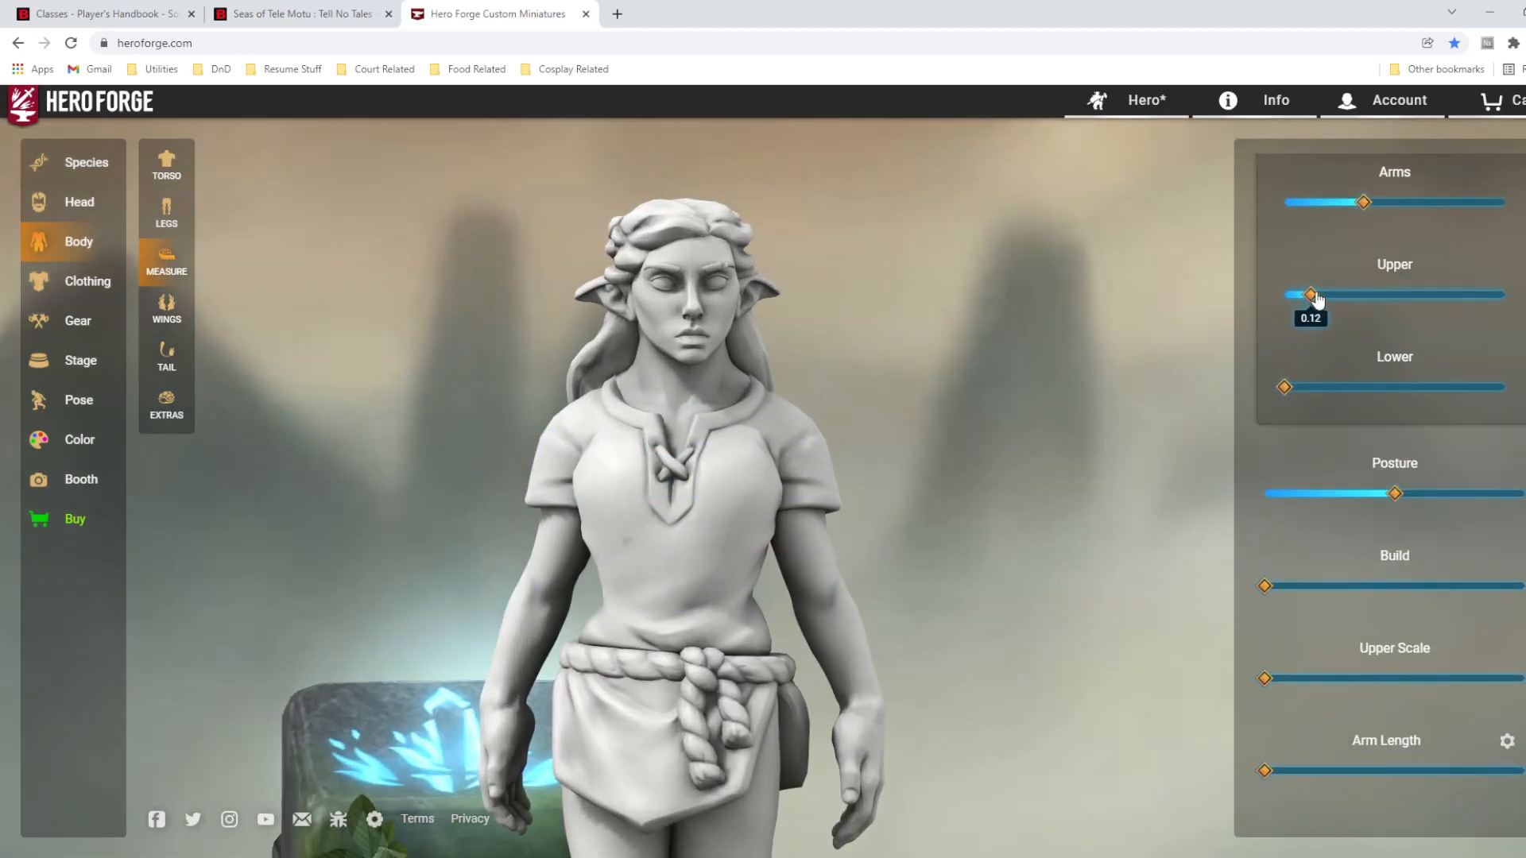
drag(1312, 301, 1325, 301)
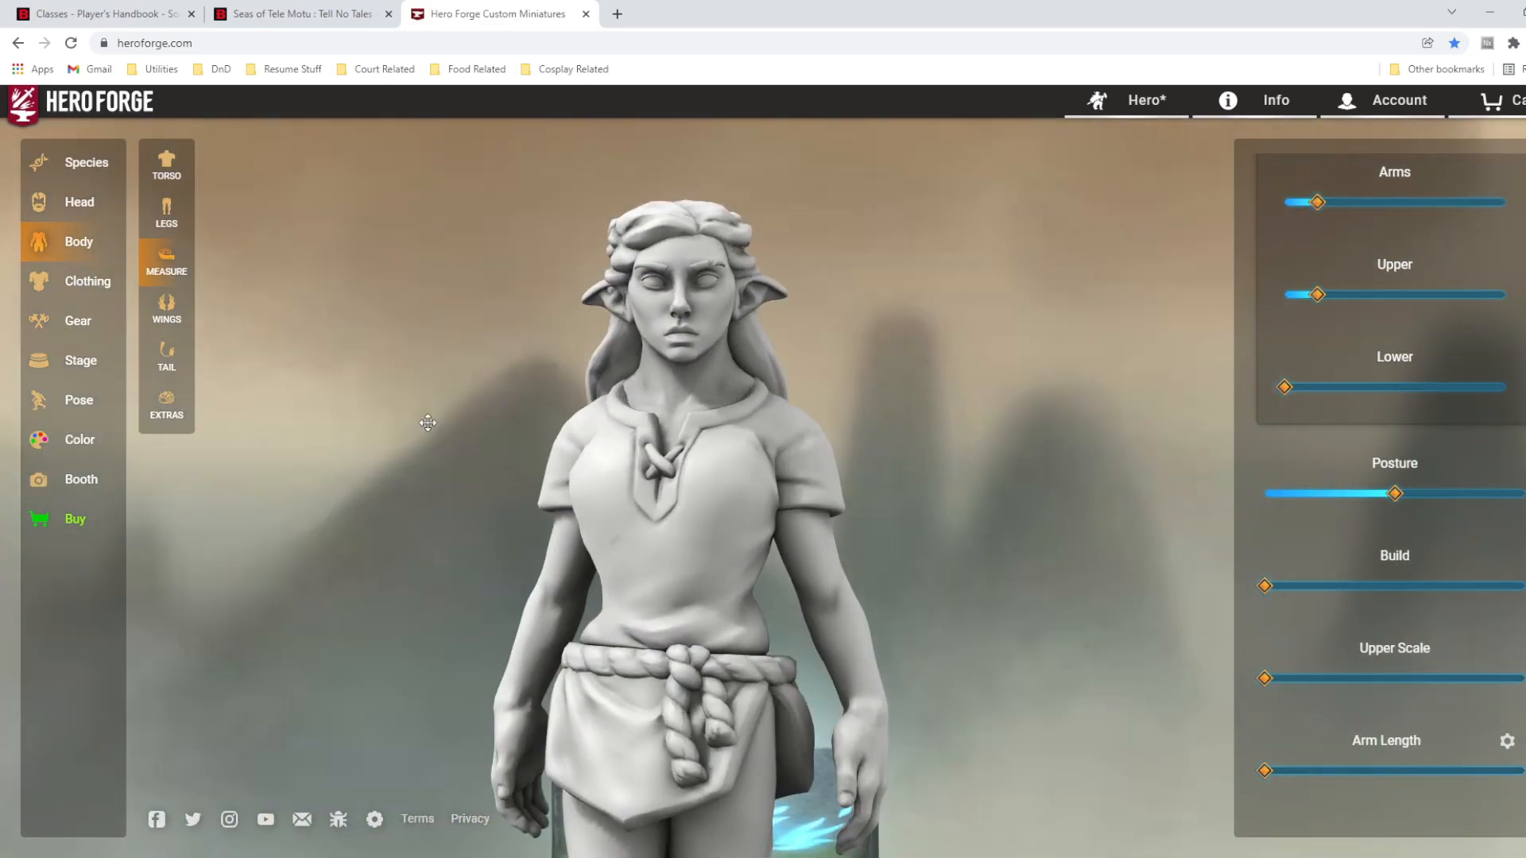
- Replace the laced tunic with a long open coat that has buttoned cuffs
click(87, 281)
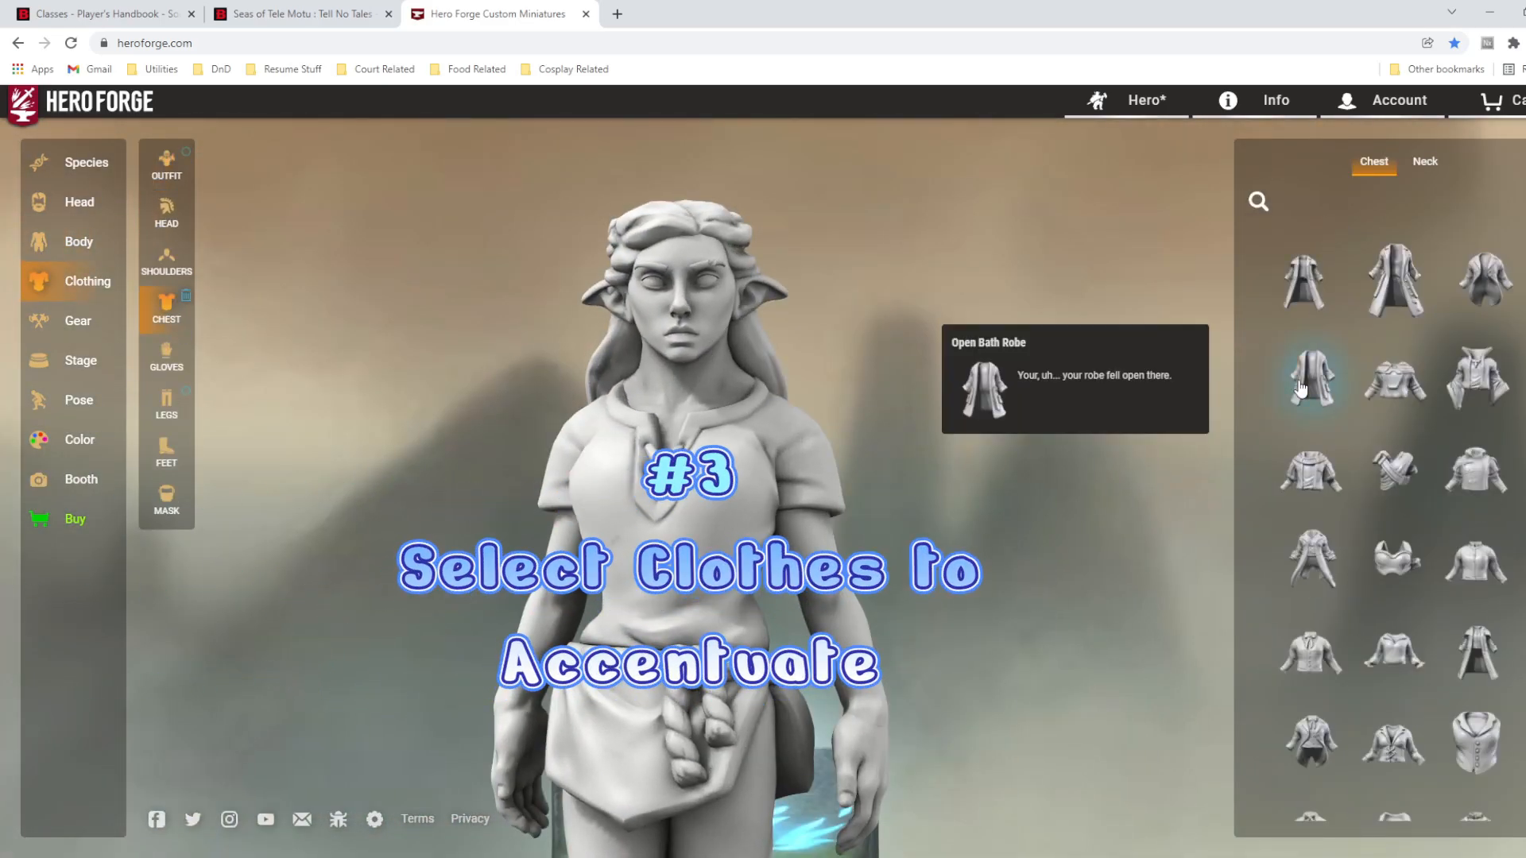
click(1304, 280)
scroll(688, 487, down, 3)
drag(988, 606, 793, 744)
- Replace the rope-belted legwear with fitted trousers that have a belt with a round buckle
click(179, 402)
scroll(1254, 471, down, 15)
scroll(1311, 262, up, 3)
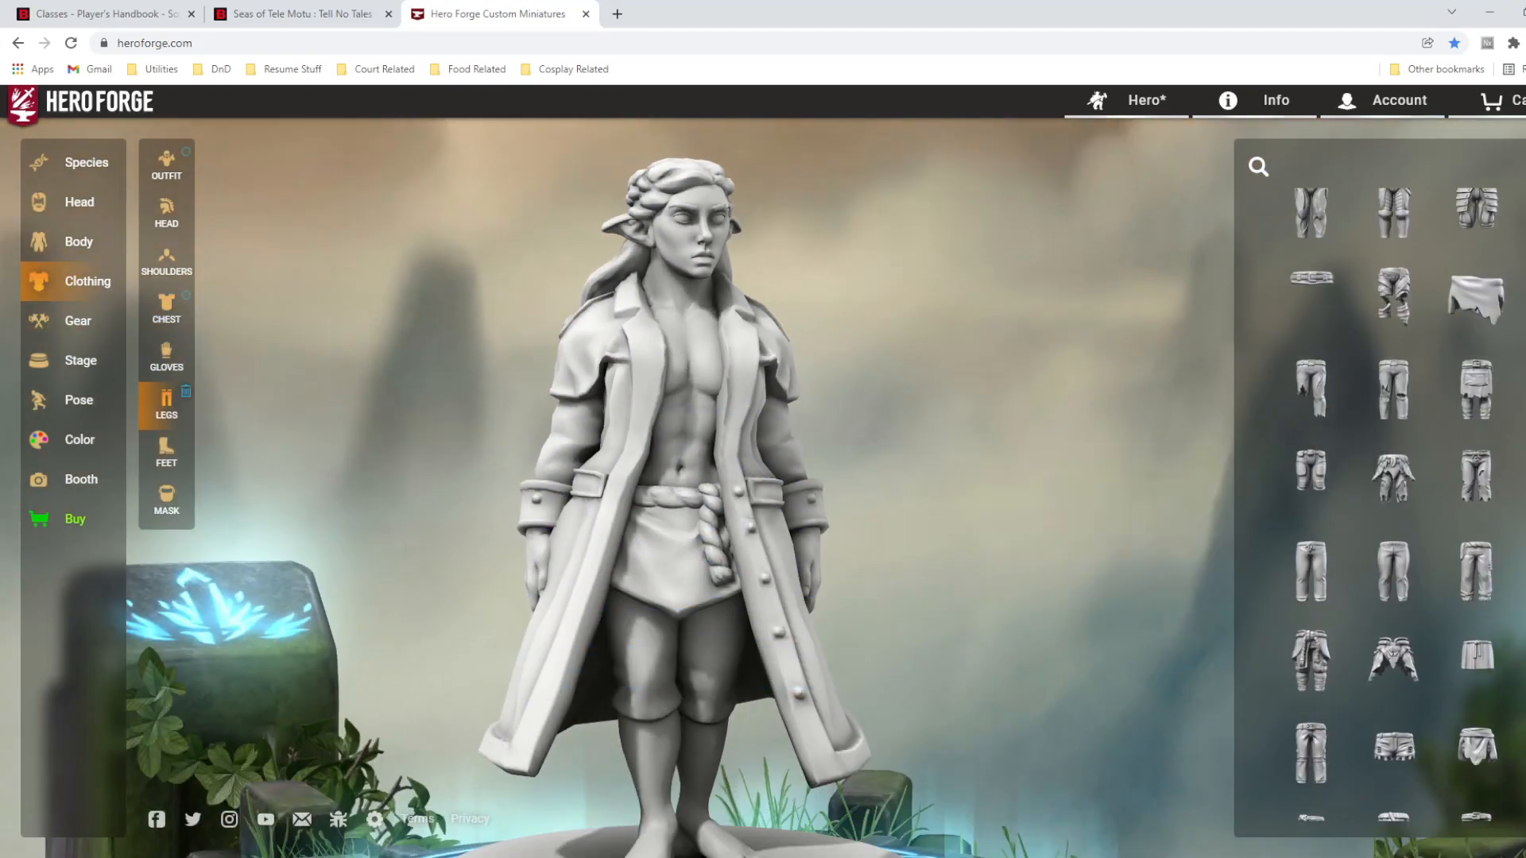
click(1311, 255)
- Try the new high-heeled boots on the hero's bare feet and check them from another angle
click(167, 453)
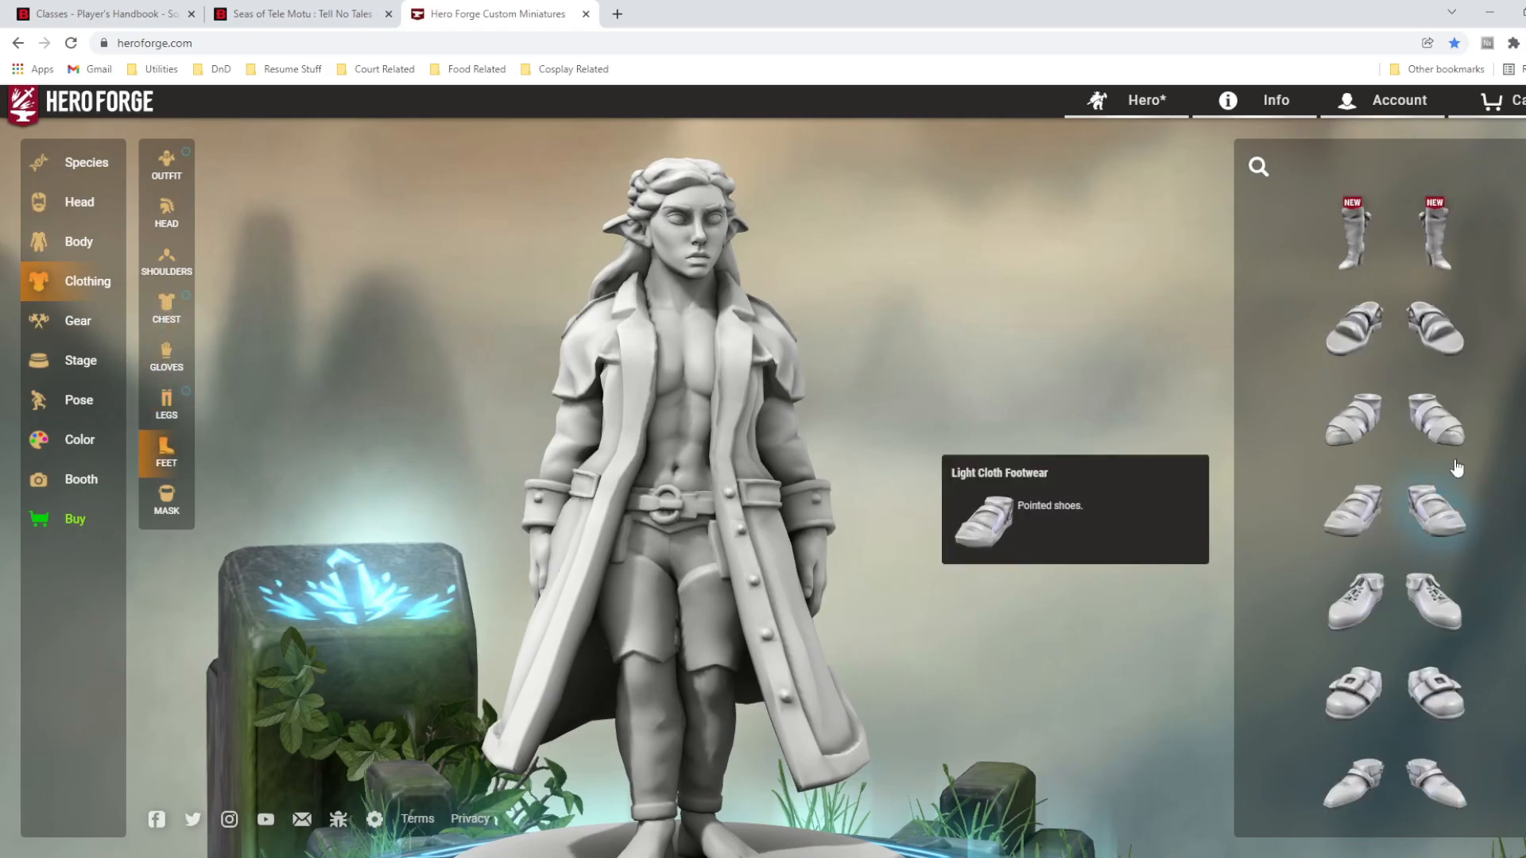
click(1418, 235)
drag(856, 739, 275, 729)
scroll(1348, 445, down, 8)
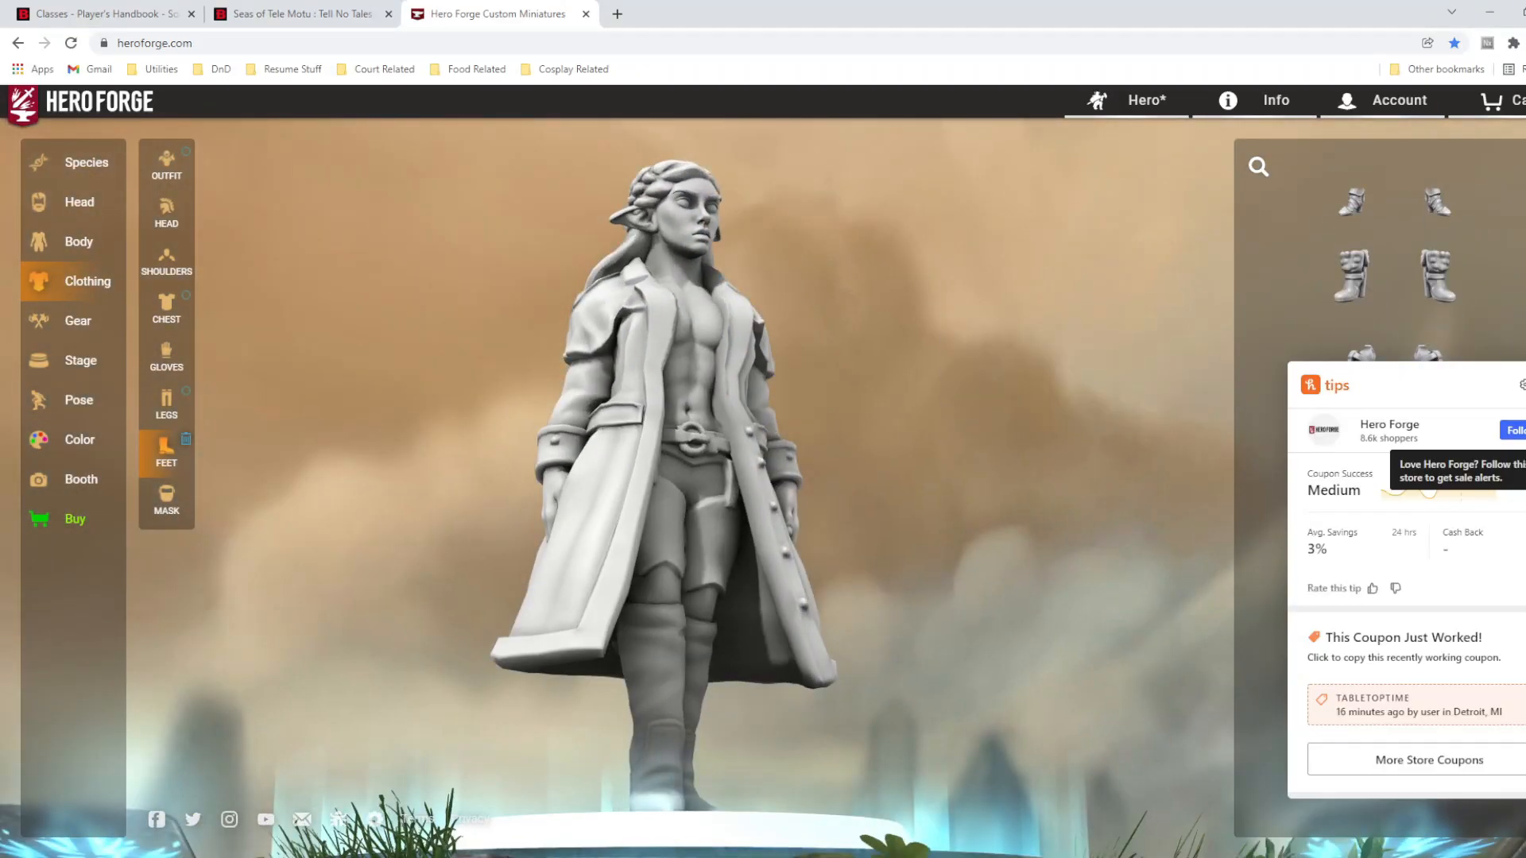
- Try another boot style and give the hero tall boots with cuffed tops and patterned fronts
scroll(1515, 625, up, 2)
click(1438, 346)
drag(715, 732, 310, 699)
scroll(1438, 607, up, 3)
click(1437, 236)
drag(709, 734, 755, 609)
- Try the feathered head wrap on the hero and put the Bard Hat on her instead
scroll(769, 607, up, 2)
scroll(770, 606, down, 2)
scroll(631, 536, up, 3)
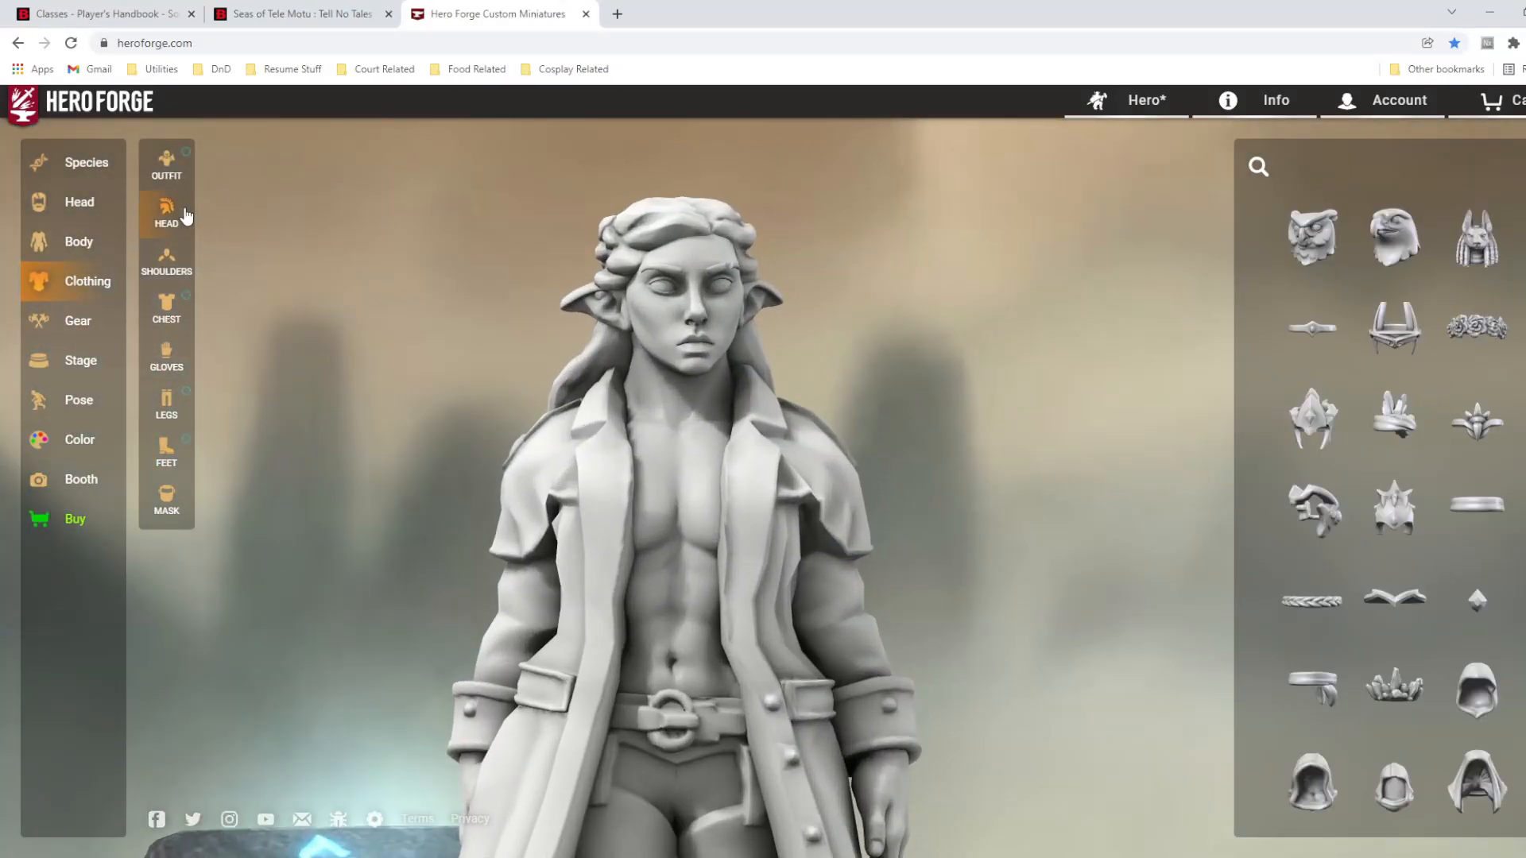
click(1416, 425)
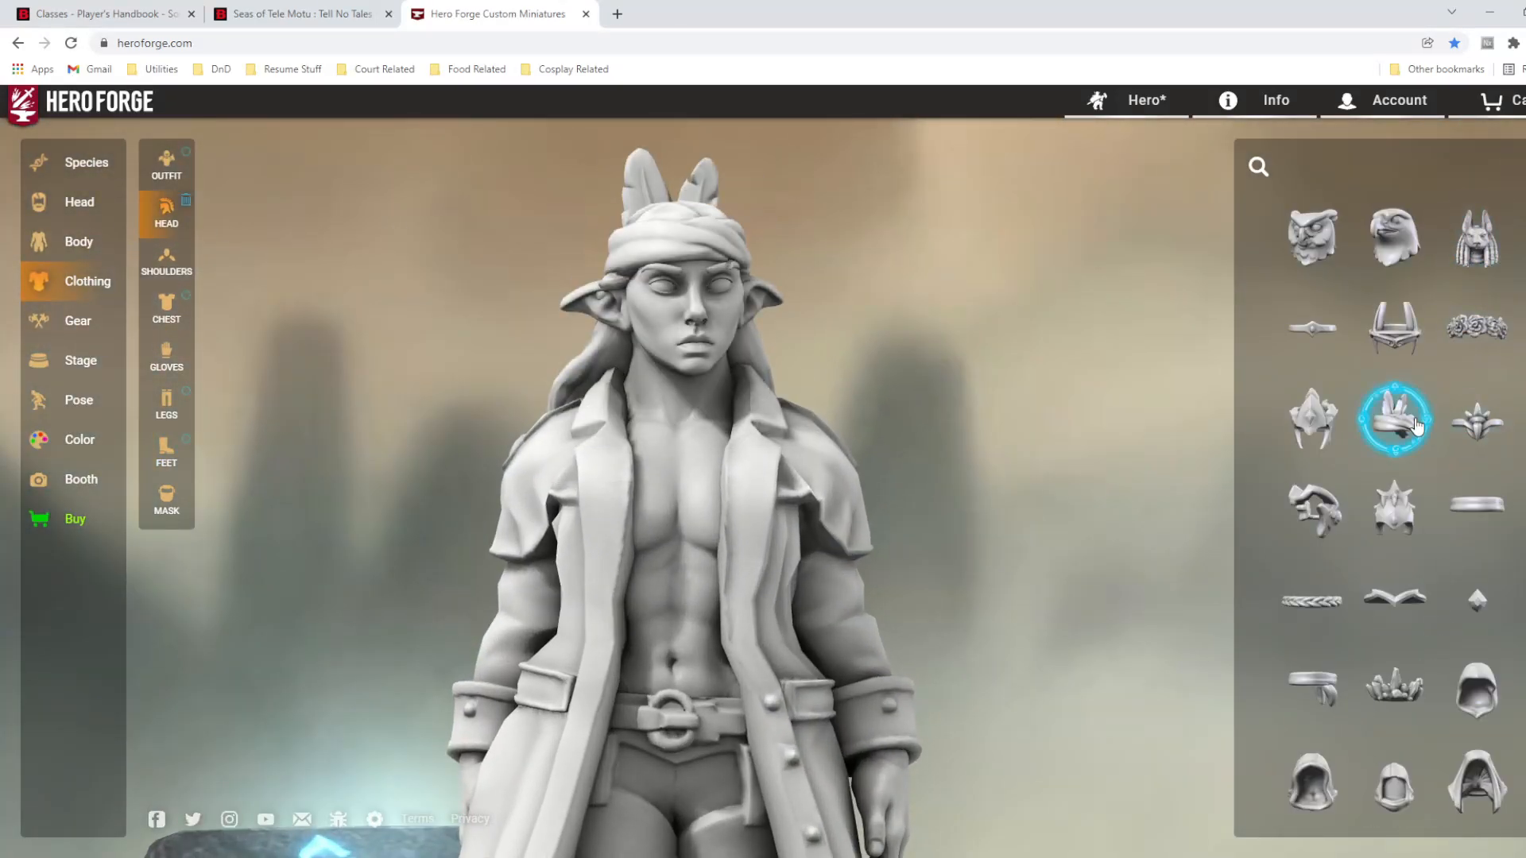
scroll(1422, 571, down, 2)
scroll(1346, 640, down, 8)
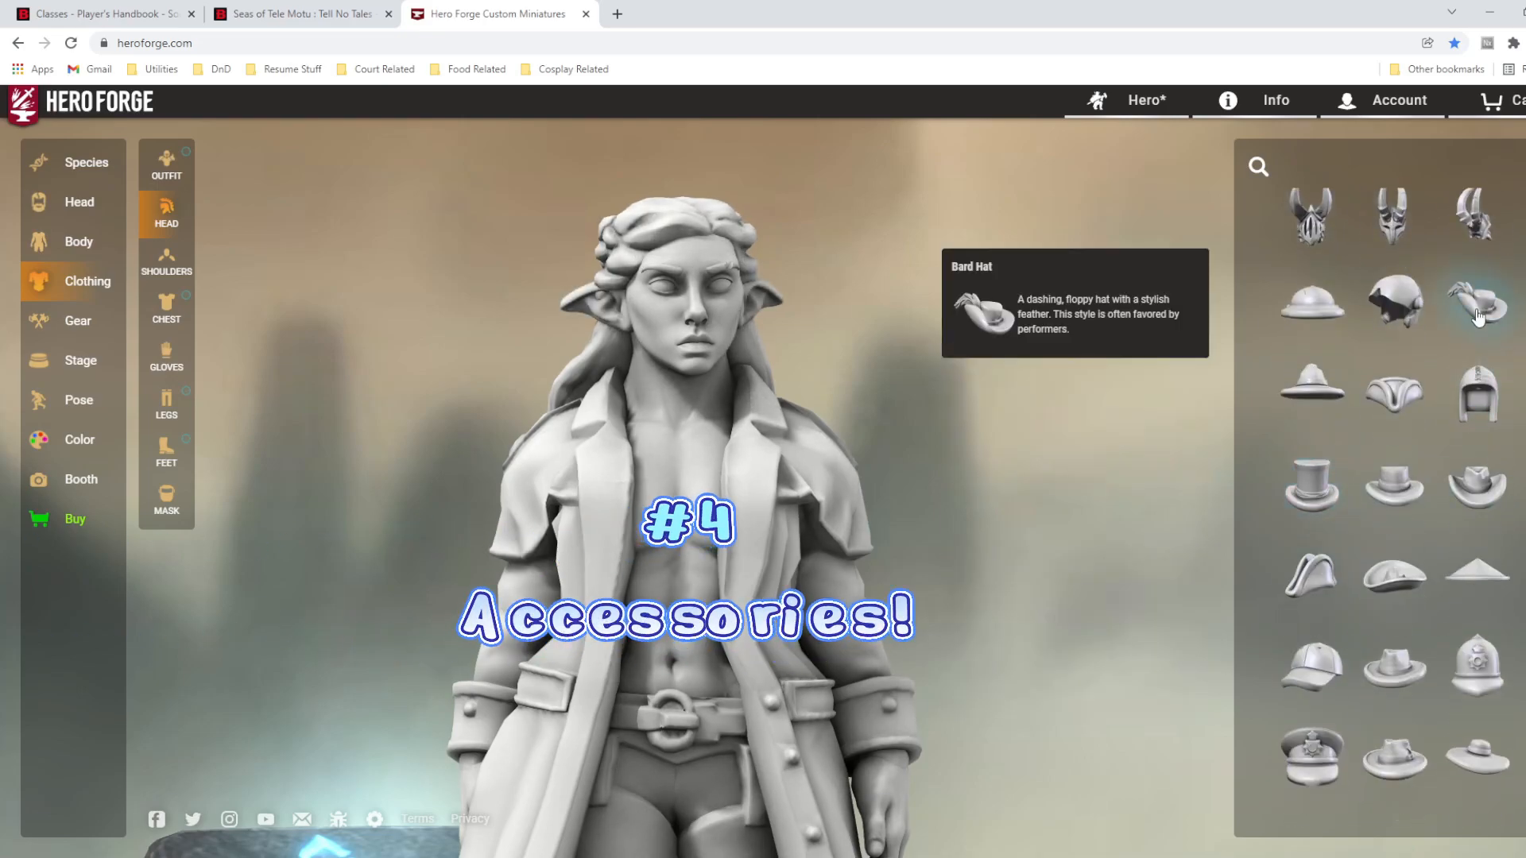
click(1478, 314)
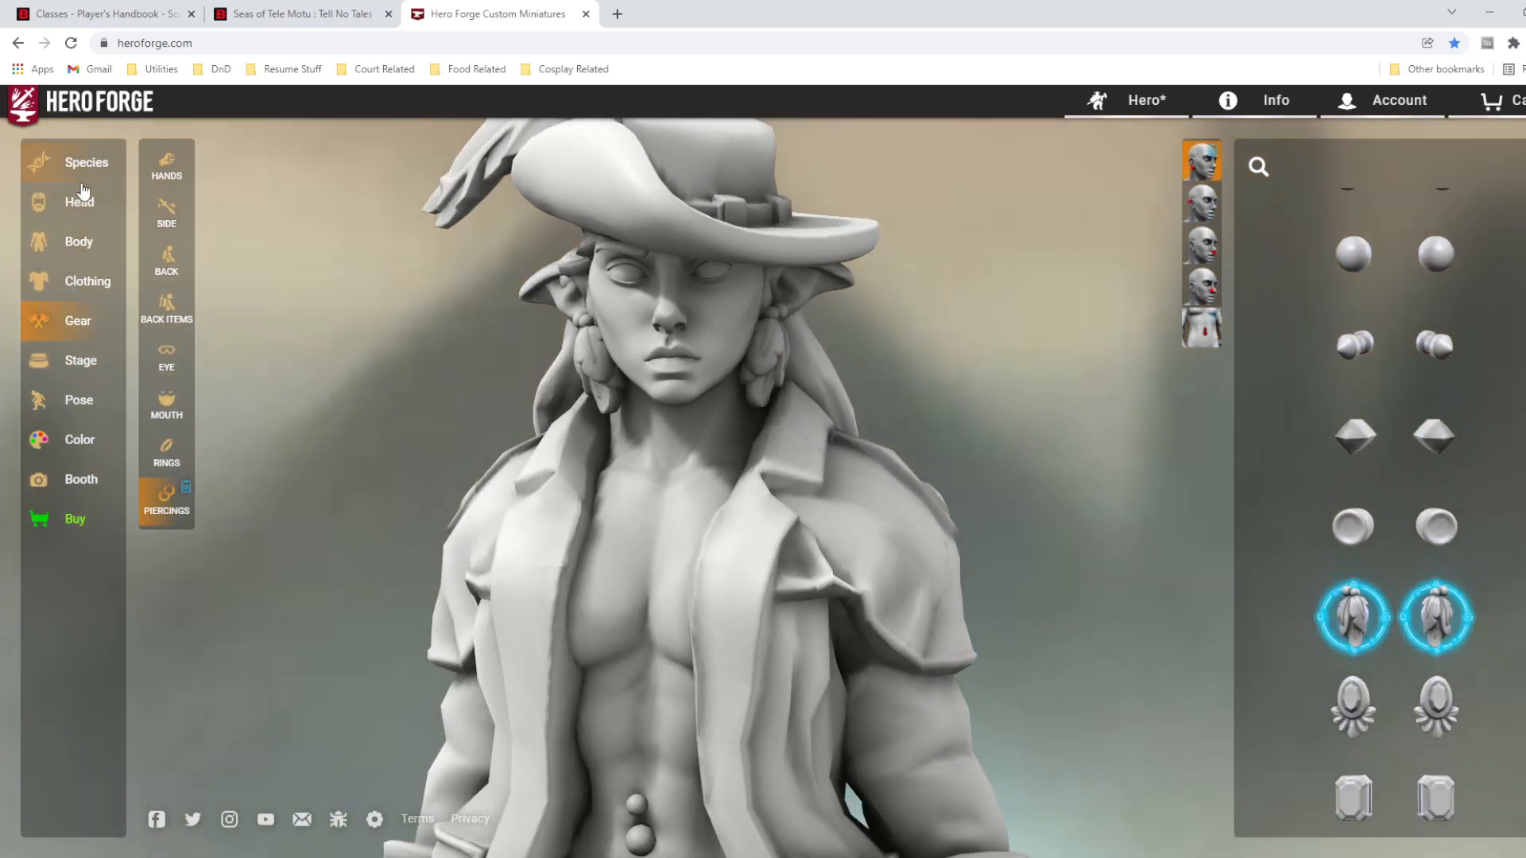
- Lower the hero's muscularity to about two thirds of its range in the body measurements
click(78, 241)
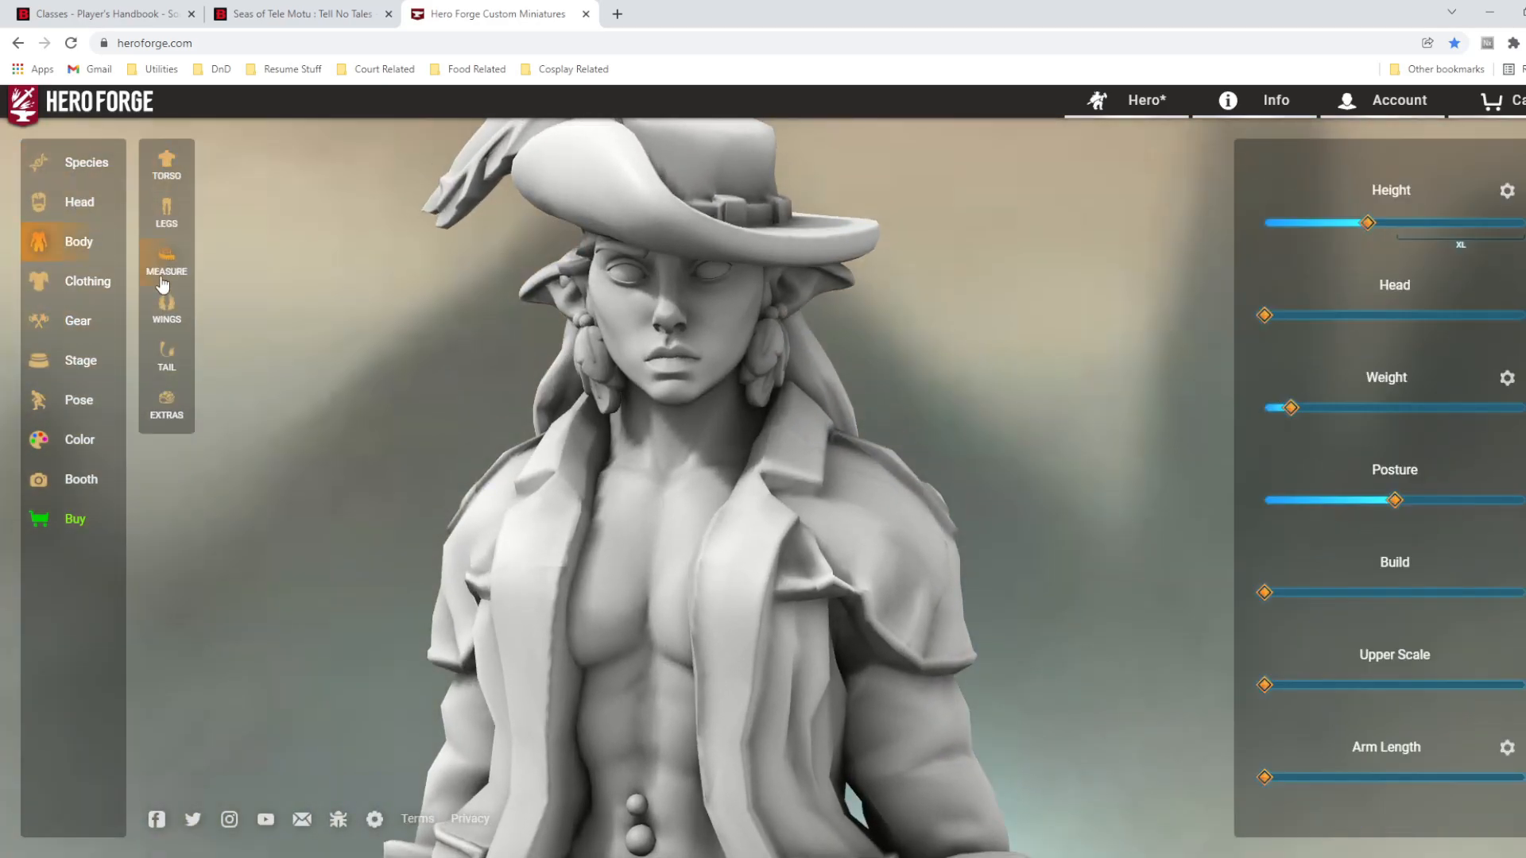
scroll(1509, 798, down, 3)
drag(1484, 622, 1435, 621)
scroll(912, 721, down, 5)
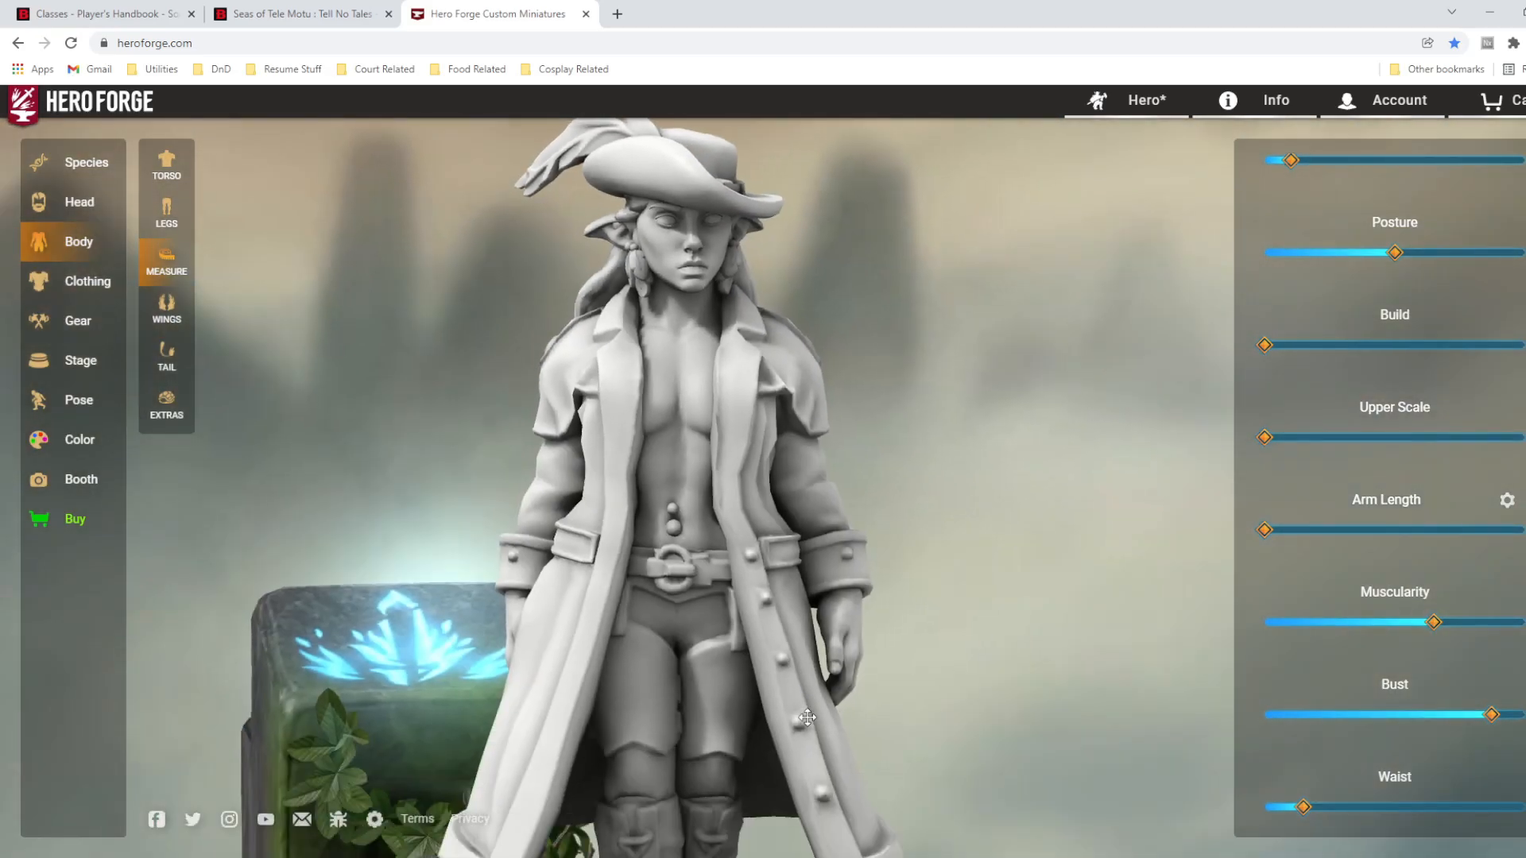
drag(808, 718, 845, 504)
- Bring up the hair styles and try the braided style on the hero under the hat
click(79, 204)
click(166, 258)
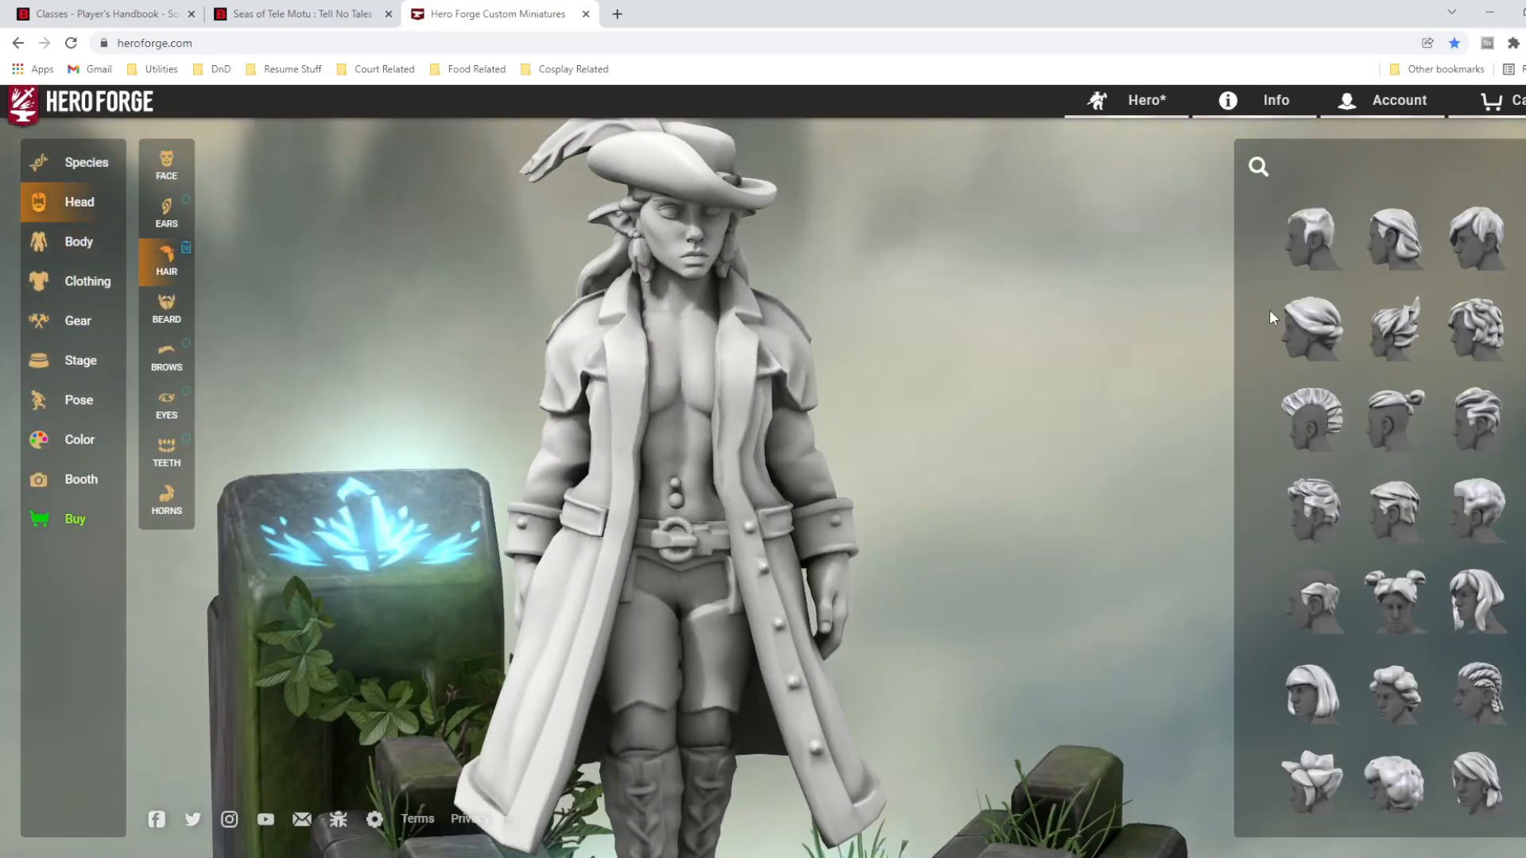
scroll(1392, 617, down, 5)
drag(829, 314, 1049, 503)
scroll(768, 380, up, 5)
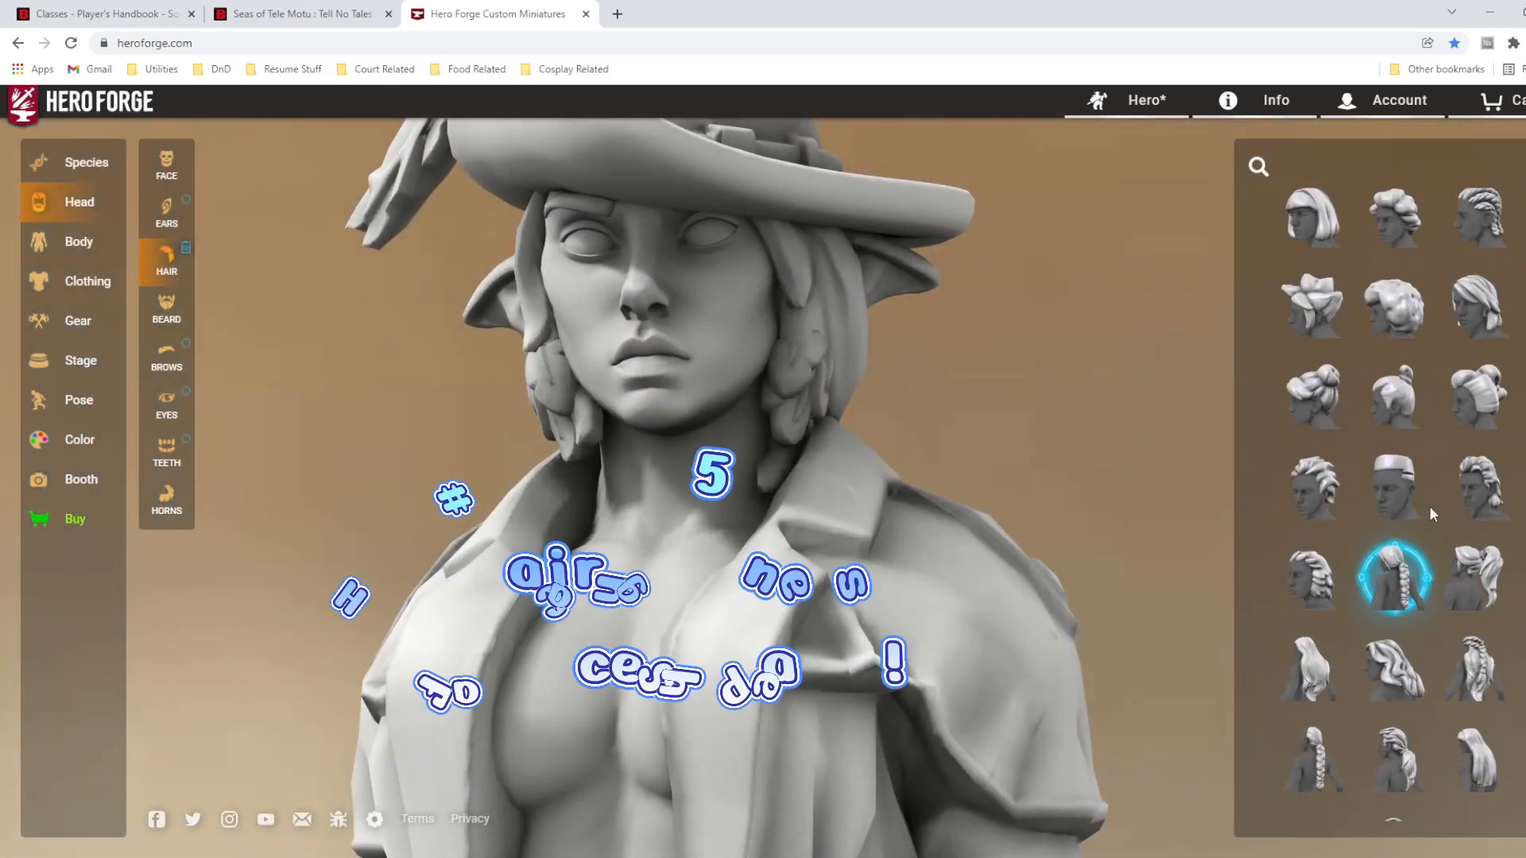
scroll(1444, 537, up, 2)
scroll(1444, 538, up, 3)
- Try the Bangs hairstyle and a long, wavy style on the hero
click(1475, 600)
mouse_move(772, 536)
mouse_down()
mouse_move(398, 536)
mouse_move(772, 536)
mouse_up()
scroll(1399, 548, down, 5)
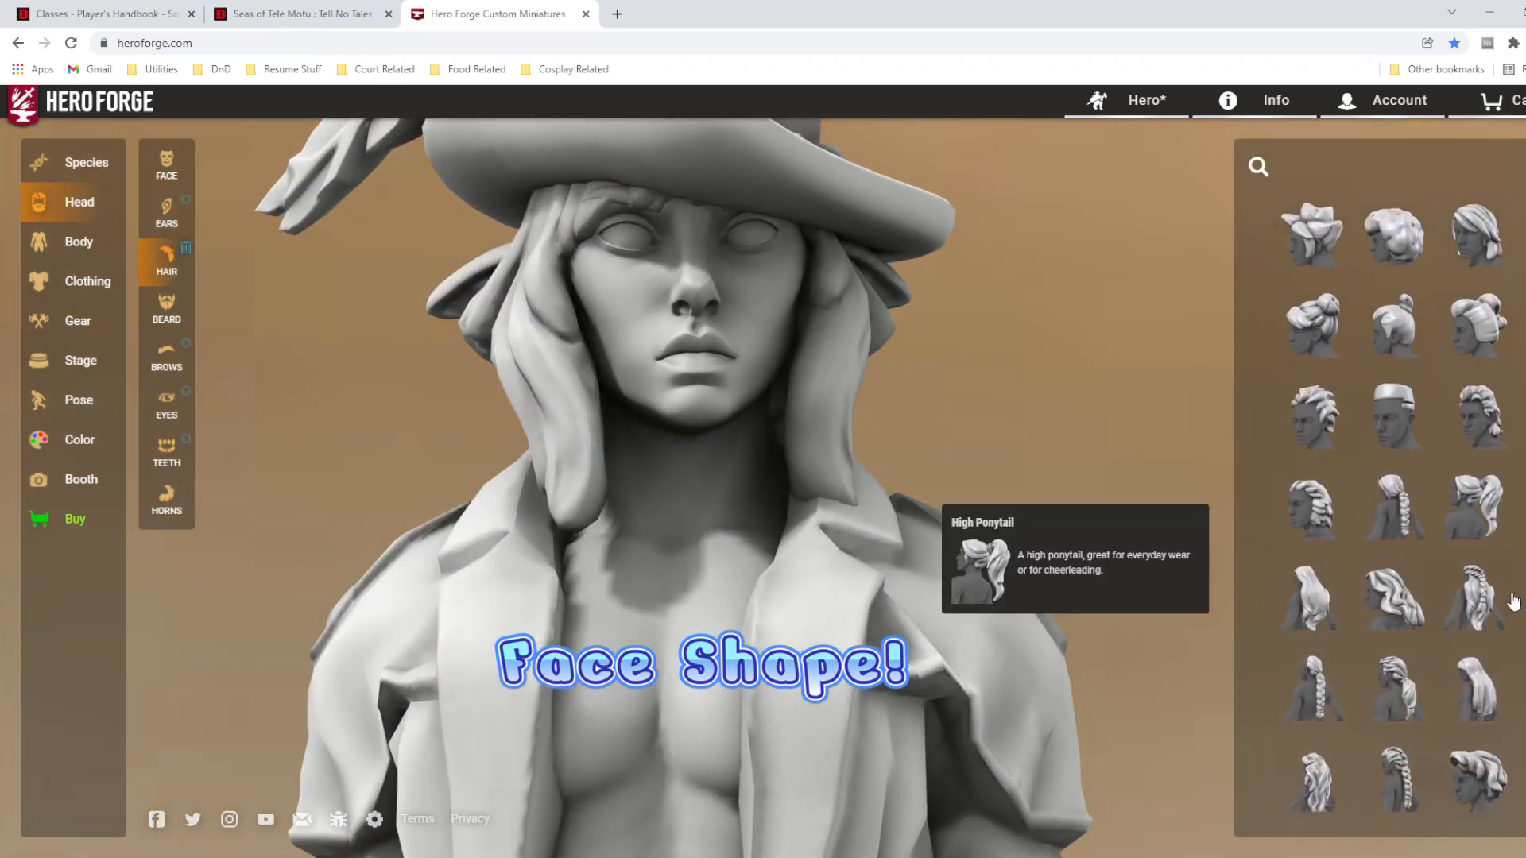
click(1402, 559)
mouse_move(627, 426)
mouse_down()
mouse_move(988, 442)
mouse_move(627, 426)
mouse_up()
scroll(1474, 560, down, 4)
scroll(1474, 561, up, 4)
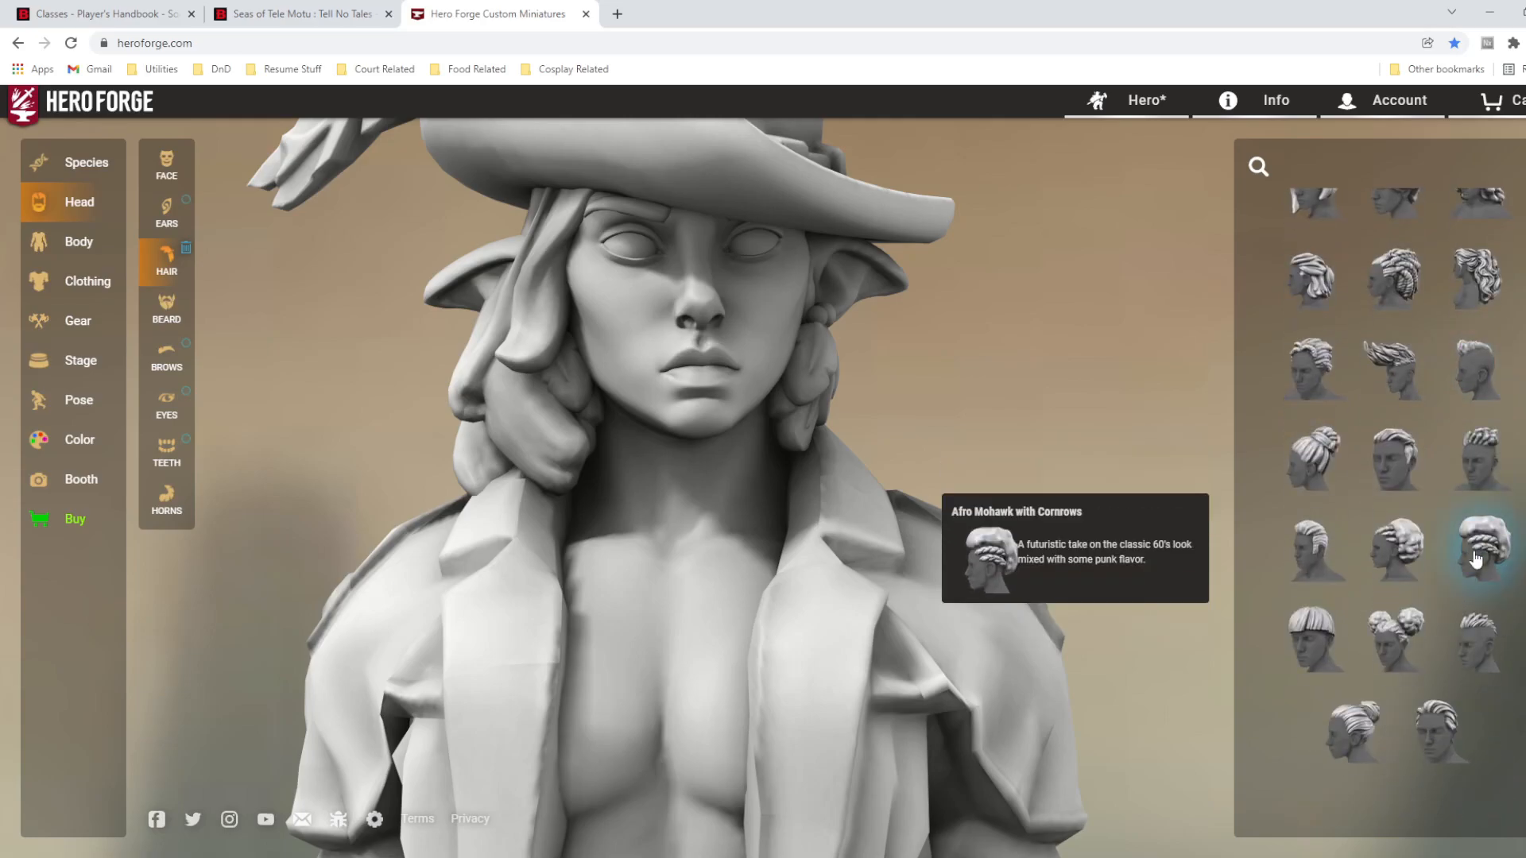
- Try one more hairstyle and give the hero the short cut with a long side-swept fringe over one eye
click(1470, 588)
scroll(1468, 610, up, 5)
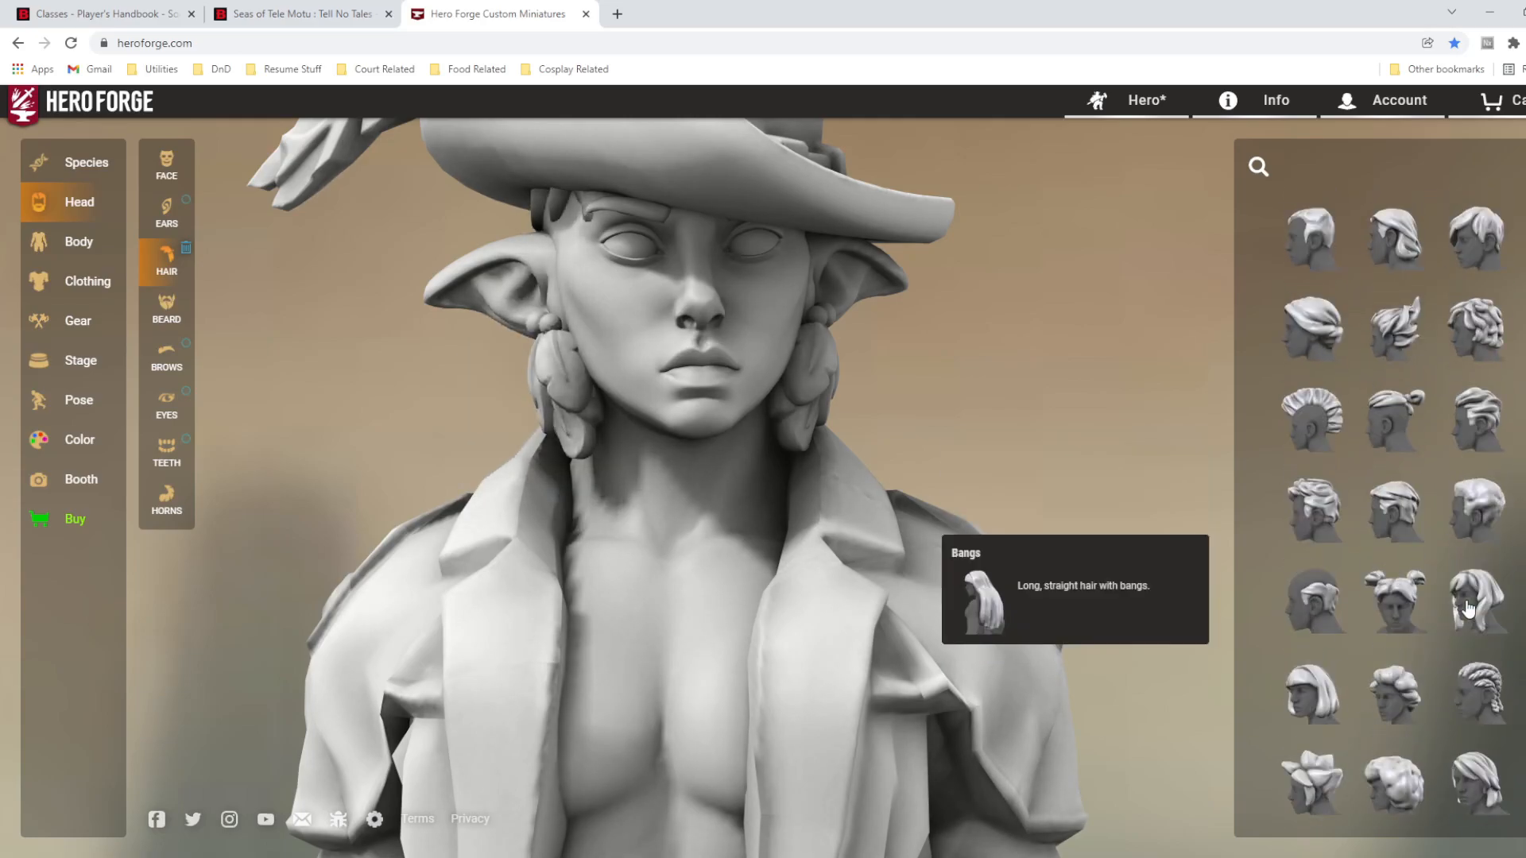
click(1476, 239)
drag(659, 366, 900, 357)
drag(579, 398, 787, 396)
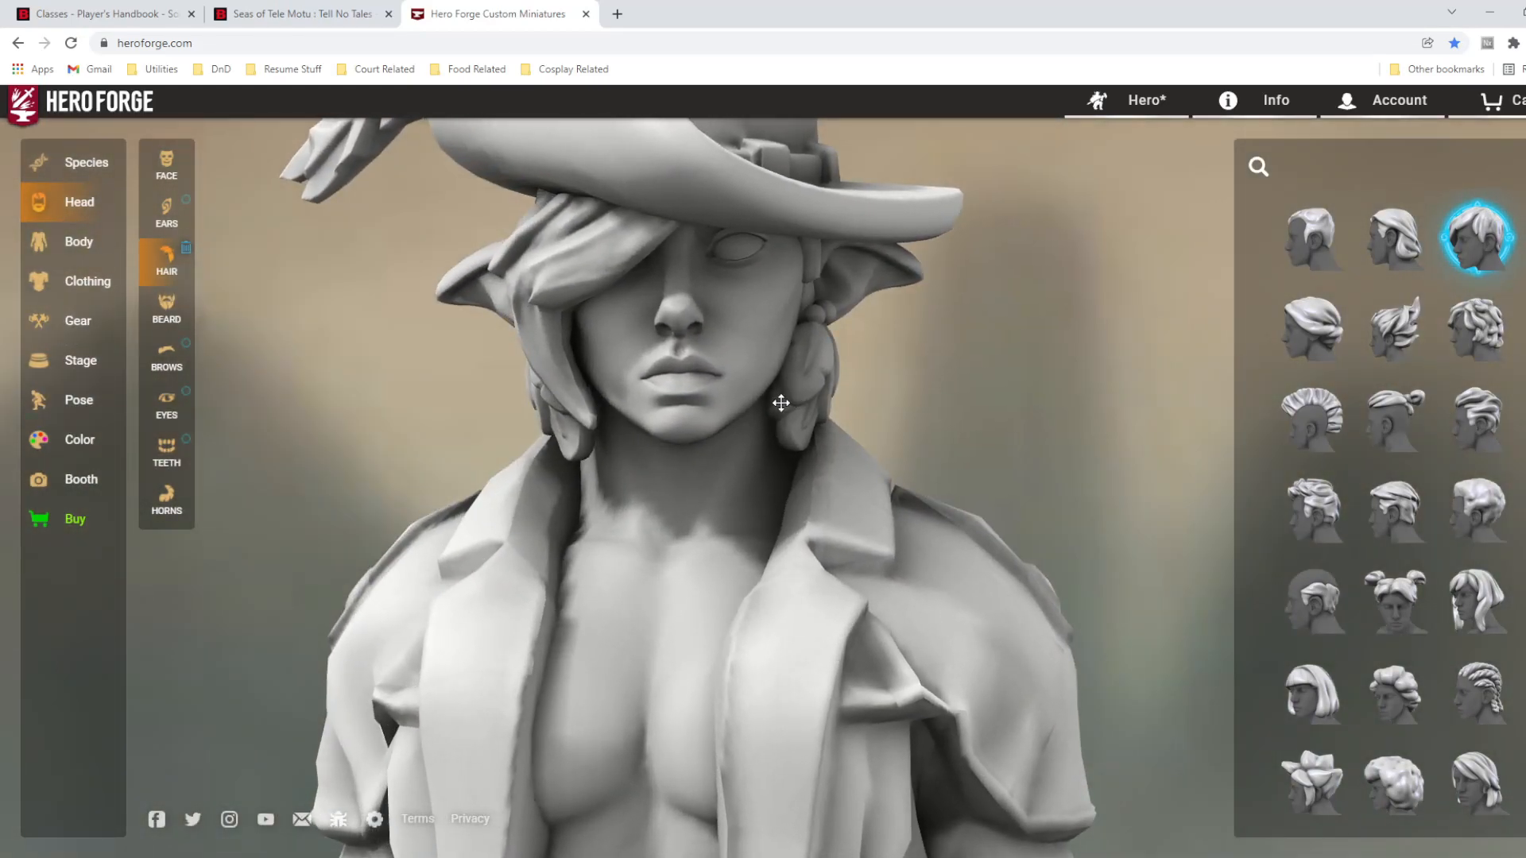
- Try the Subterranean body coloring and apply the tan-skinned, blond-haired coloring to the hero
click(61, 459)
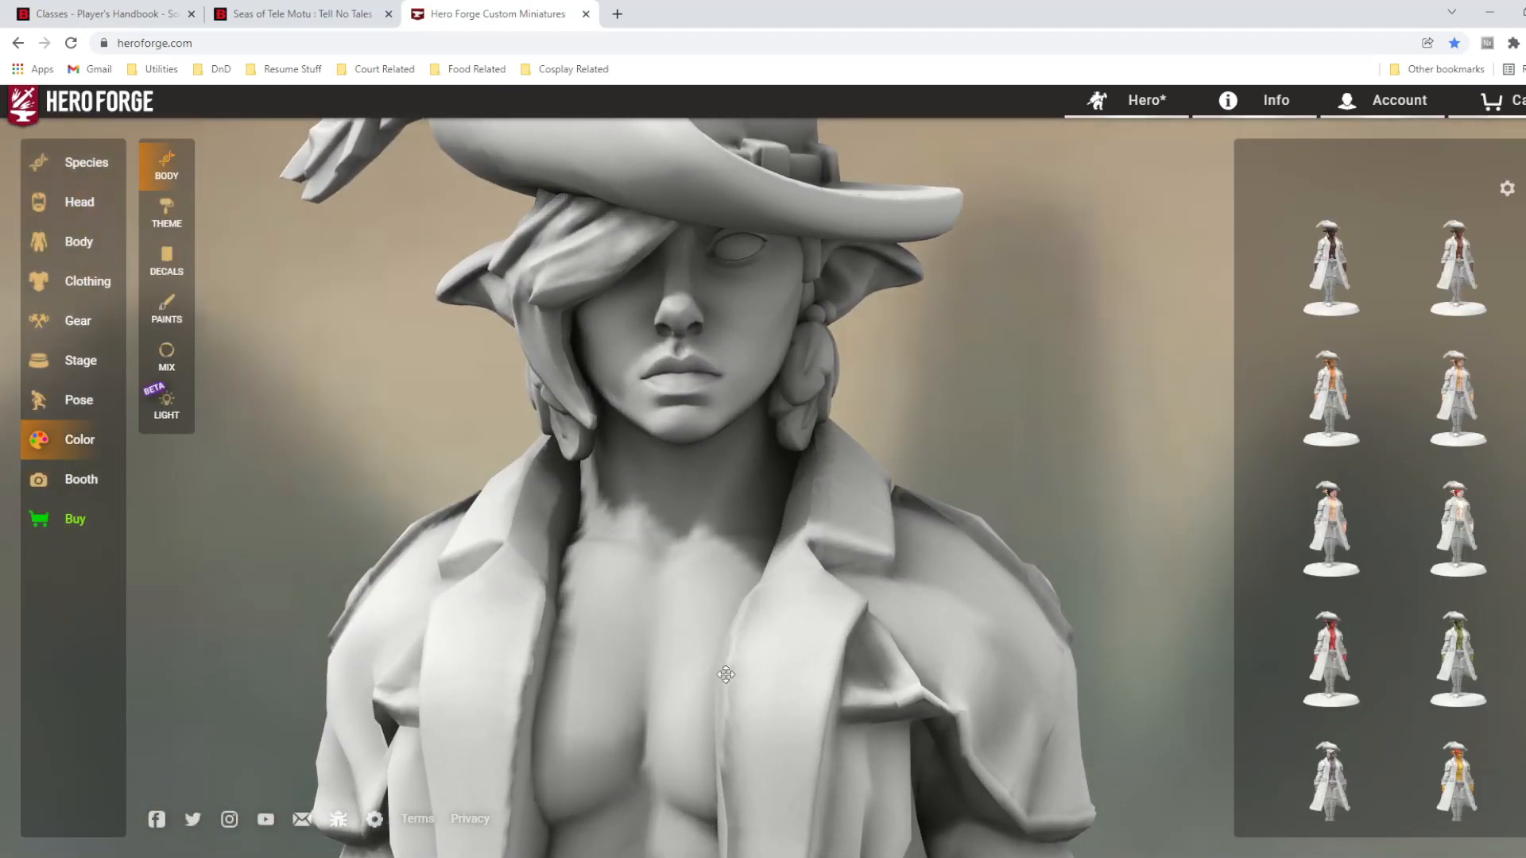
scroll(747, 674, down, 3)
drag(644, 668, 644, 700)
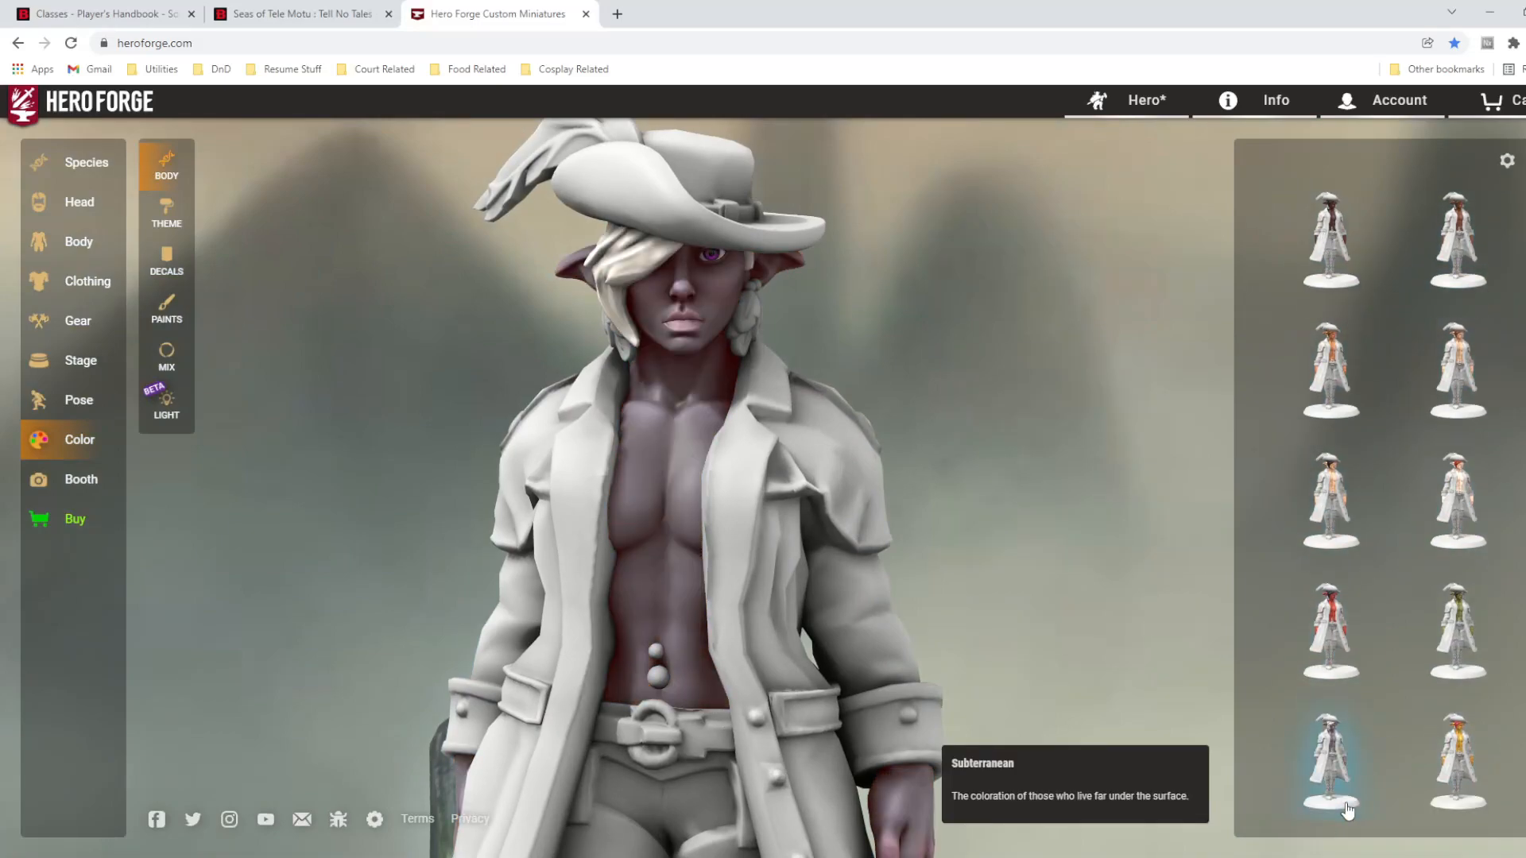
click(1329, 393)
- Bring up the individual body colors and set Skin 2 to the shade right after Deep 6
click(1506, 189)
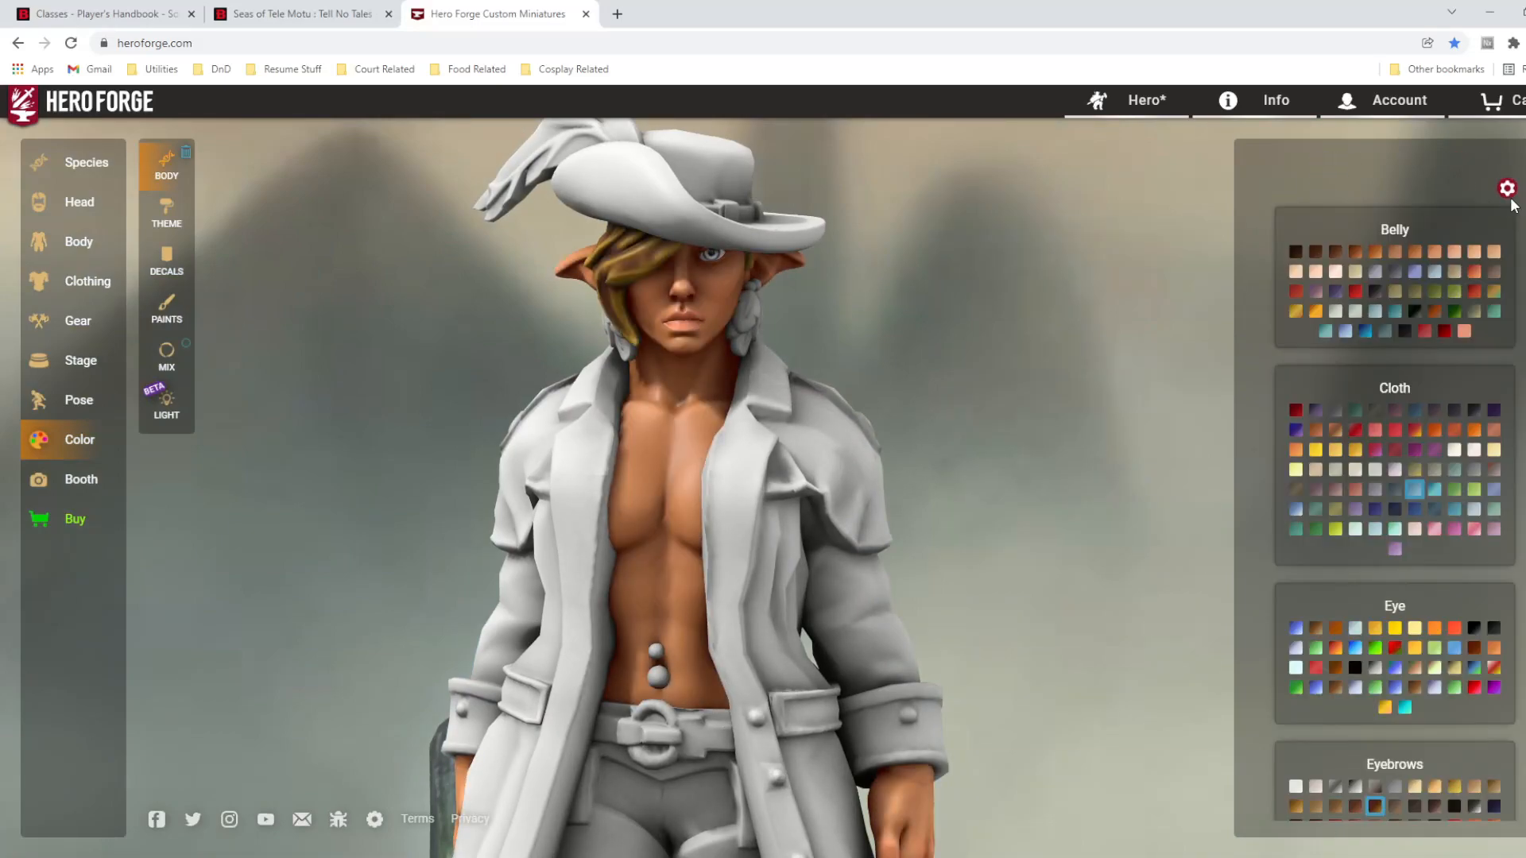
scroll(1510, 587, down, 10)
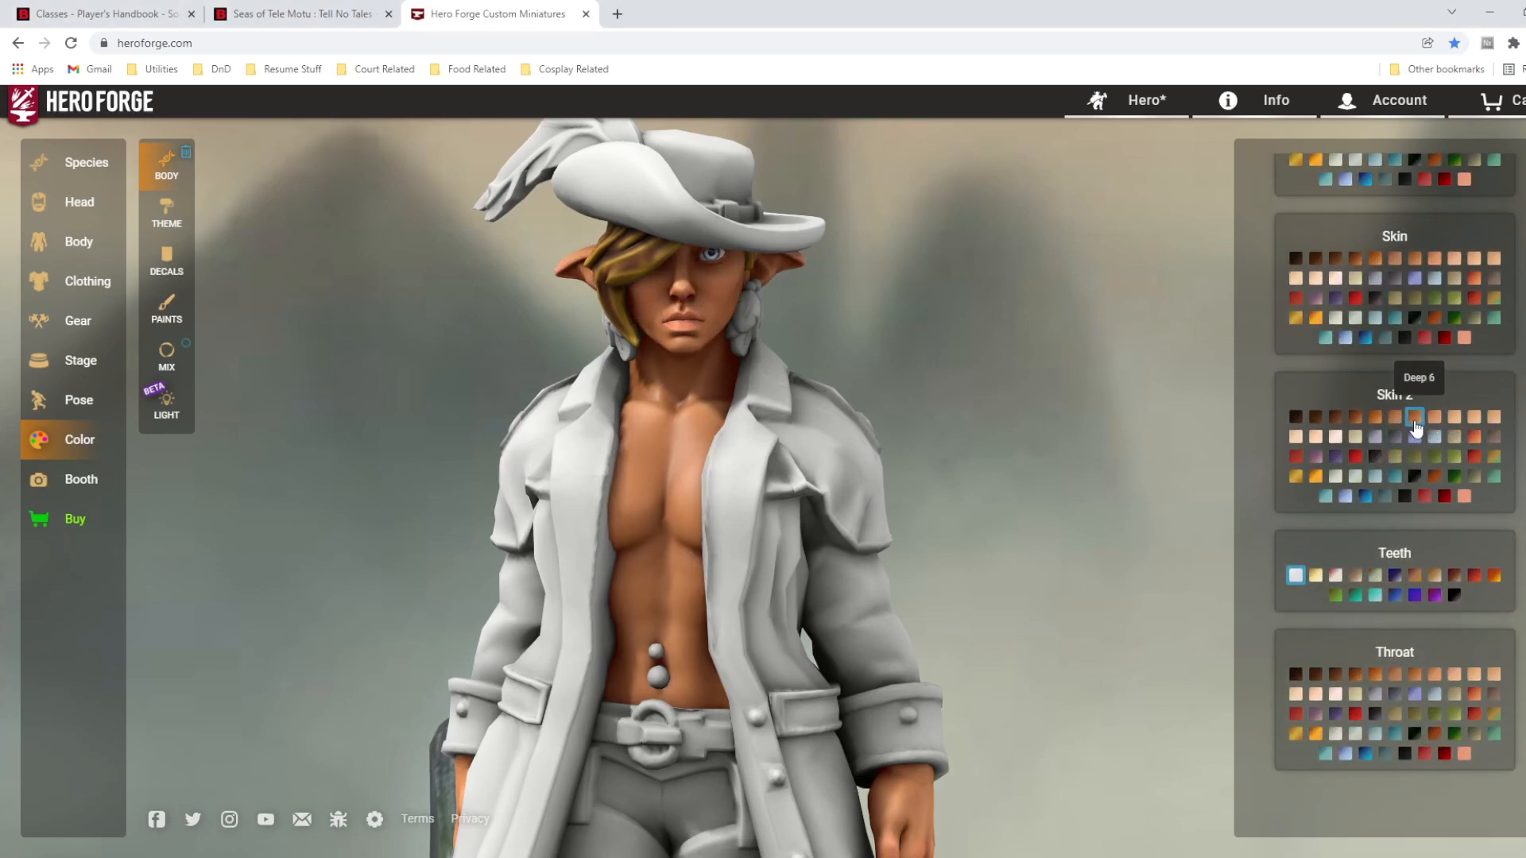
scroll(981, 422, up, 4)
drag(981, 421, 842, 470)
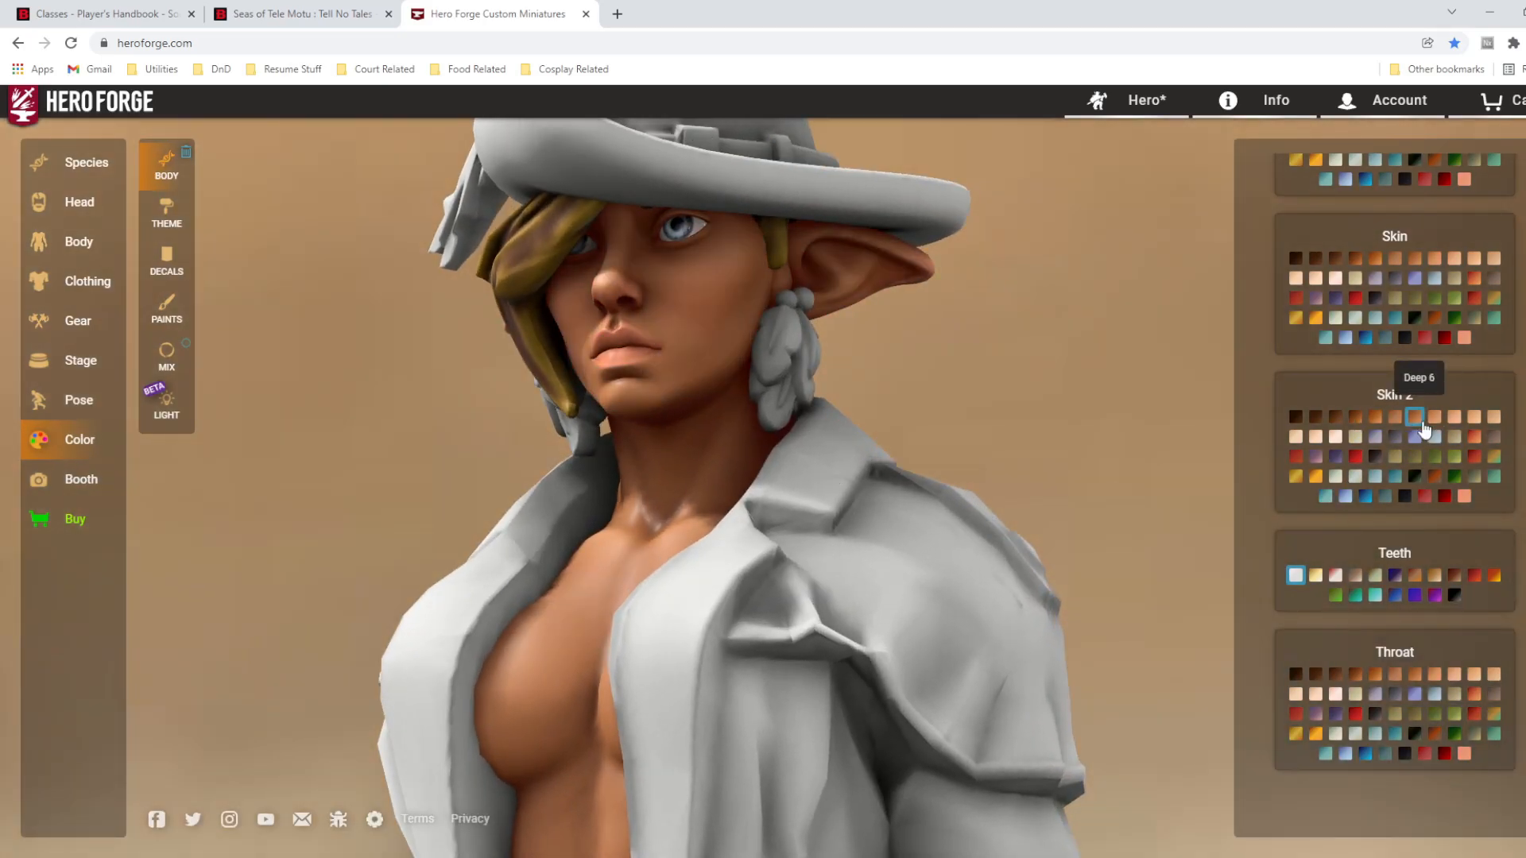
drag(953, 469, 1098, 471)
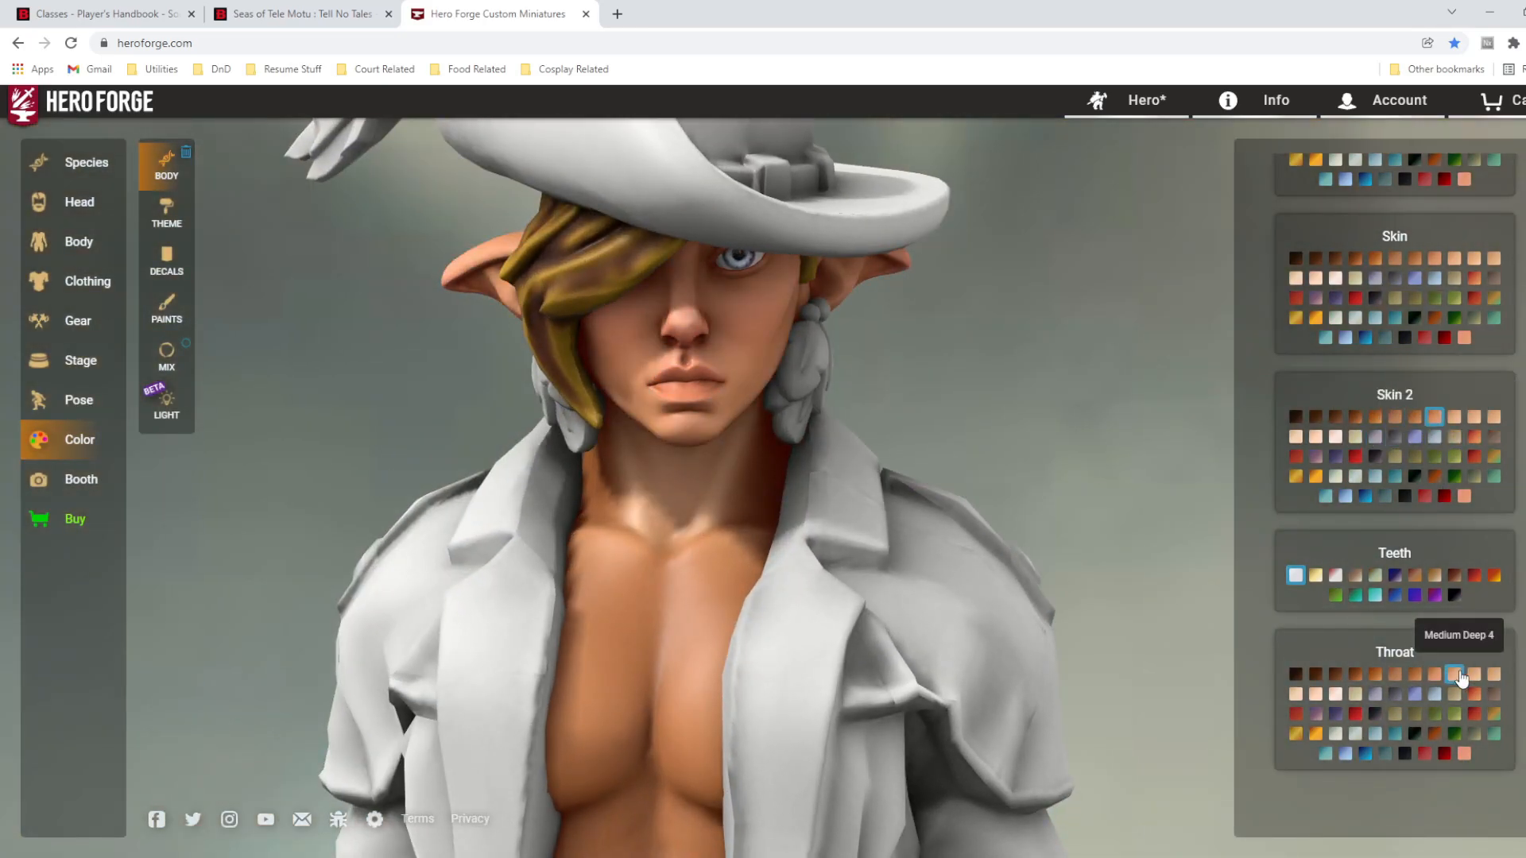
- Set the hero's lip color to Snoot and check the face from a lower angle
scroll(1432, 273, down, 6)
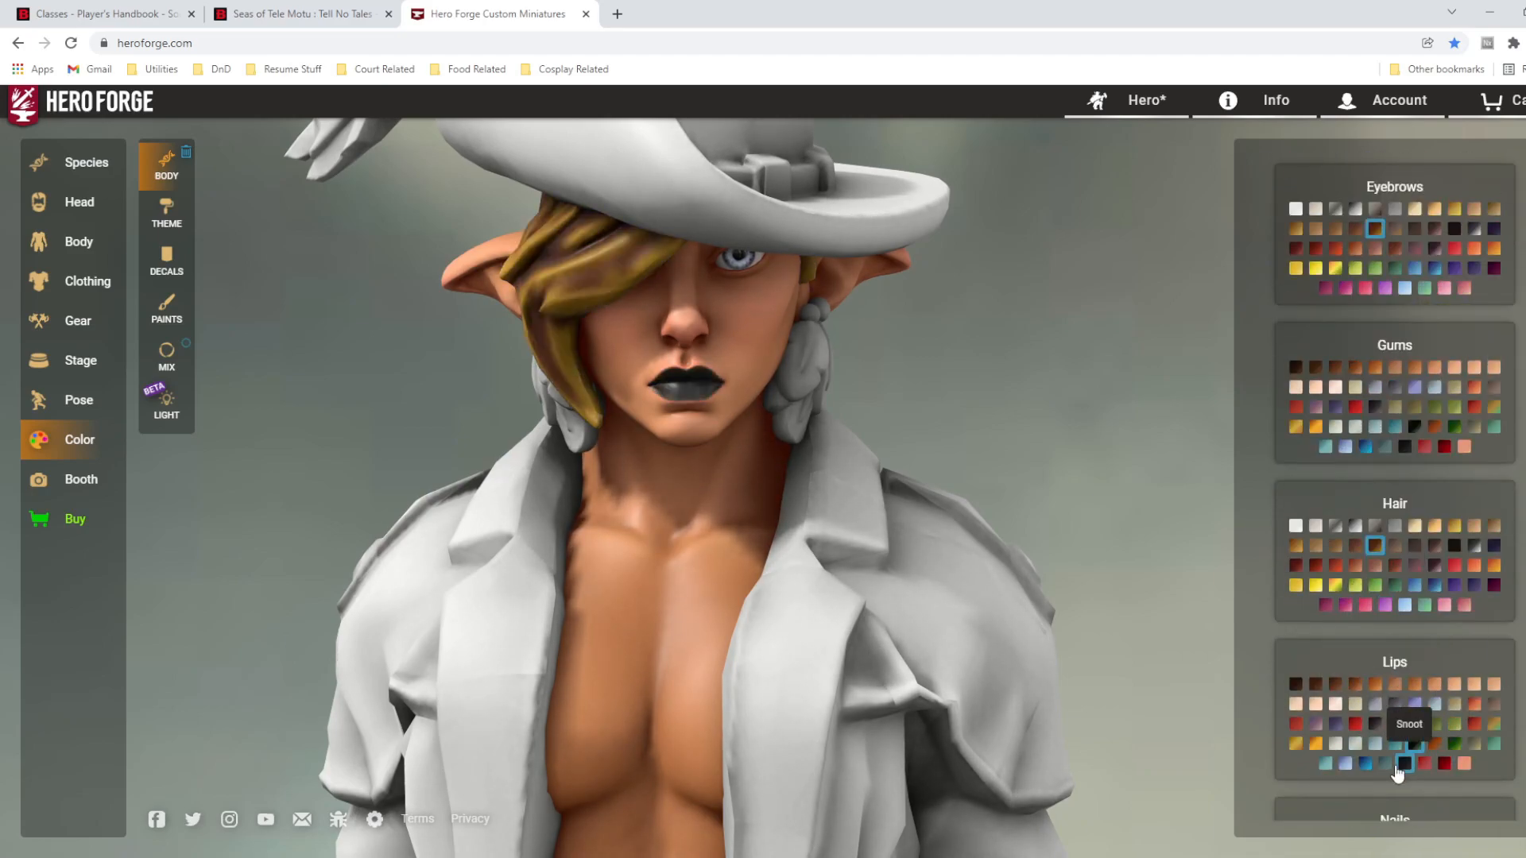
scroll(1396, 421, up, 2)
drag(926, 509, 890, 365)
scroll(1491, 445, up, 2)
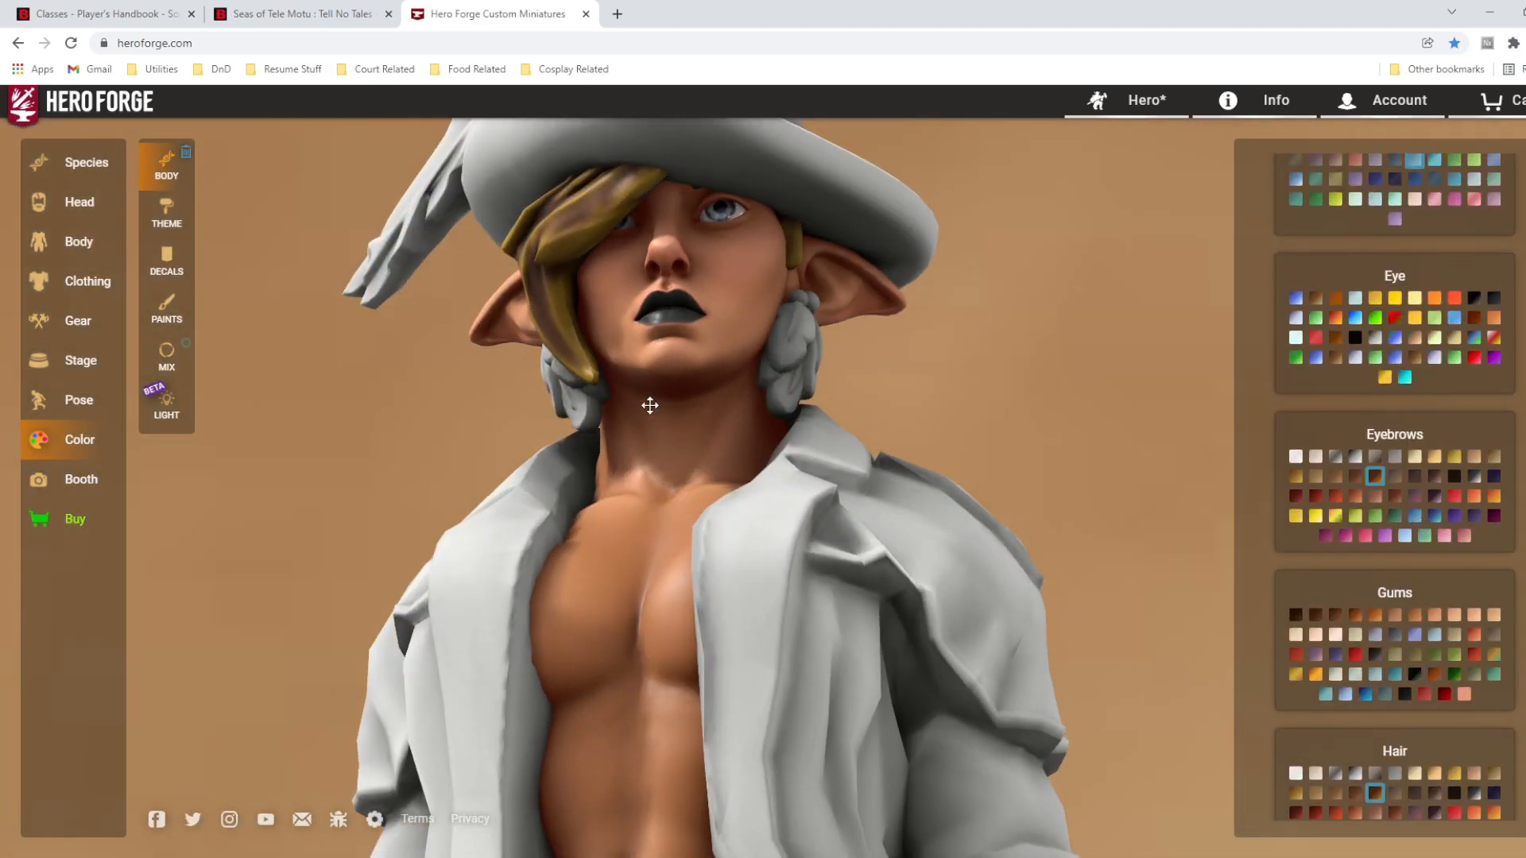
drag(647, 402, 658, 432)
scroll(1467, 433, up, 3)
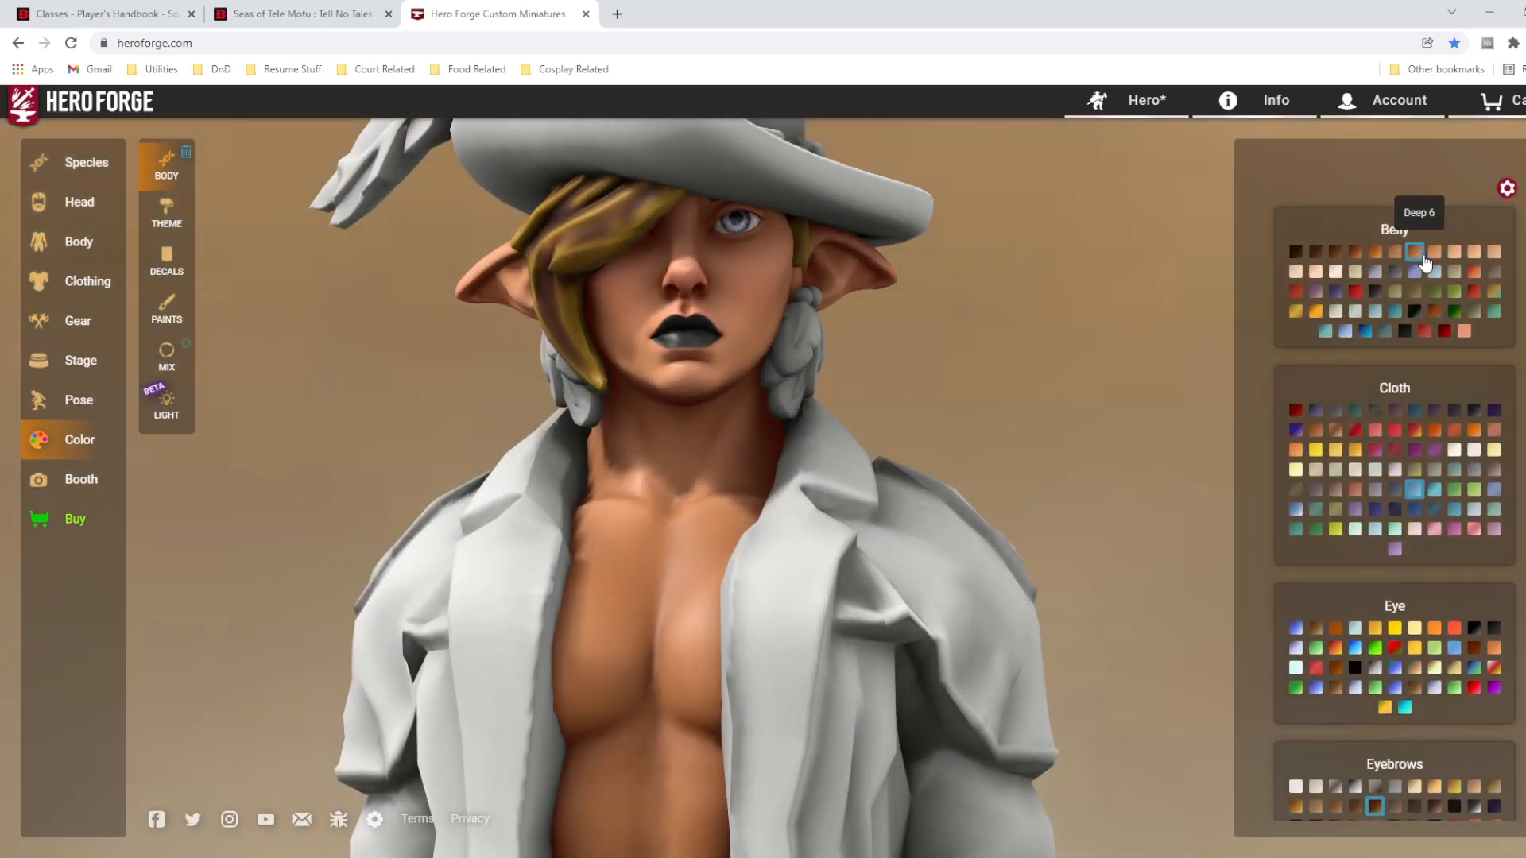
- Darken the hero's complexion by setting Belly, Skin, Skin 2 and Throat to Deep 5
click(1435, 253)
drag(763, 556, 472, 608)
scroll(714, 748, down, 3)
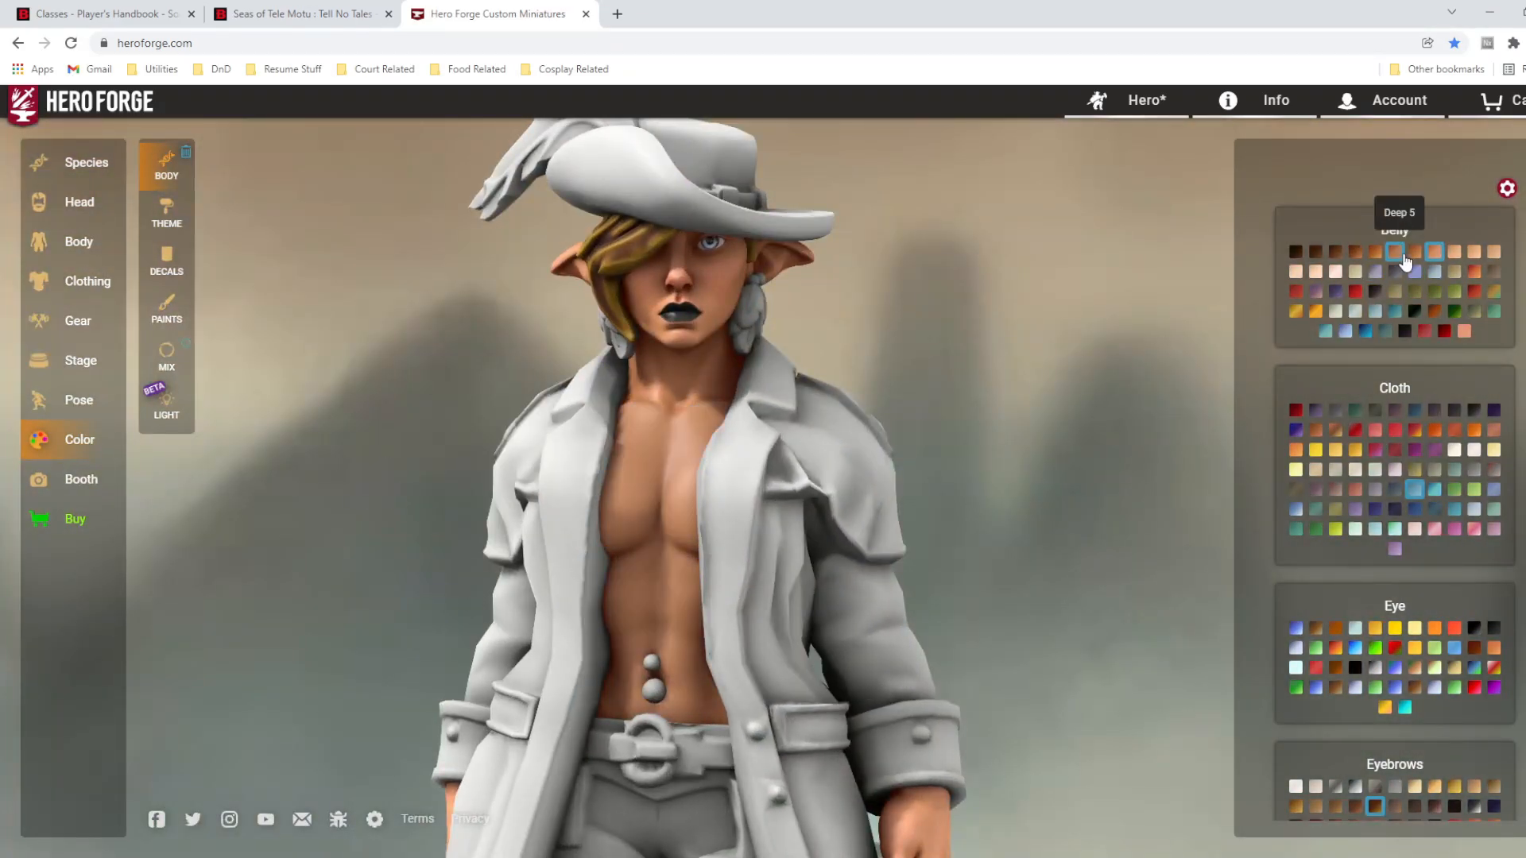
scroll(1396, 588, down, 10)
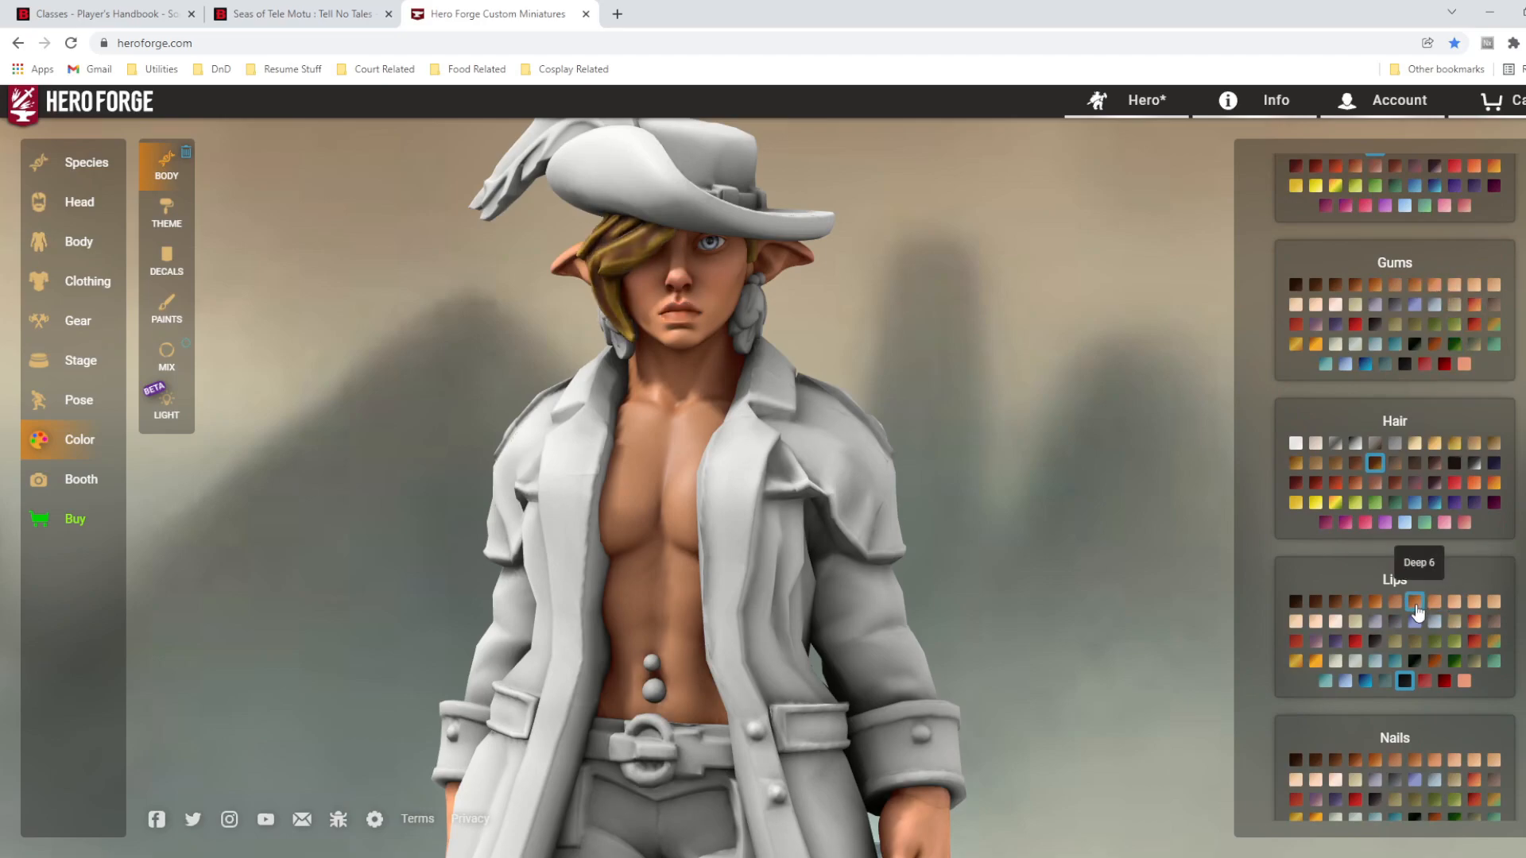
scroll(1403, 755, down, 5)
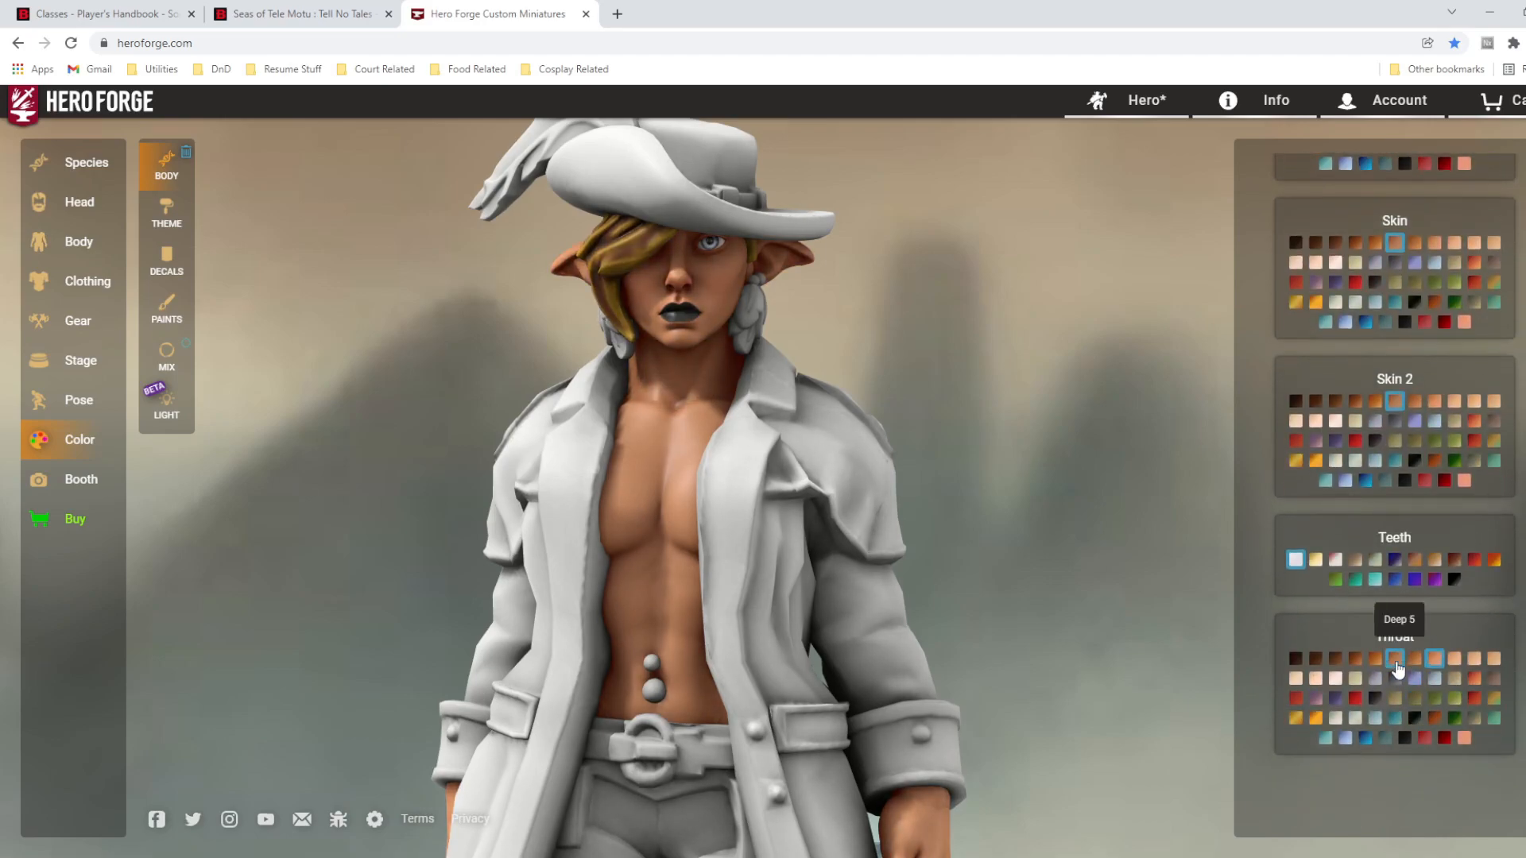
click(1396, 660)
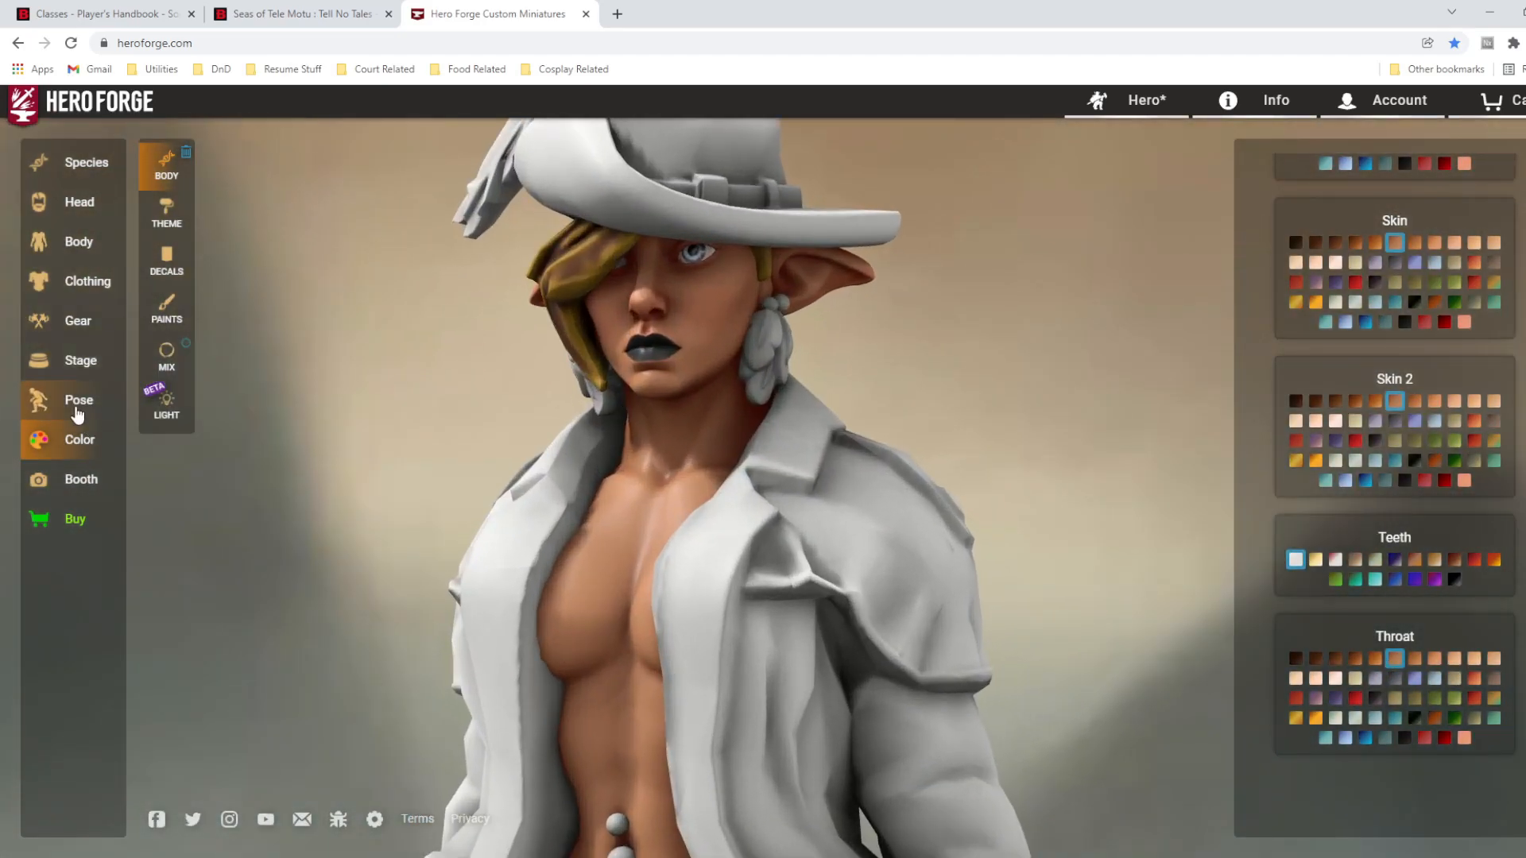
- Pose the head using its first joint, raising Twist noticeably and Bend and Tilt only slightly
click(77, 405)
click(166, 309)
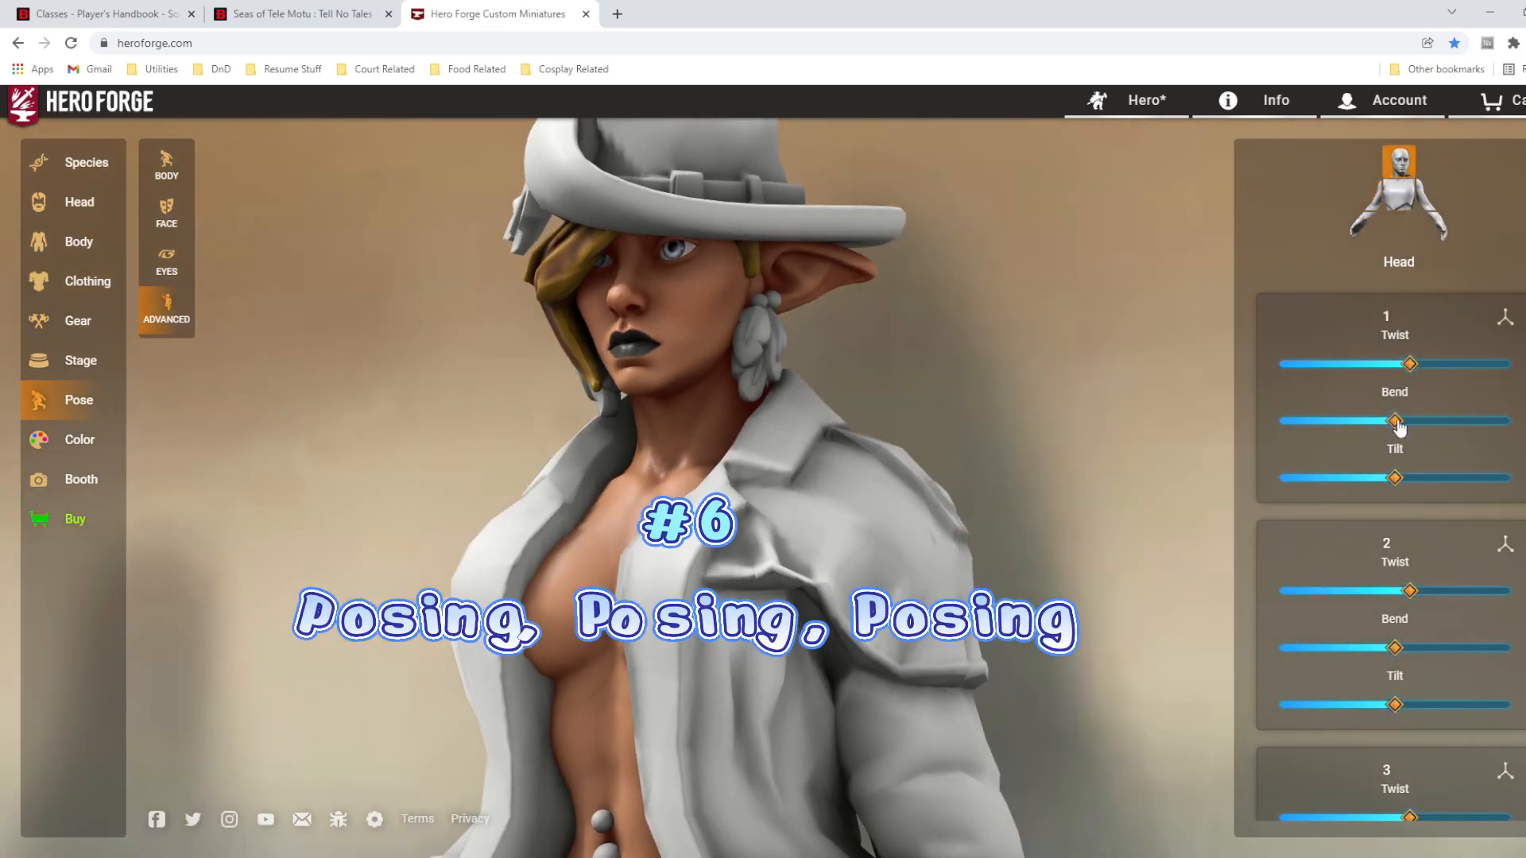
drag(1410, 363, 1448, 363)
drag(1395, 420, 1413, 420)
drag(1395, 478, 1429, 478)
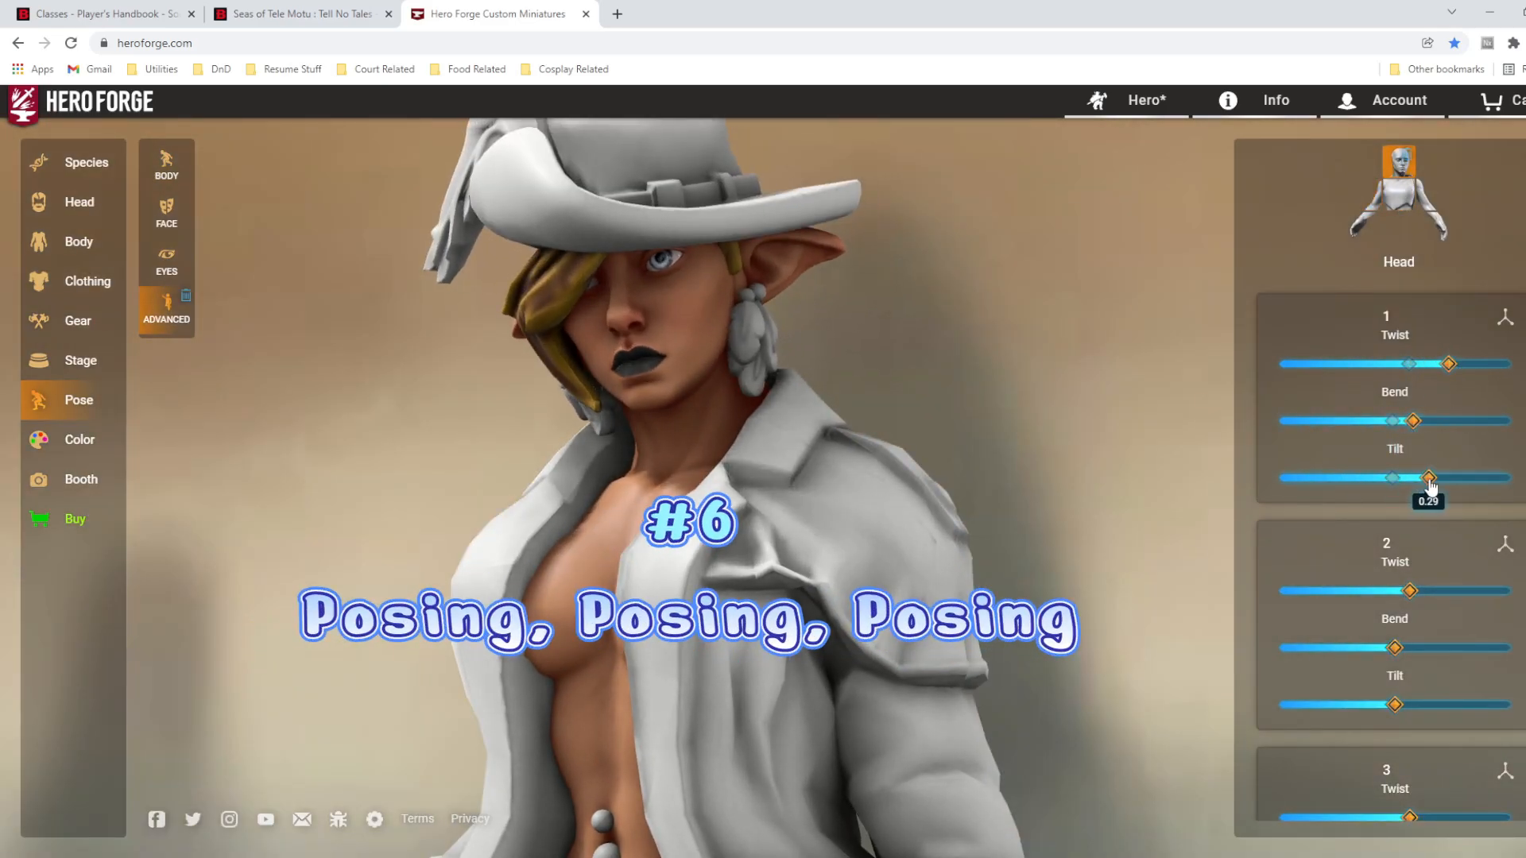
drag(1413, 421, 1402, 421)
drag(1430, 479, 1403, 479)
- Shift the hero's gaze by raising Look Horizontal slightly and Look Vertical to about 0.64
click(168, 262)
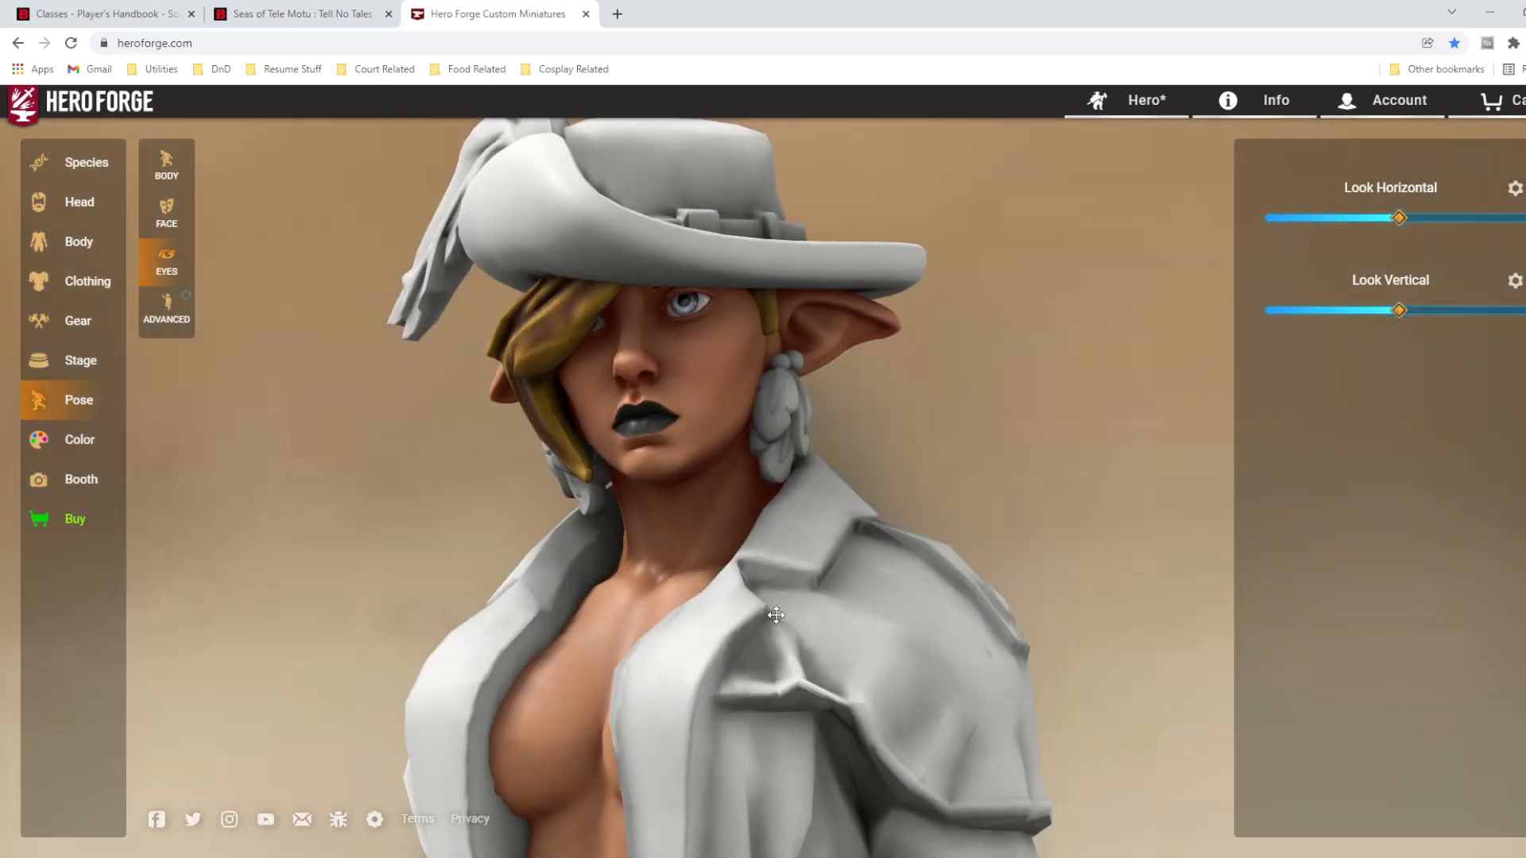
drag(1397, 310, 1426, 311)
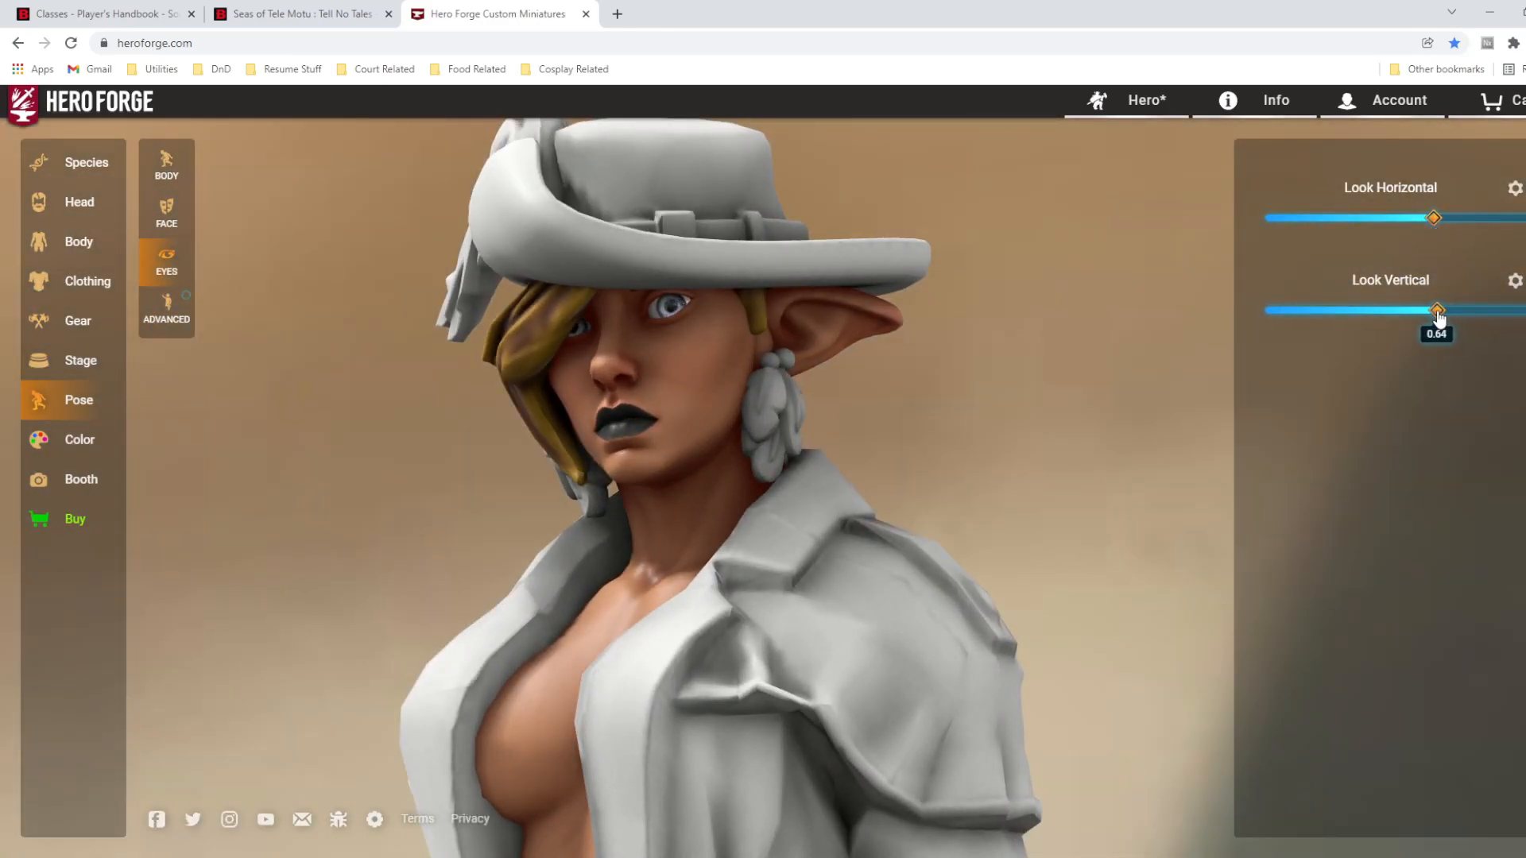
drag(861, 604, 1005, 601)
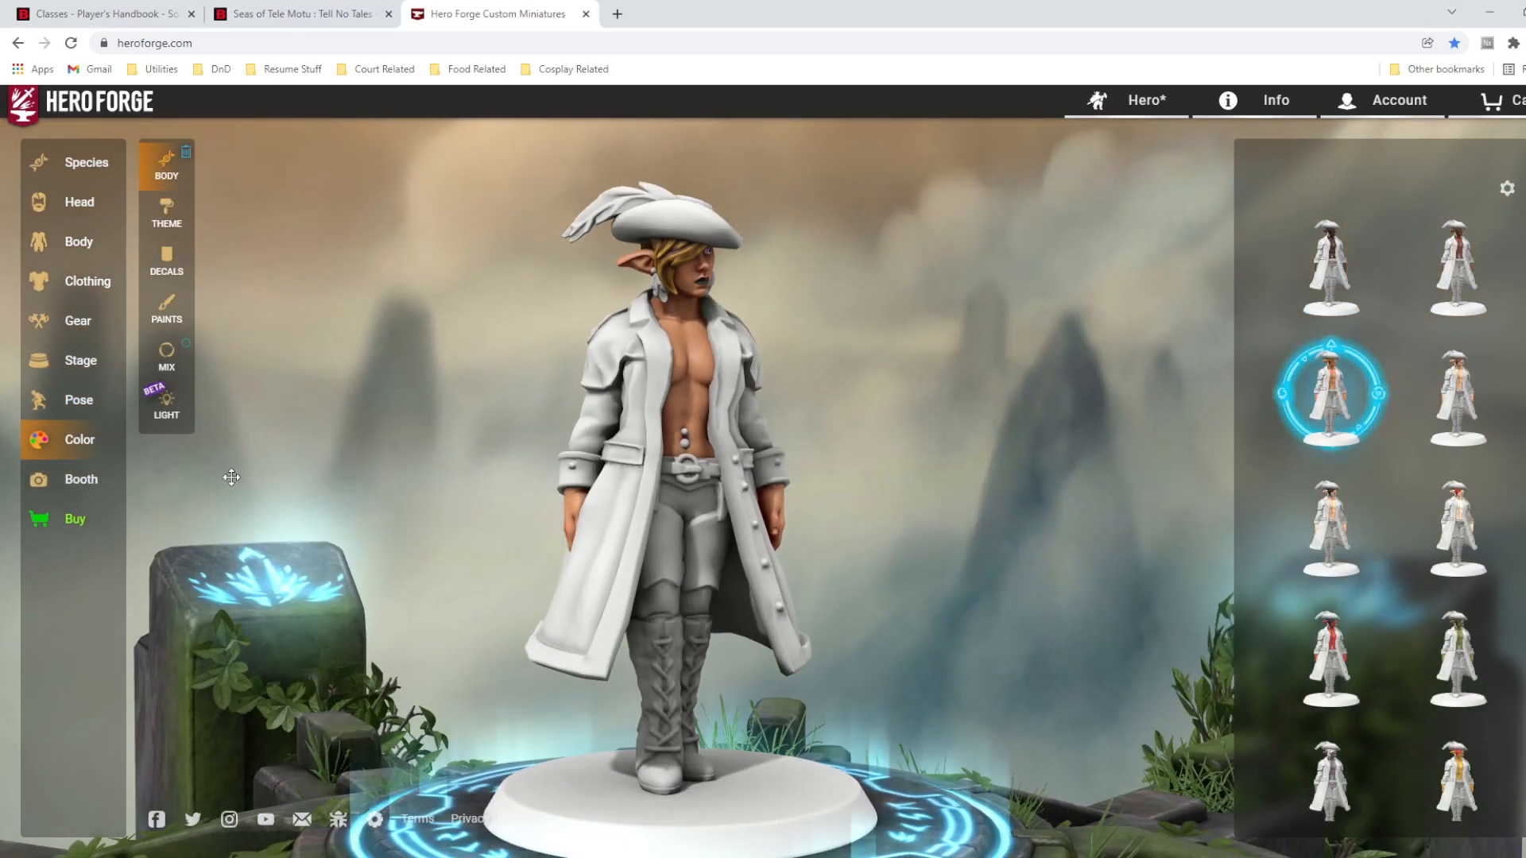
- Change the hero's eye color to brown in the individual body colors
click(1507, 189)
scroll(713, 464, up, 5)
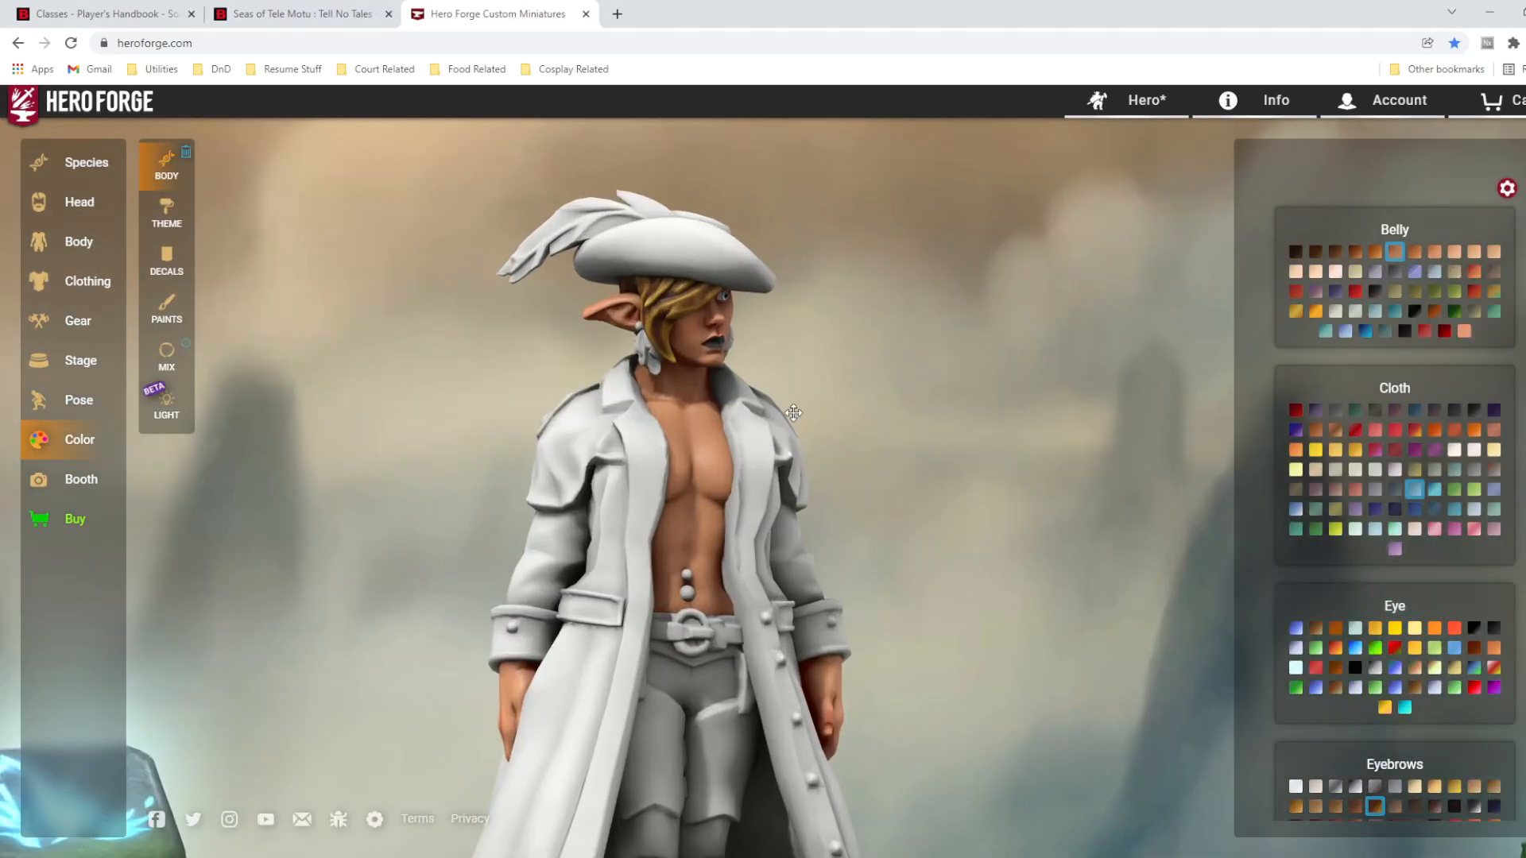
scroll(765, 294, up, 3)
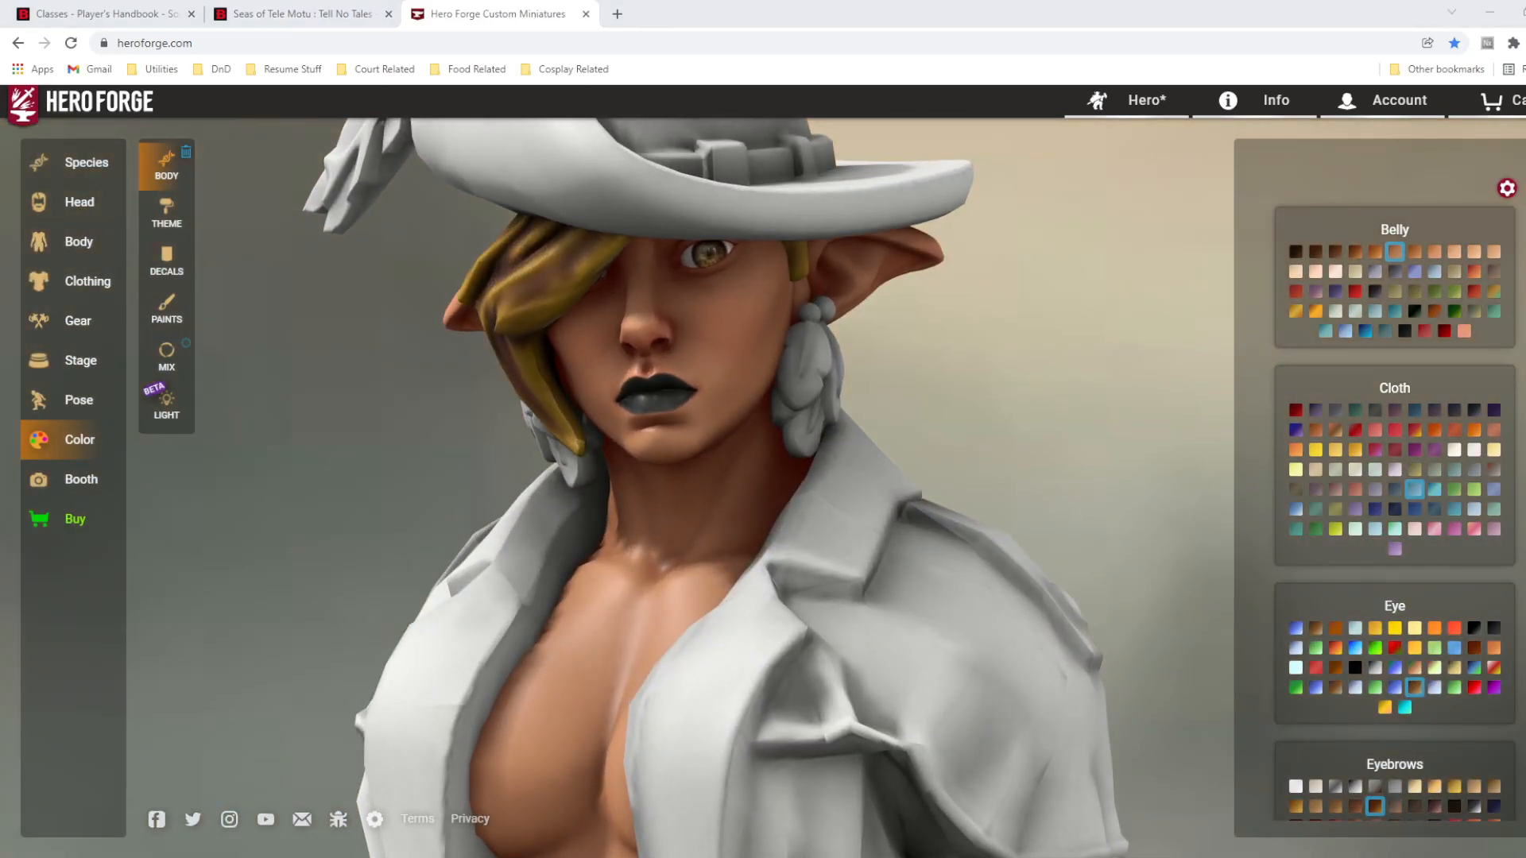
mouse_move(775, 417)
mouse_down()
mouse_move(749, 398)
mouse_move(765, 426)
mouse_up()
scroll(764, 426, down, 5)
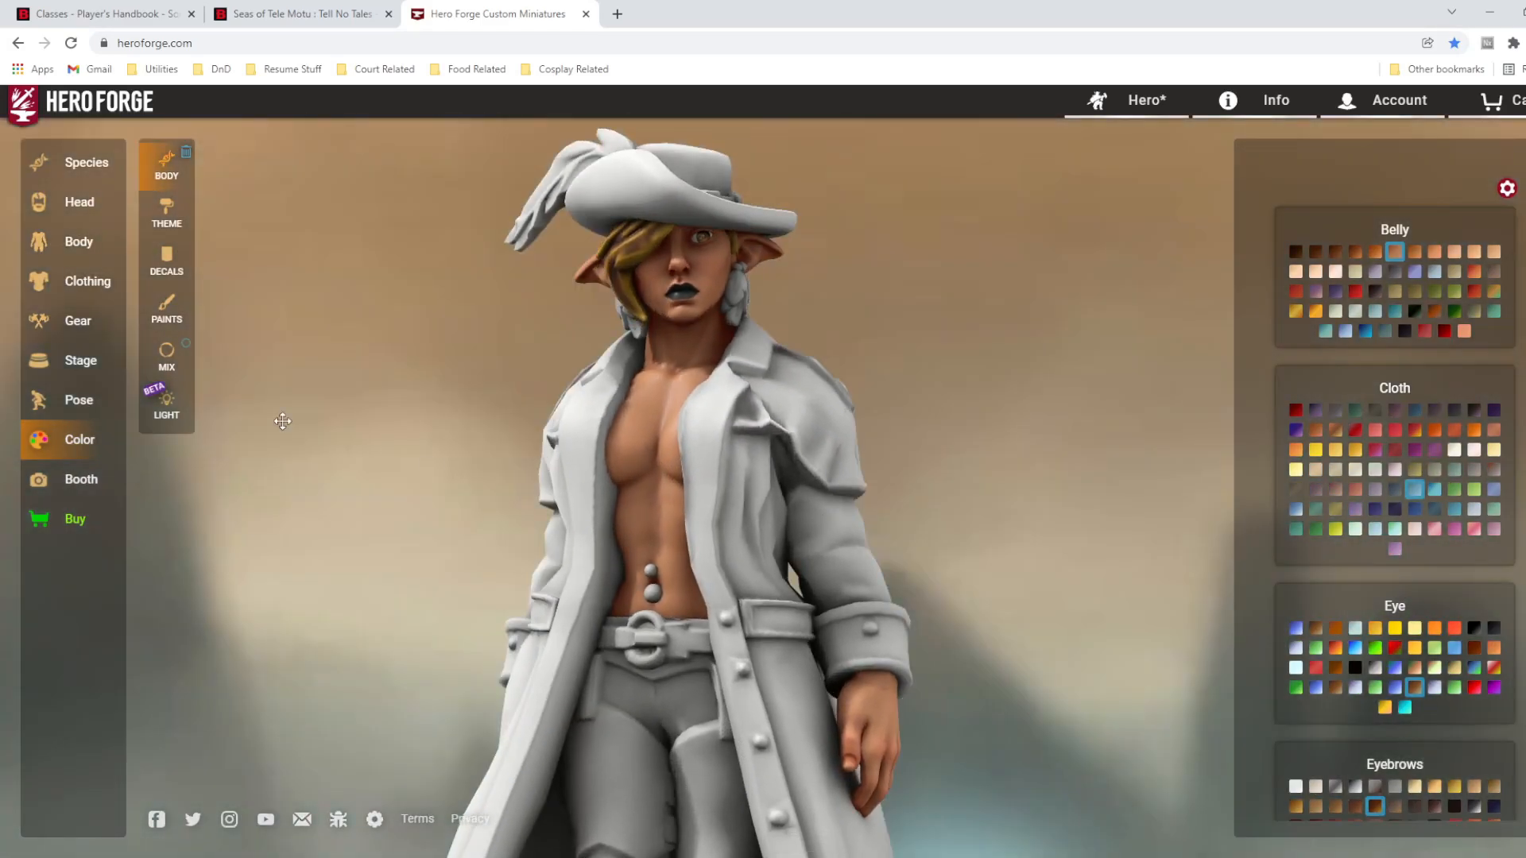
- Give the hero's face a faint expression with small amounts of Smile and Confused
click(79, 399)
click(167, 213)
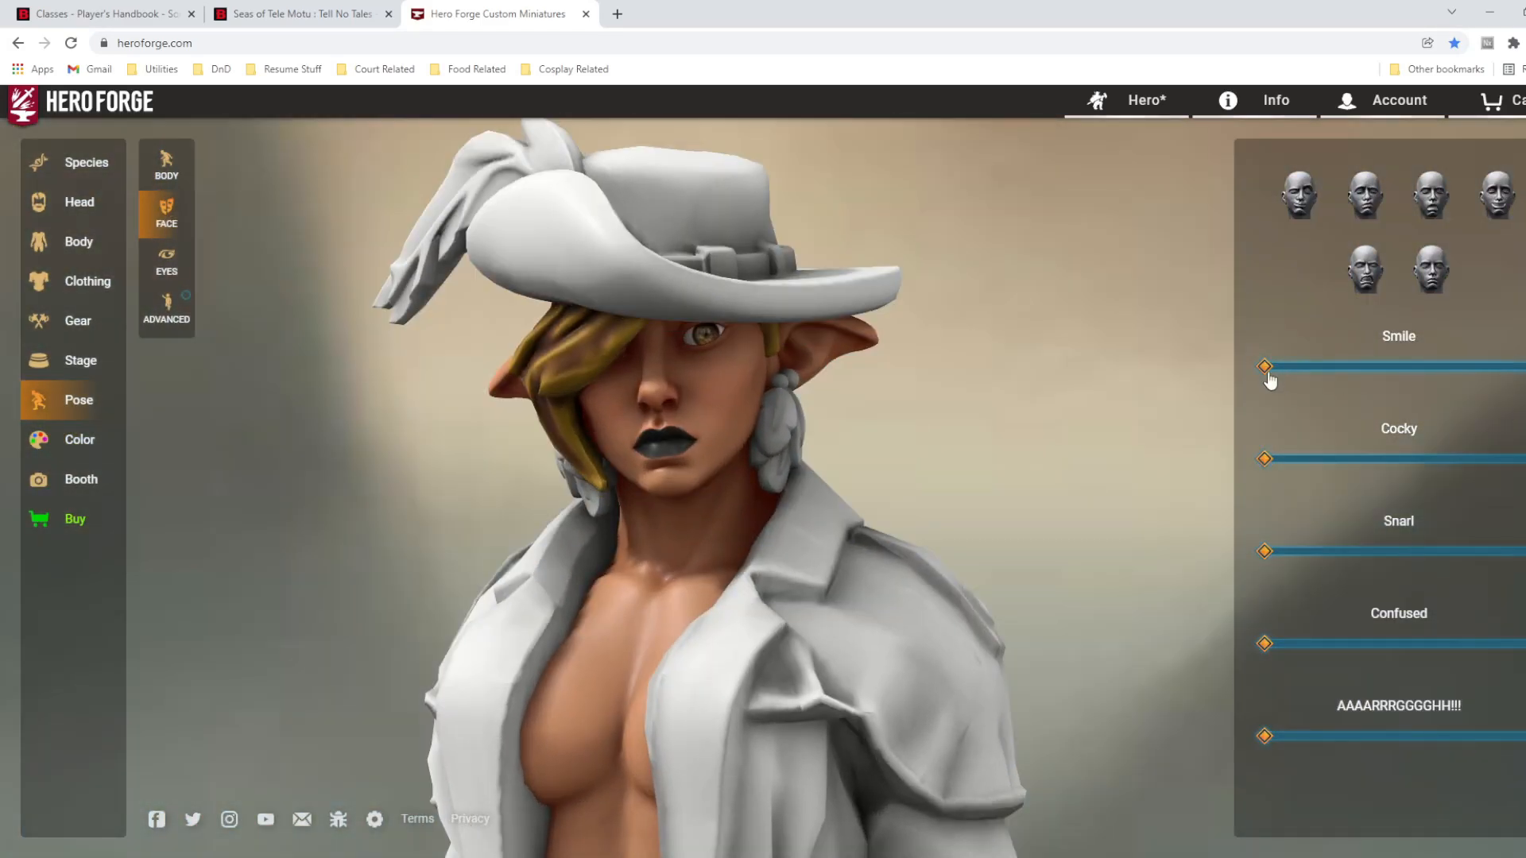
drag(881, 580, 864, 630)
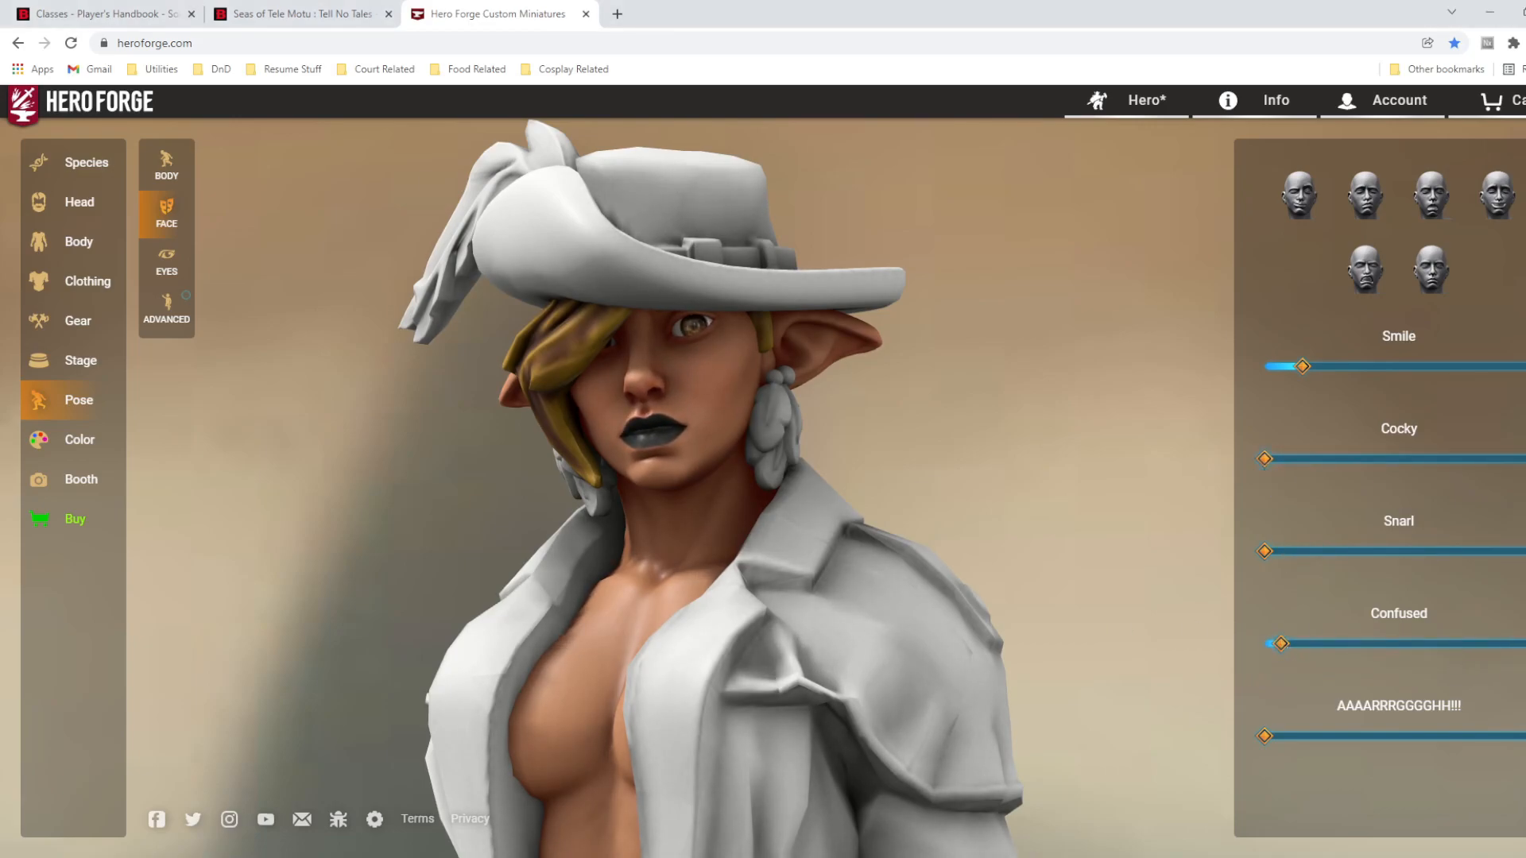
scroll(682, 523, up, 5)
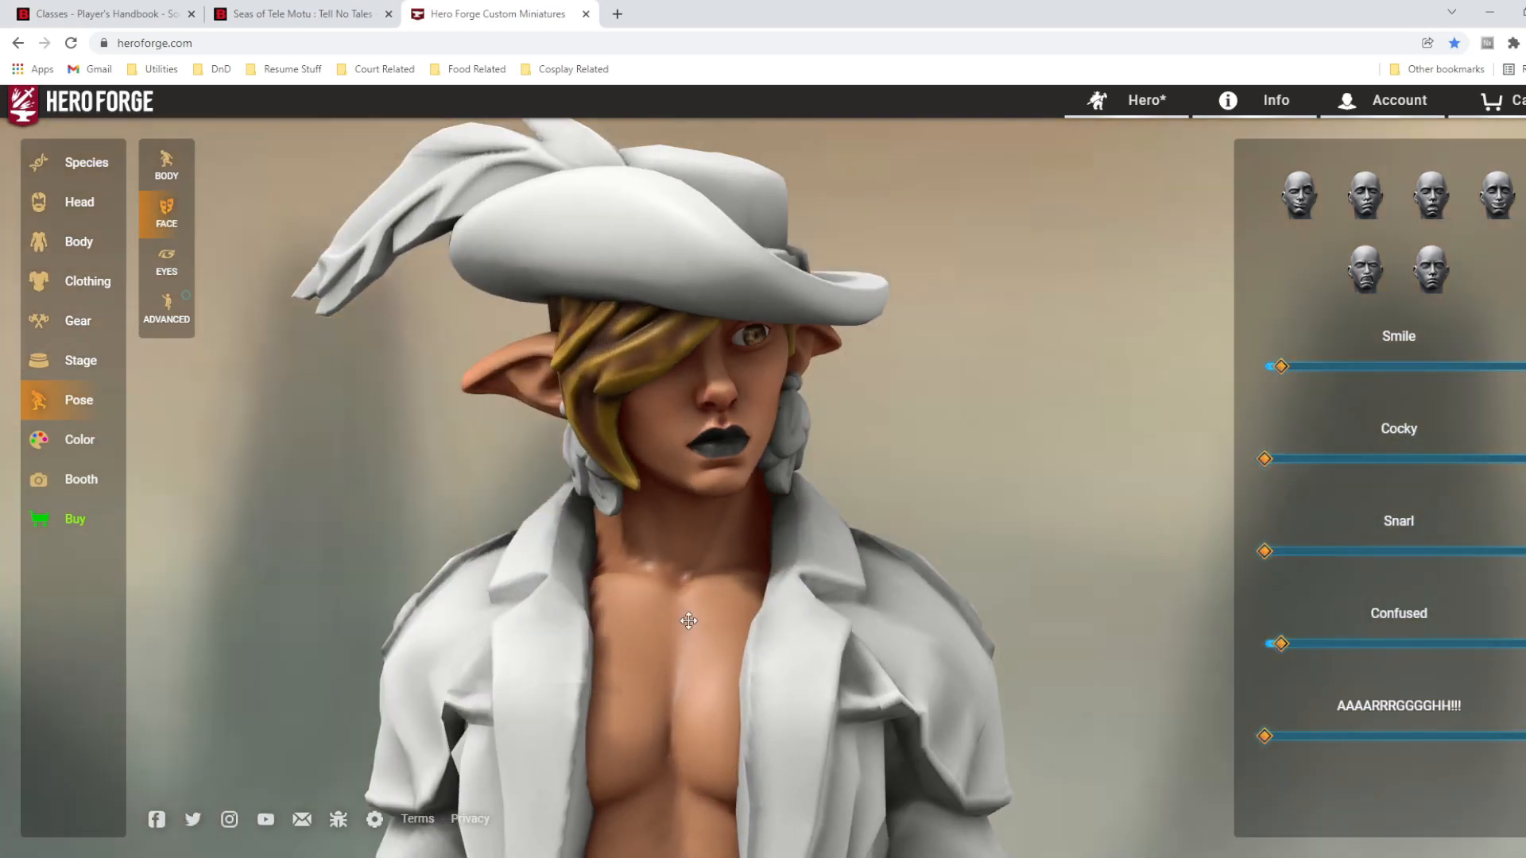
scroll(682, 523, down, 2)
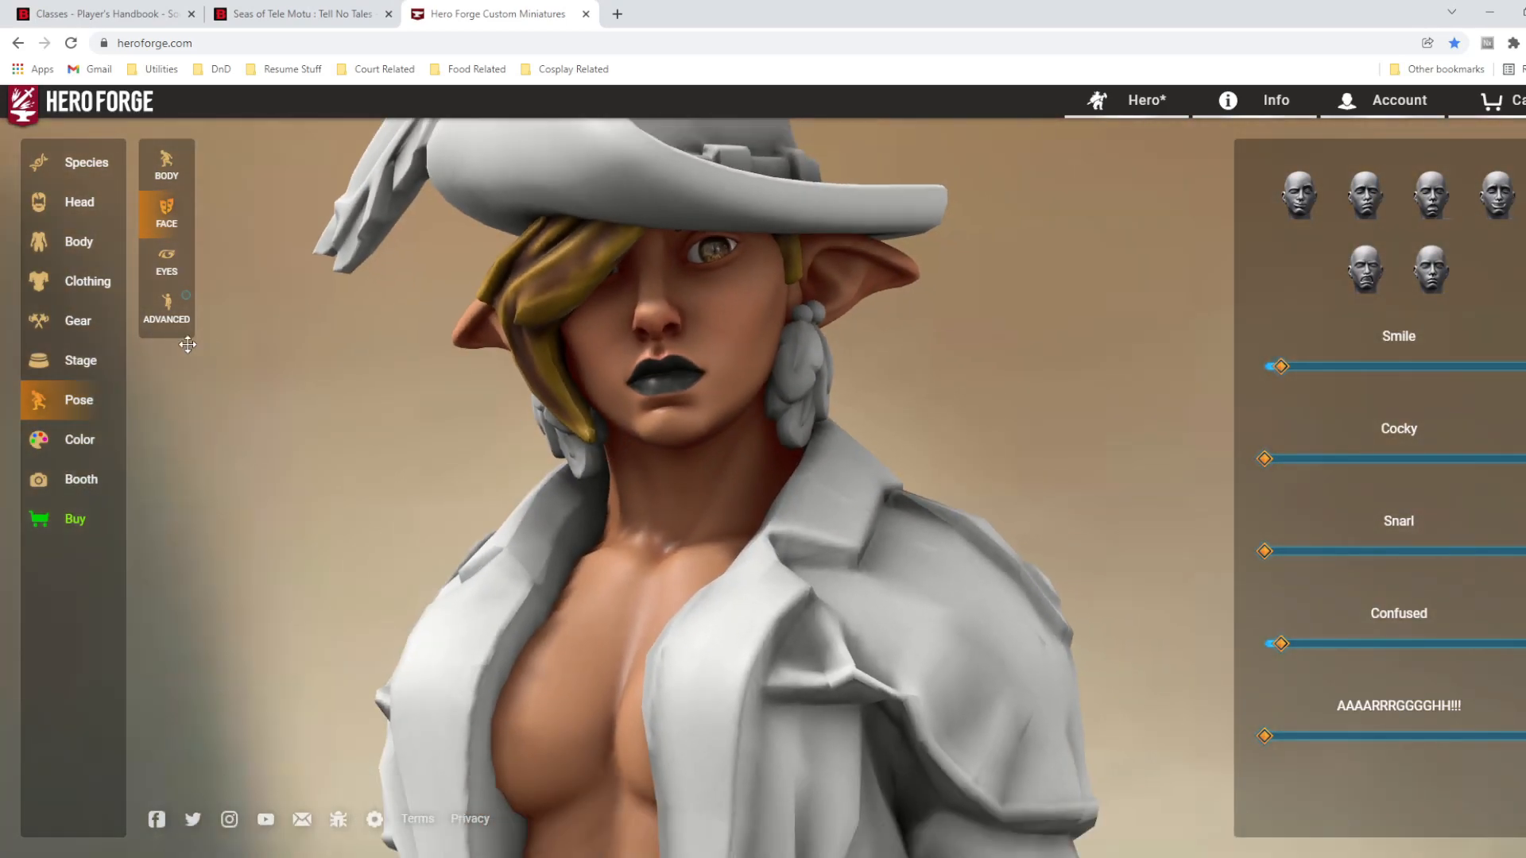
- Add a long-barreled rifle from the Rifle back items so its stock rises behind the hero's left shoulder
click(73, 328)
click(189, 270)
click(170, 322)
click(1506, 195)
scroll(1458, 593, down, 5)
click(1355, 636)
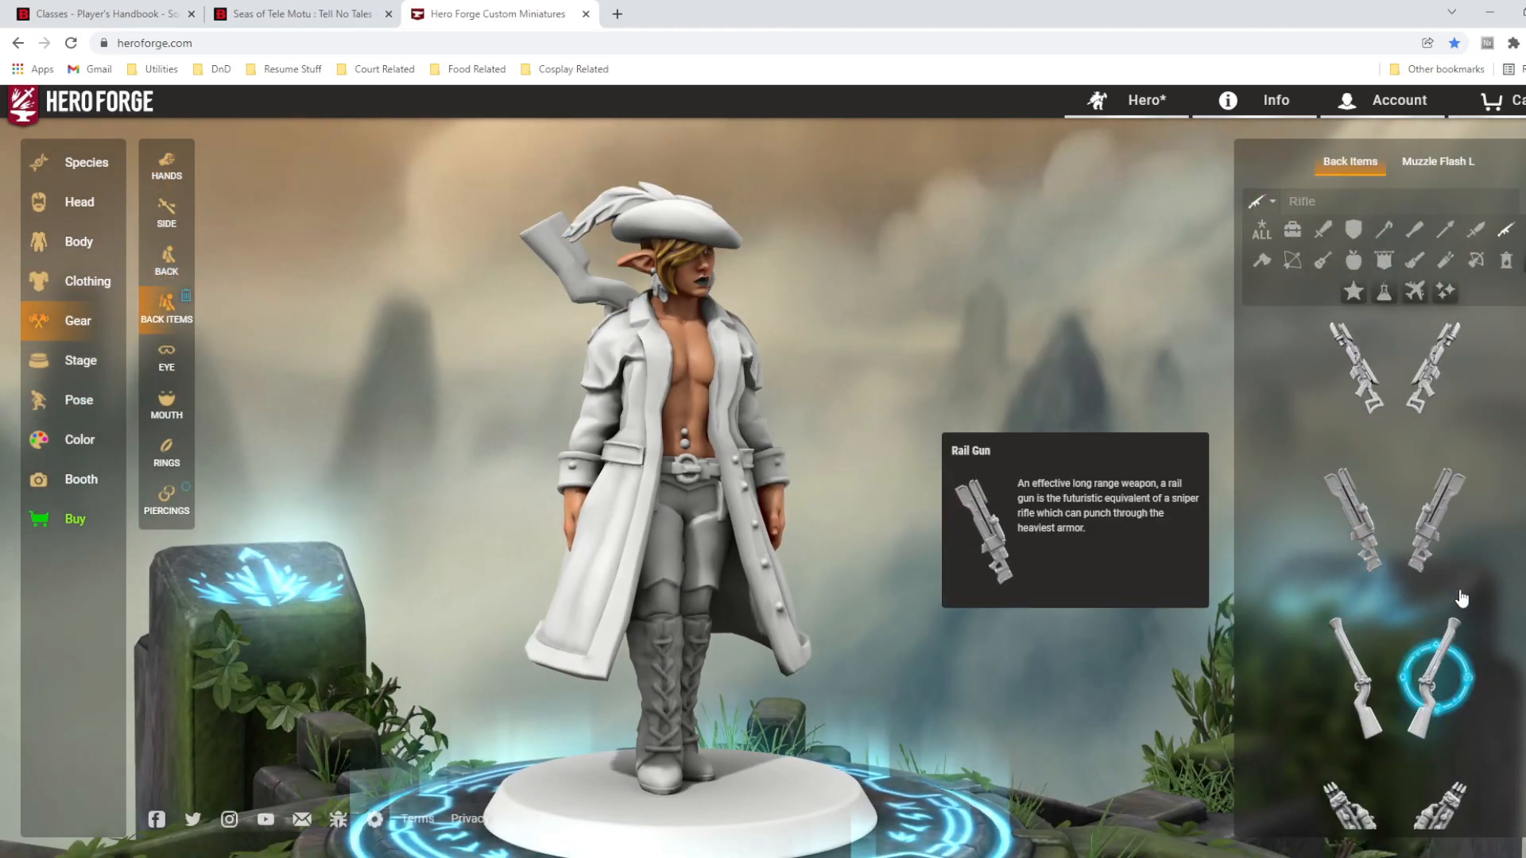
scroll(697, 531, up, 5)
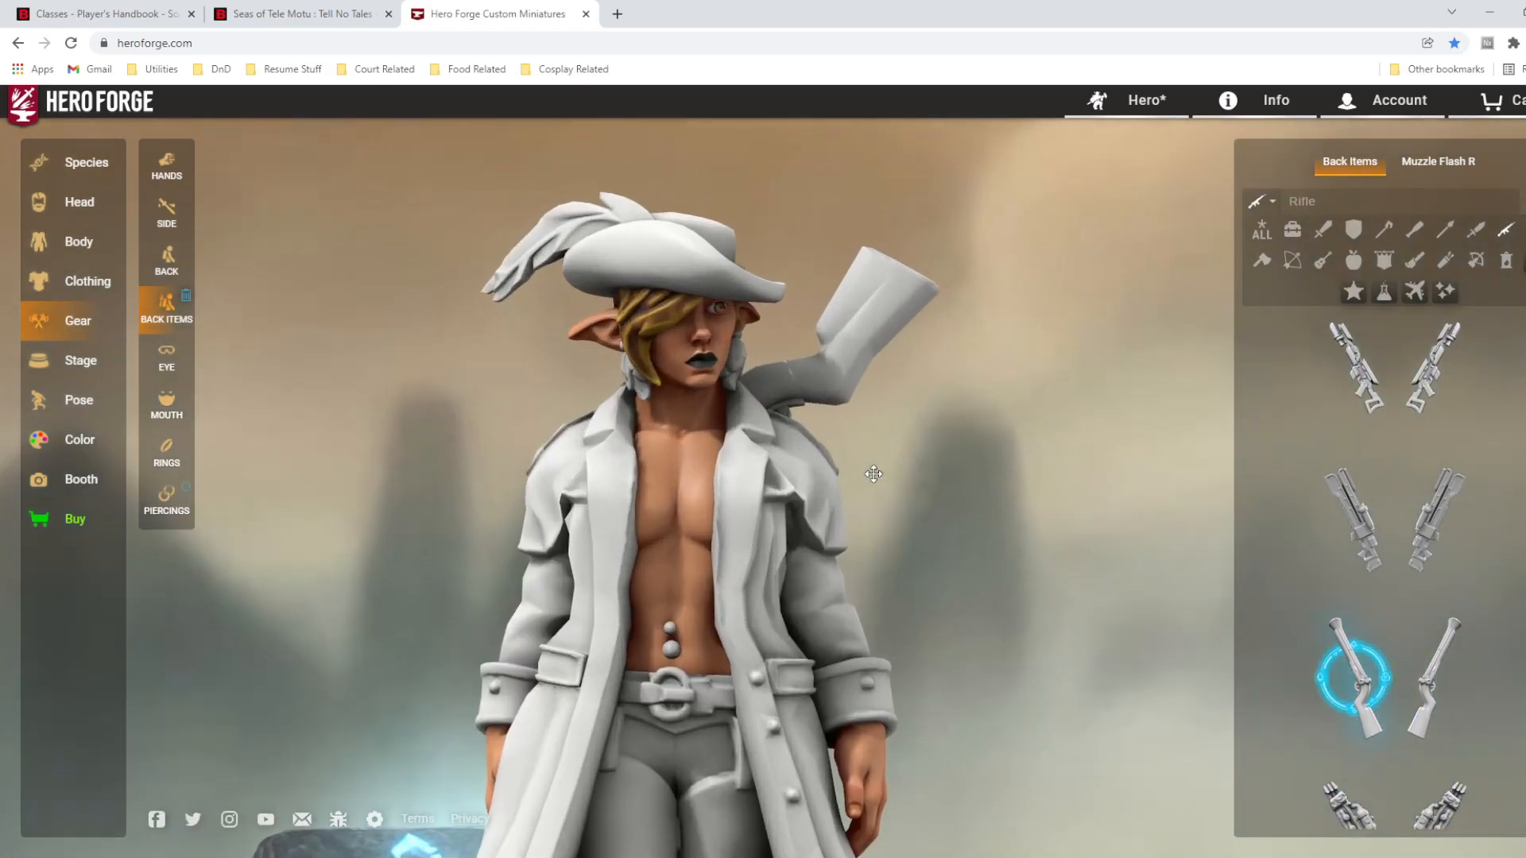
drag(872, 470, 381, 515)
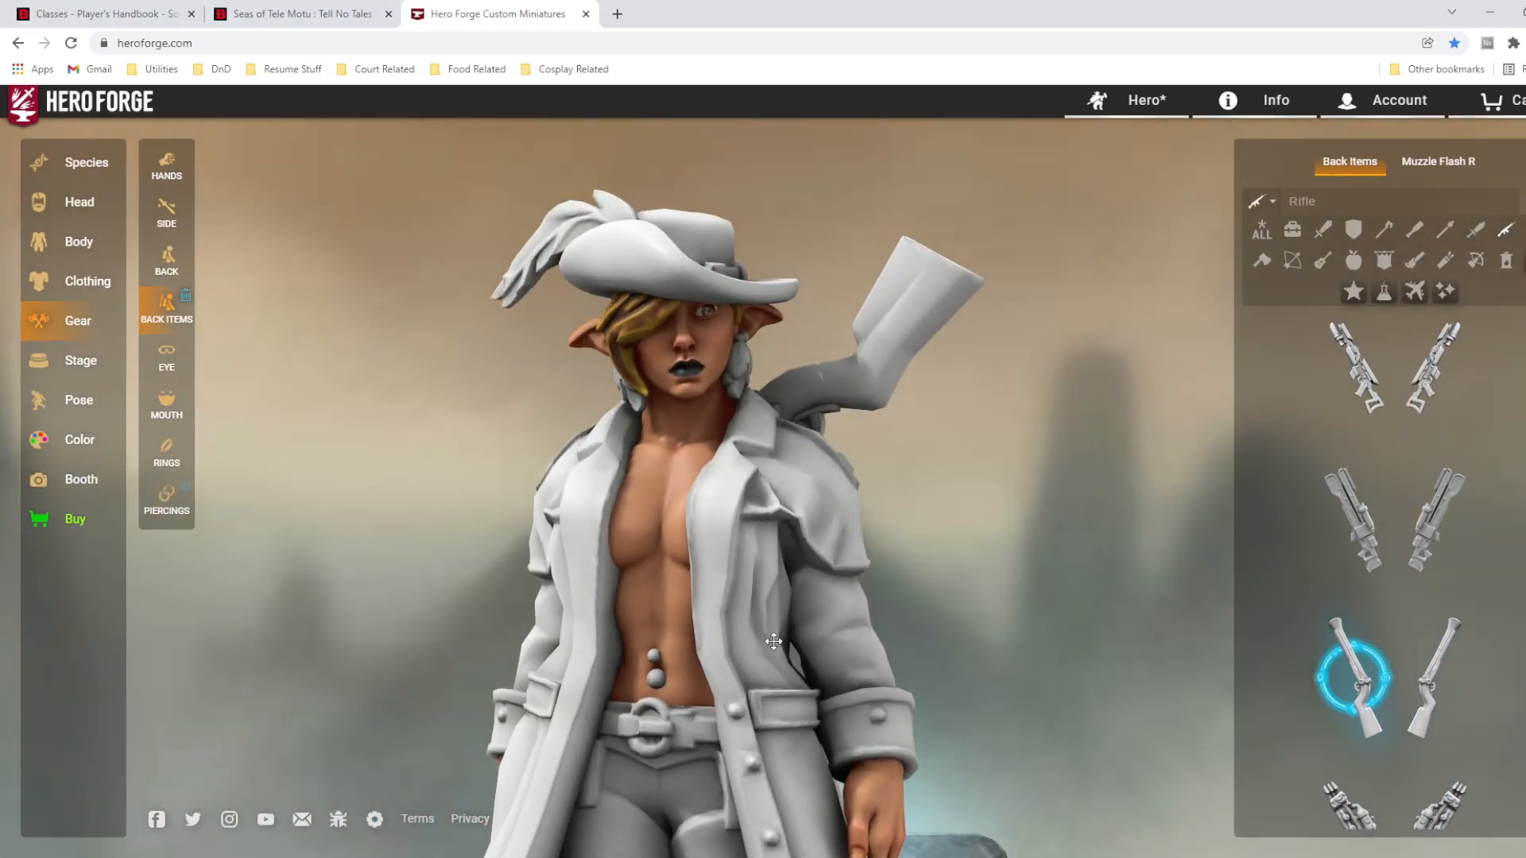
- Equip the hero's left hand with the brass knuckles from the Miscellaneous hand items
click(167, 165)
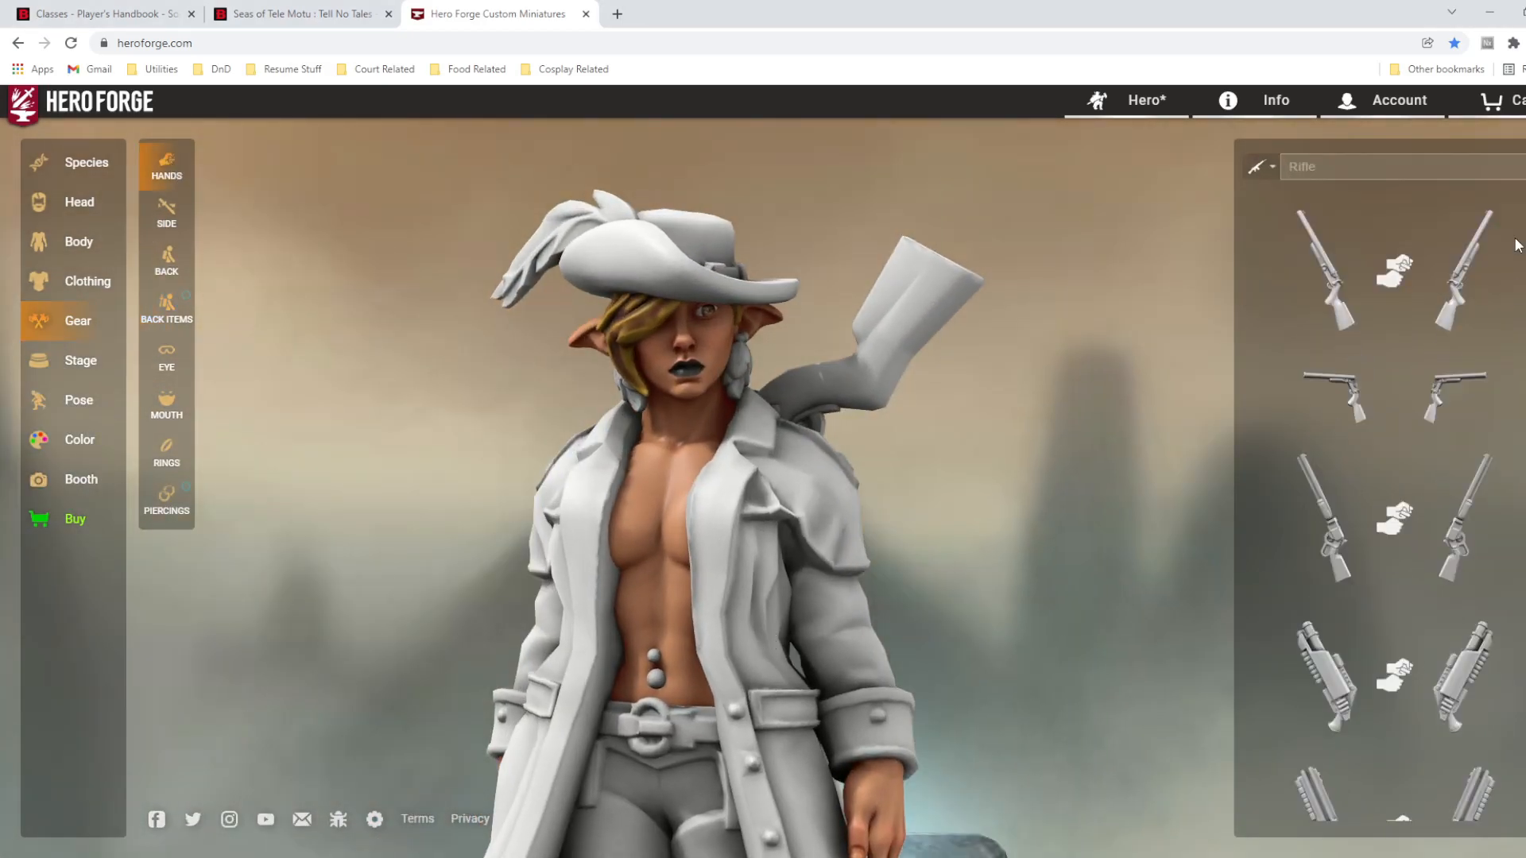
click(1300, 197)
click(1469, 803)
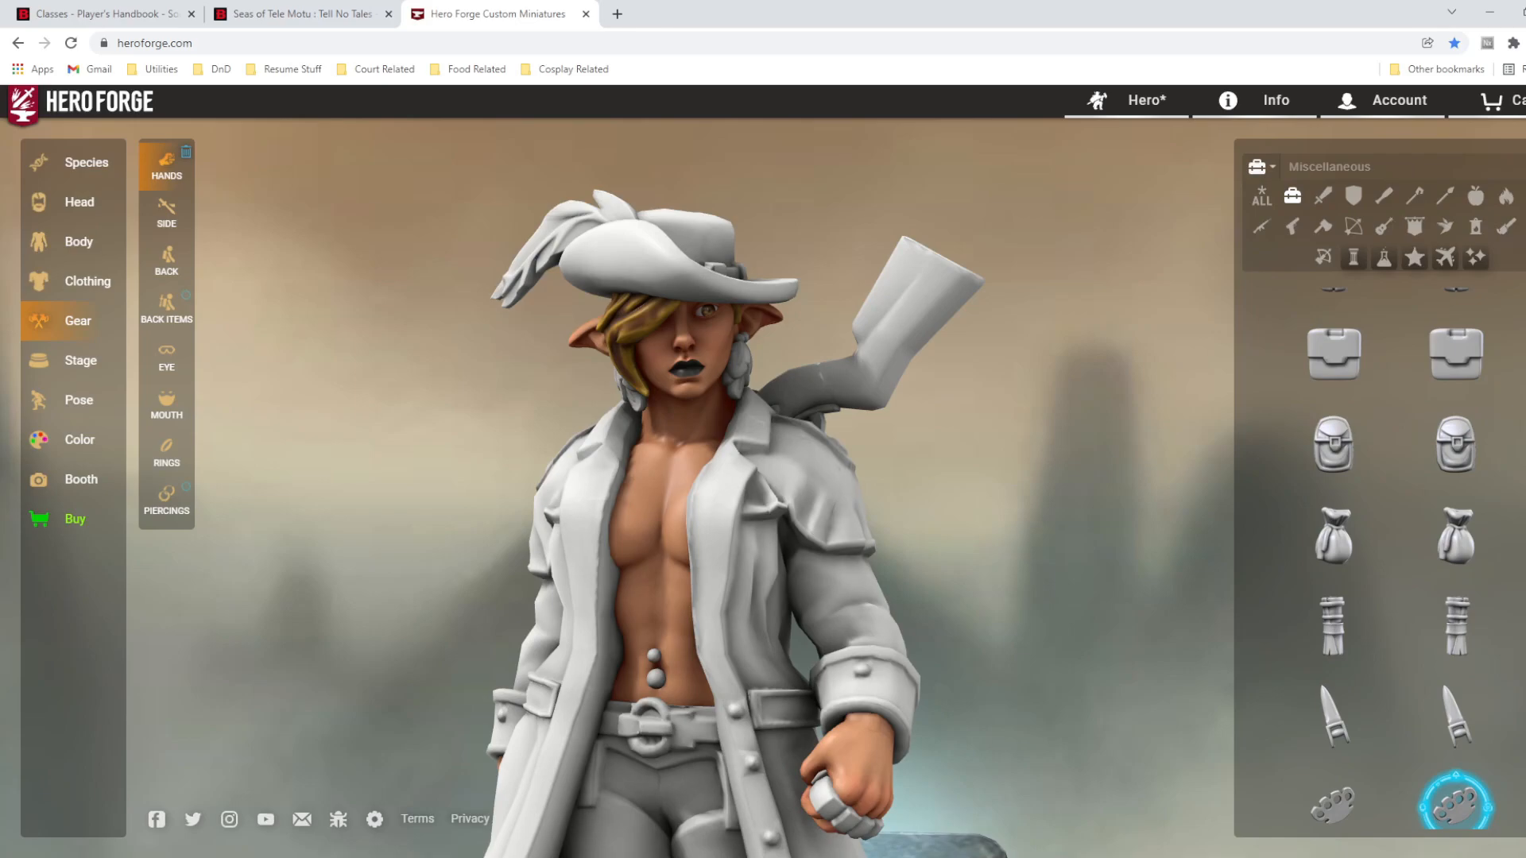
- Try the arm blade and the tied sack in the hero's right hand, removing each one
click(1335, 723)
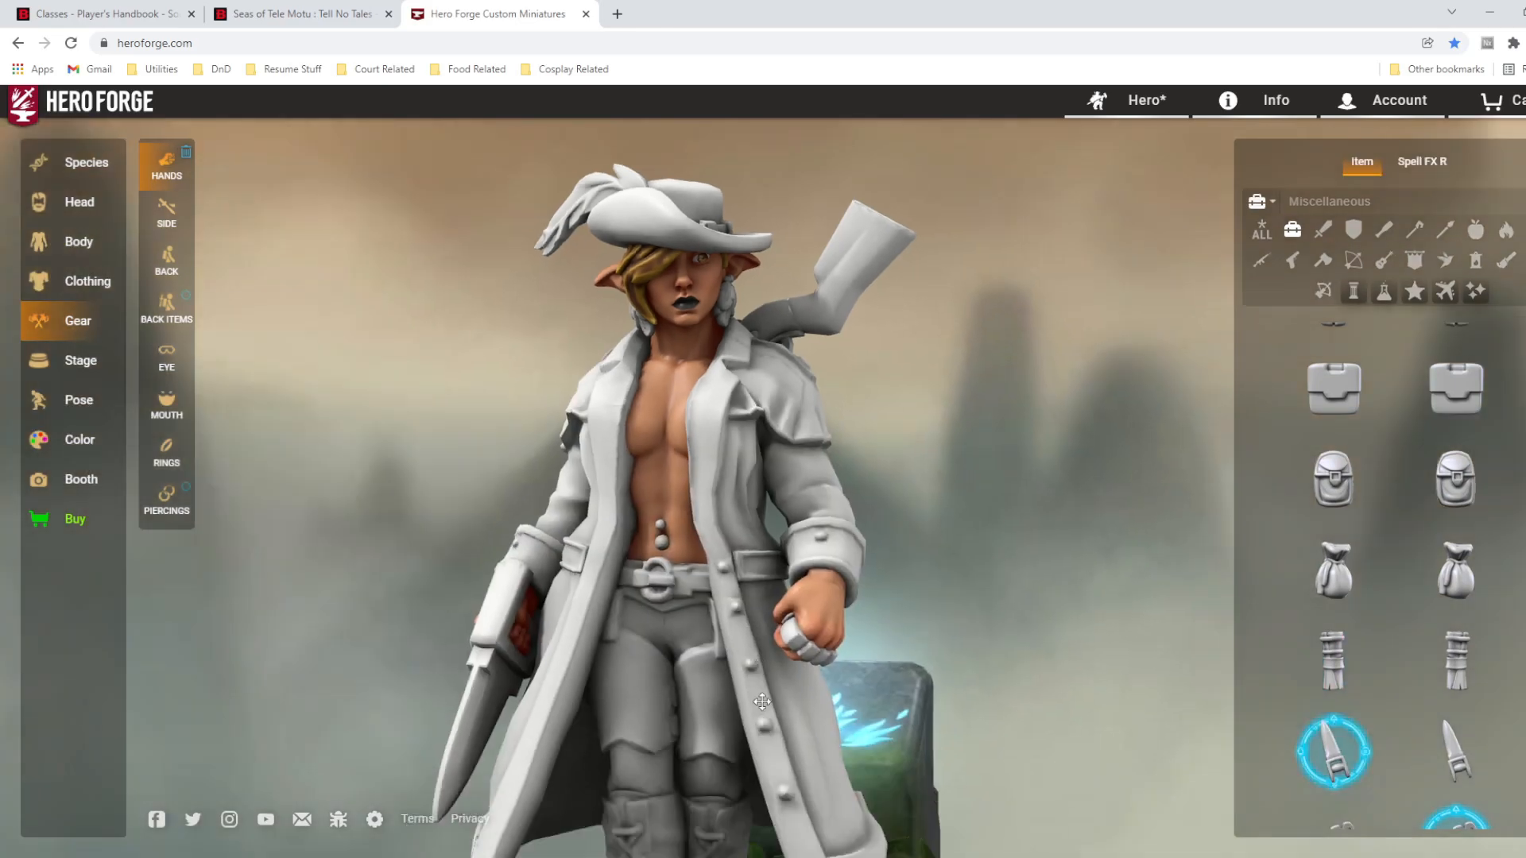
click(1351, 729)
click(1335, 534)
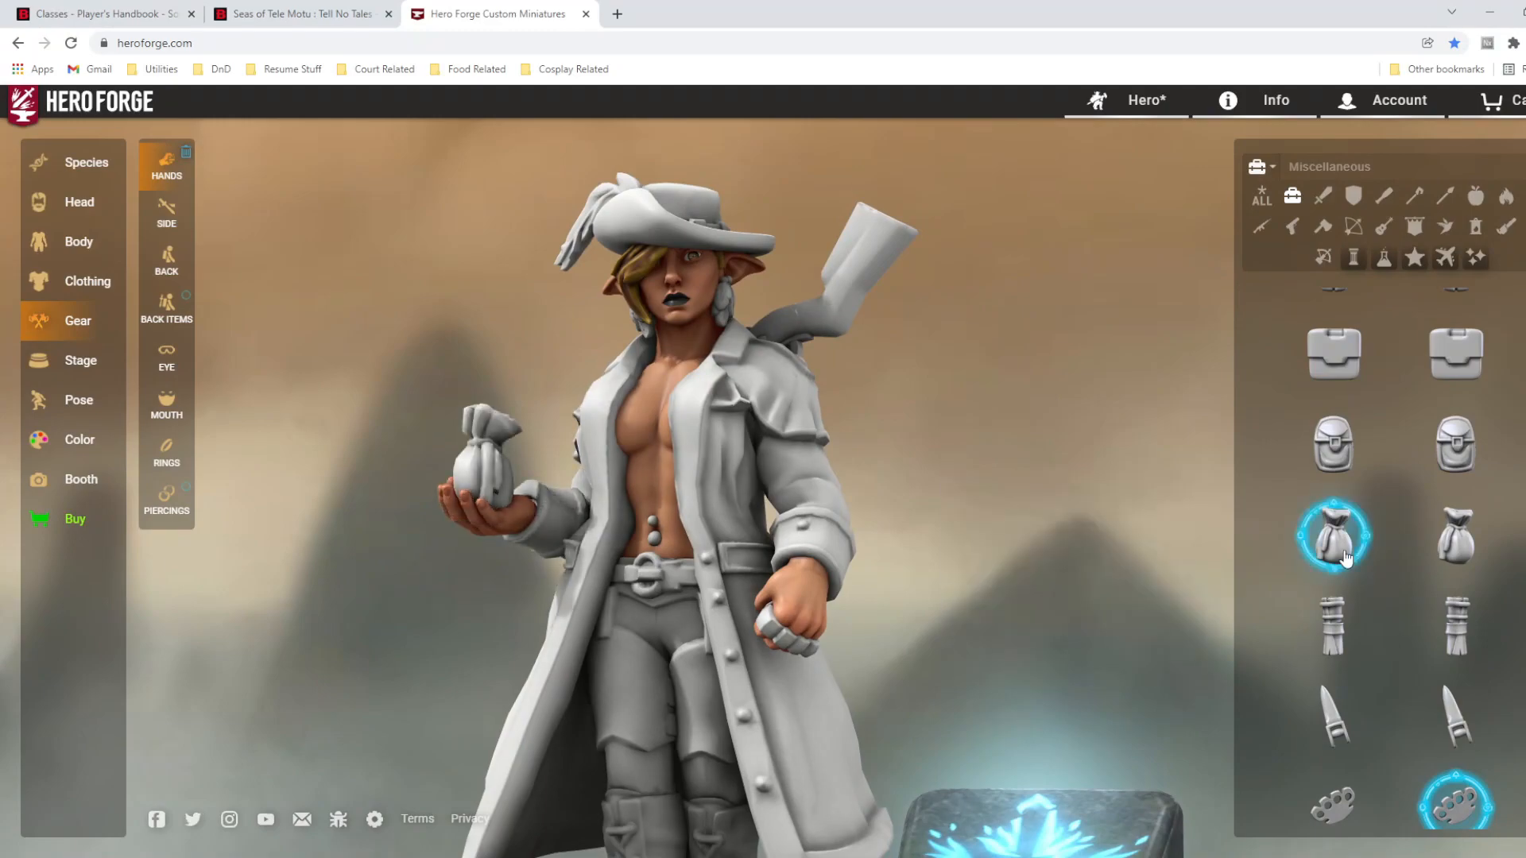
click(1336, 535)
scroll(1355, 350, up, 2)
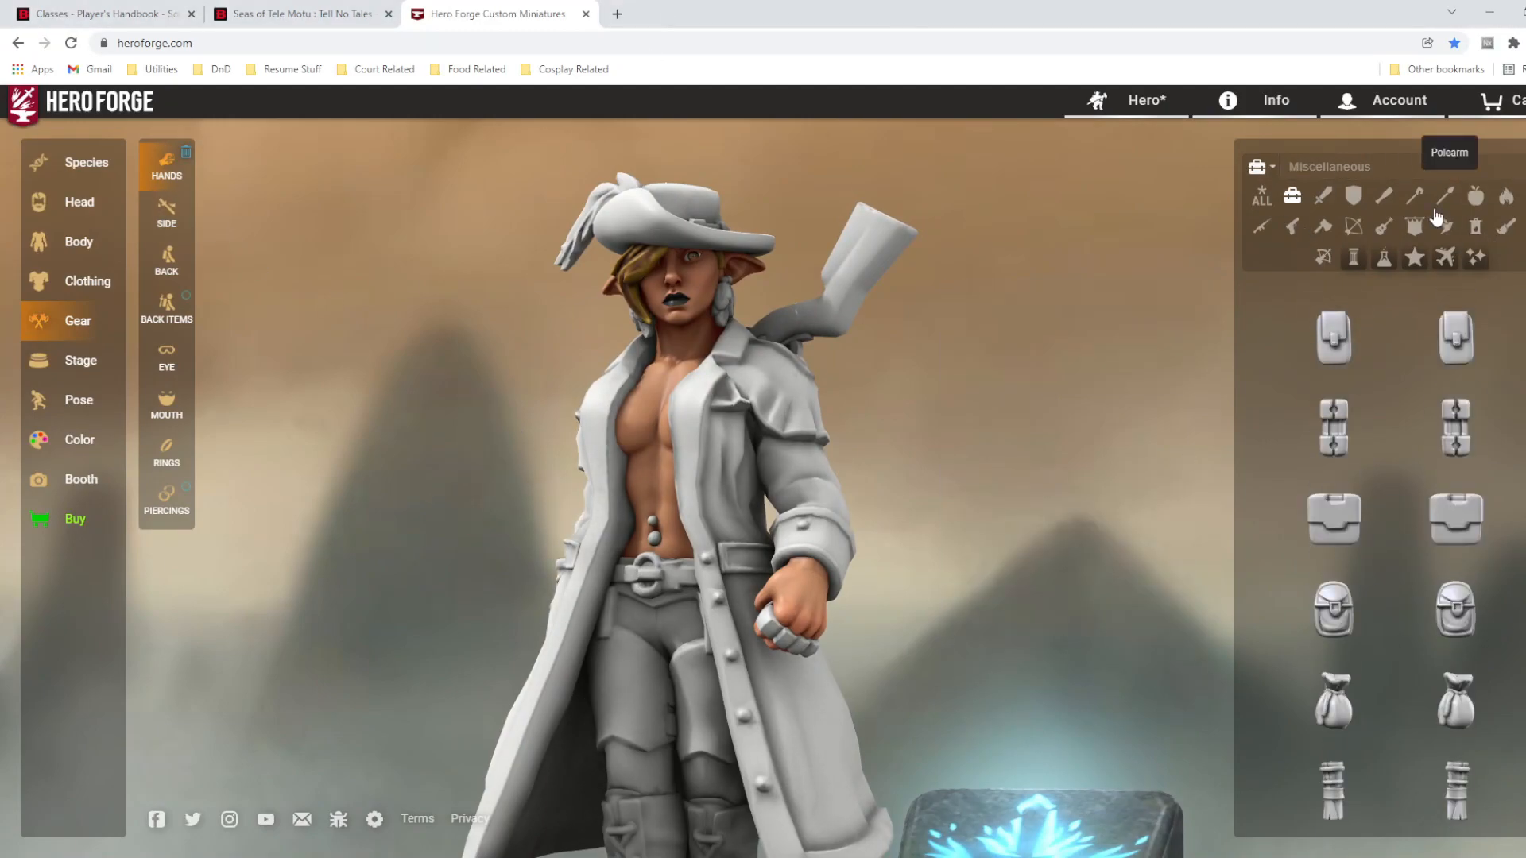
- Equip the hero's right hand with the twisted-handle ornate hammer from the Blunt weapons
click(1383, 195)
scroll(1510, 620, down, 5)
scroll(1512, 622, down, 5)
click(1323, 630)
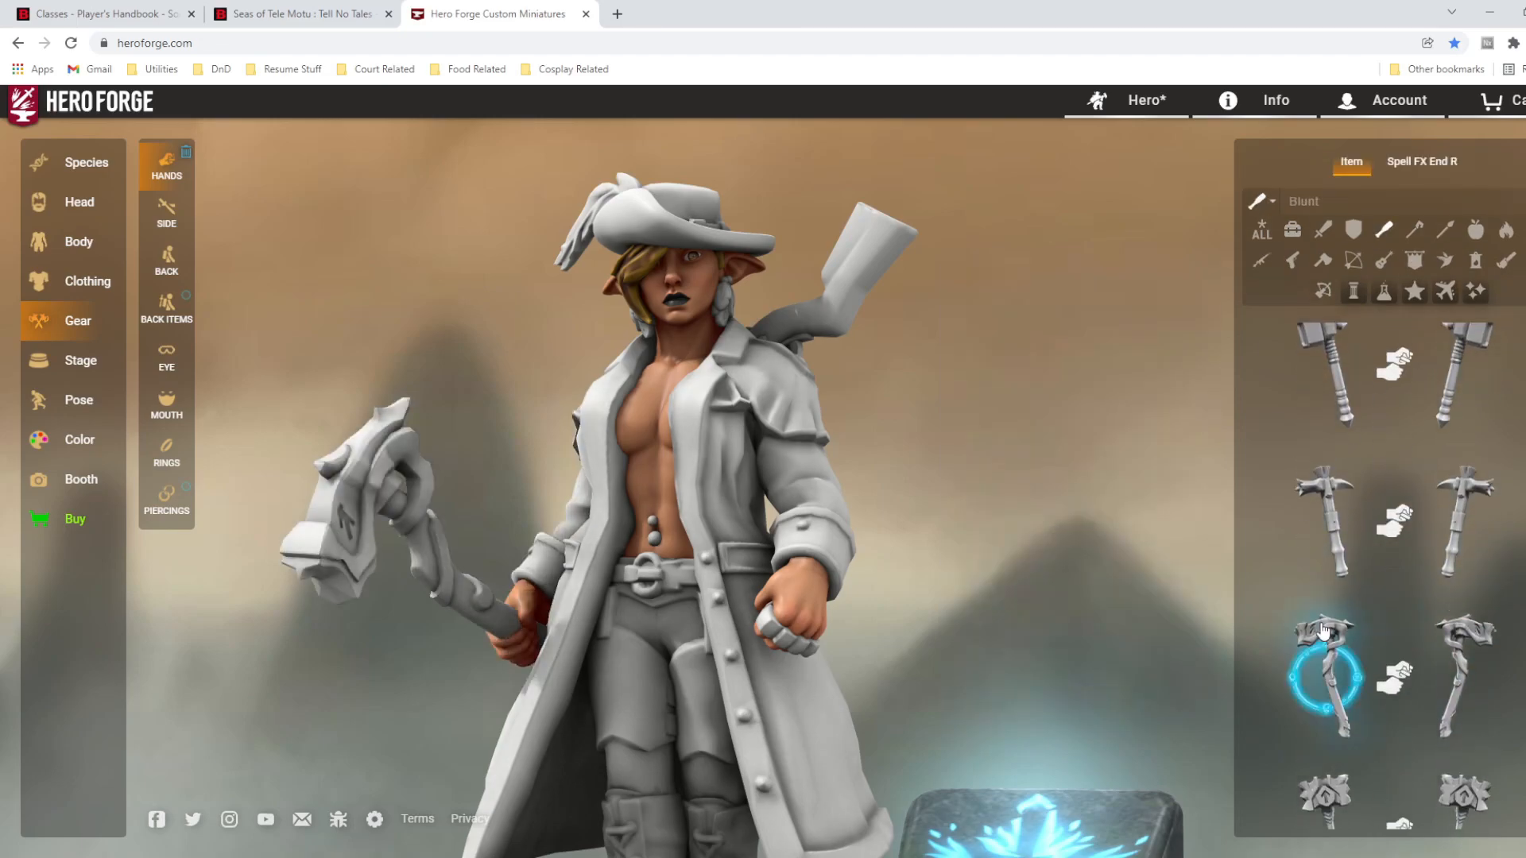
drag(795, 540, 803, 627)
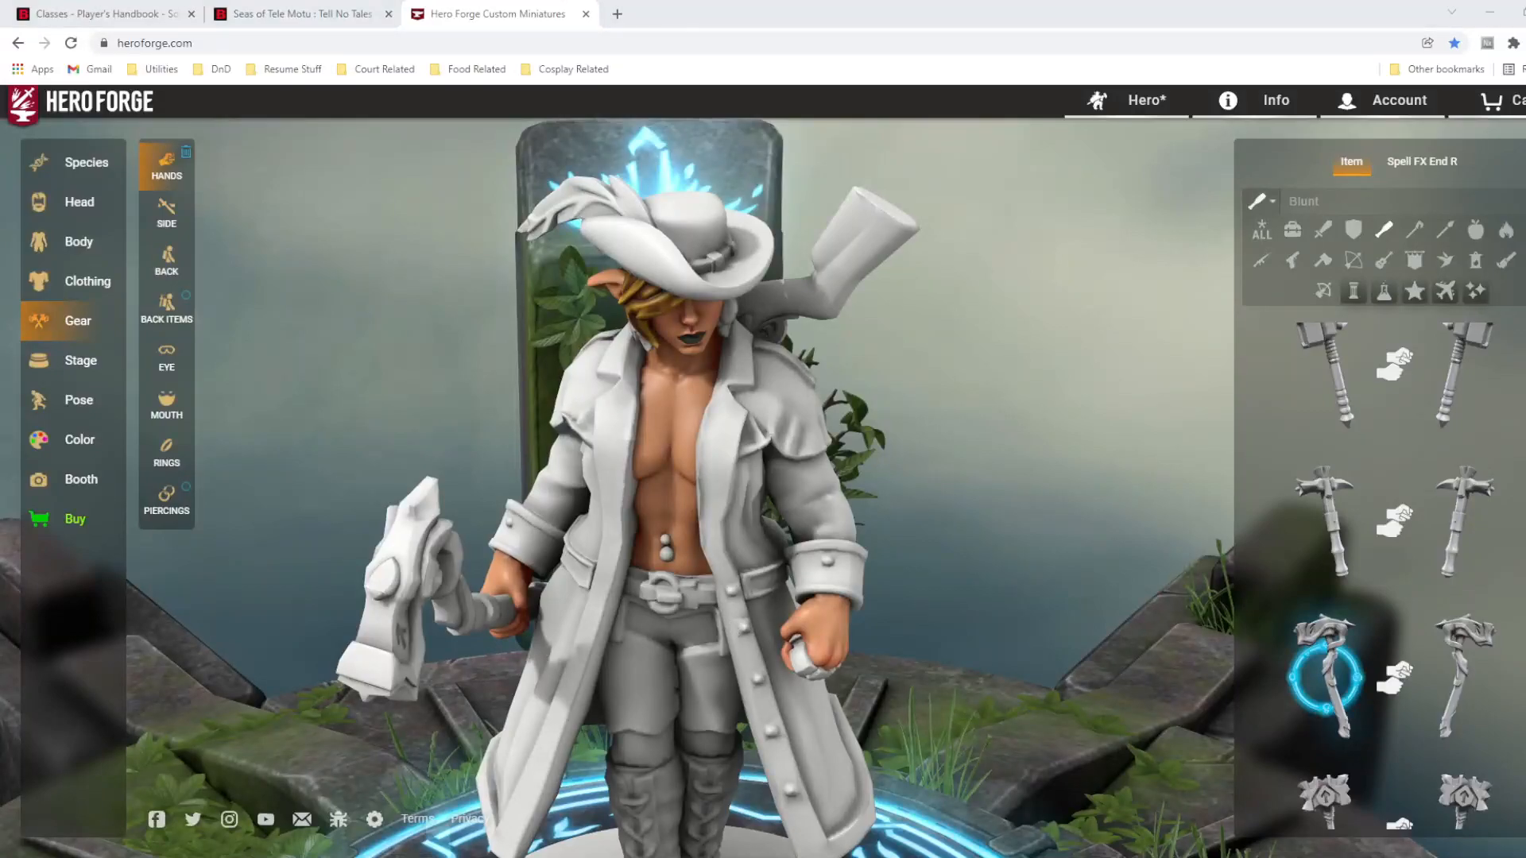
drag(350, 715, 279, 609)
- Raise the hero's left fist in front of the torso by lowering Elbow Twist and increasing Shoulder Bend
click(60, 399)
click(166, 310)
click(1432, 193)
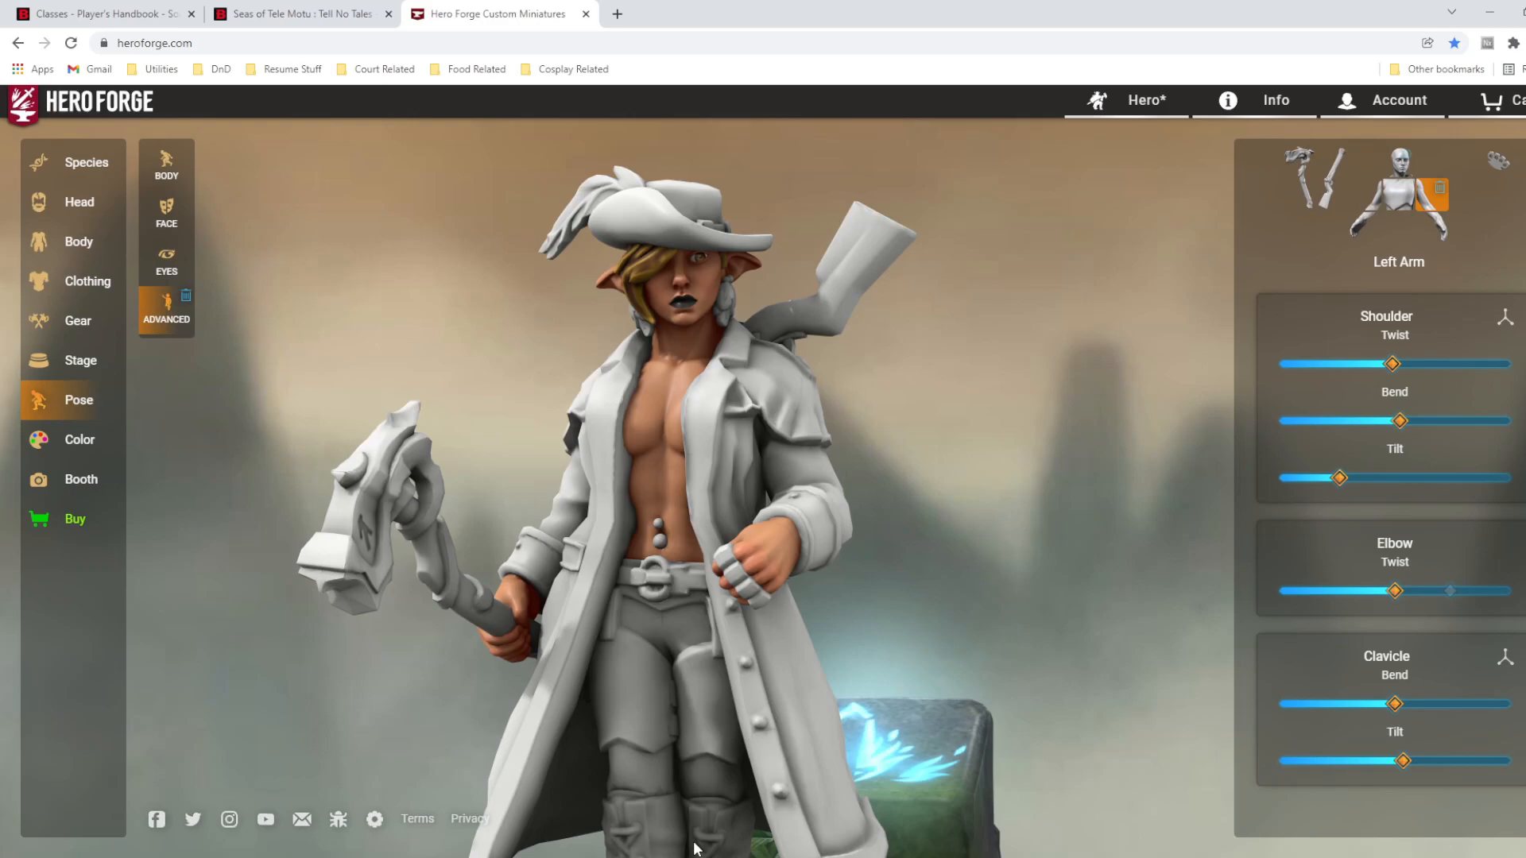
drag(829, 706, 767, 616)
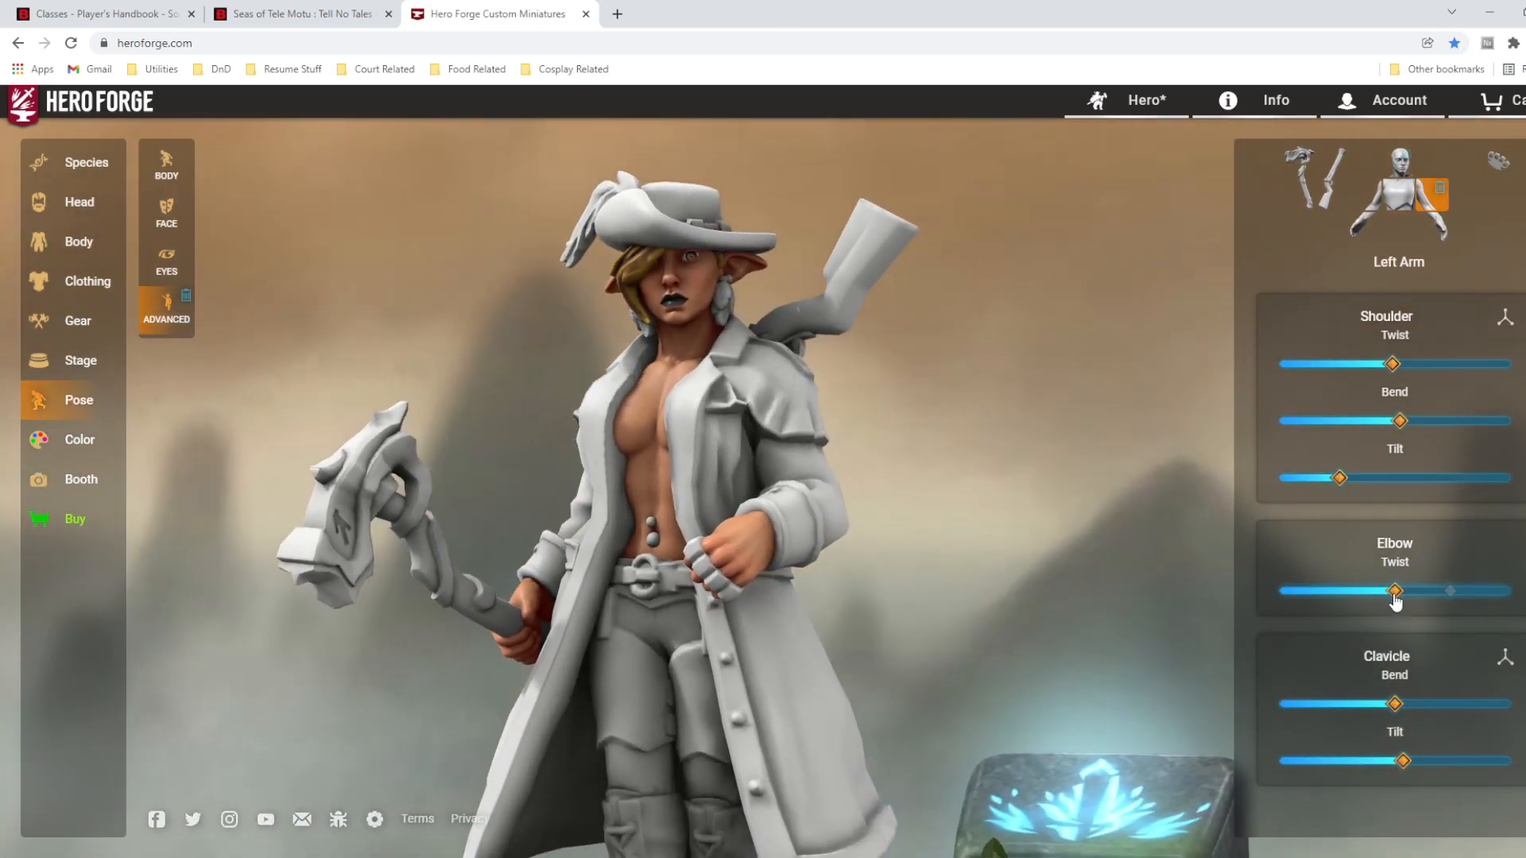
drag(1425, 426, 1421, 426)
drag(826, 676, 879, 674)
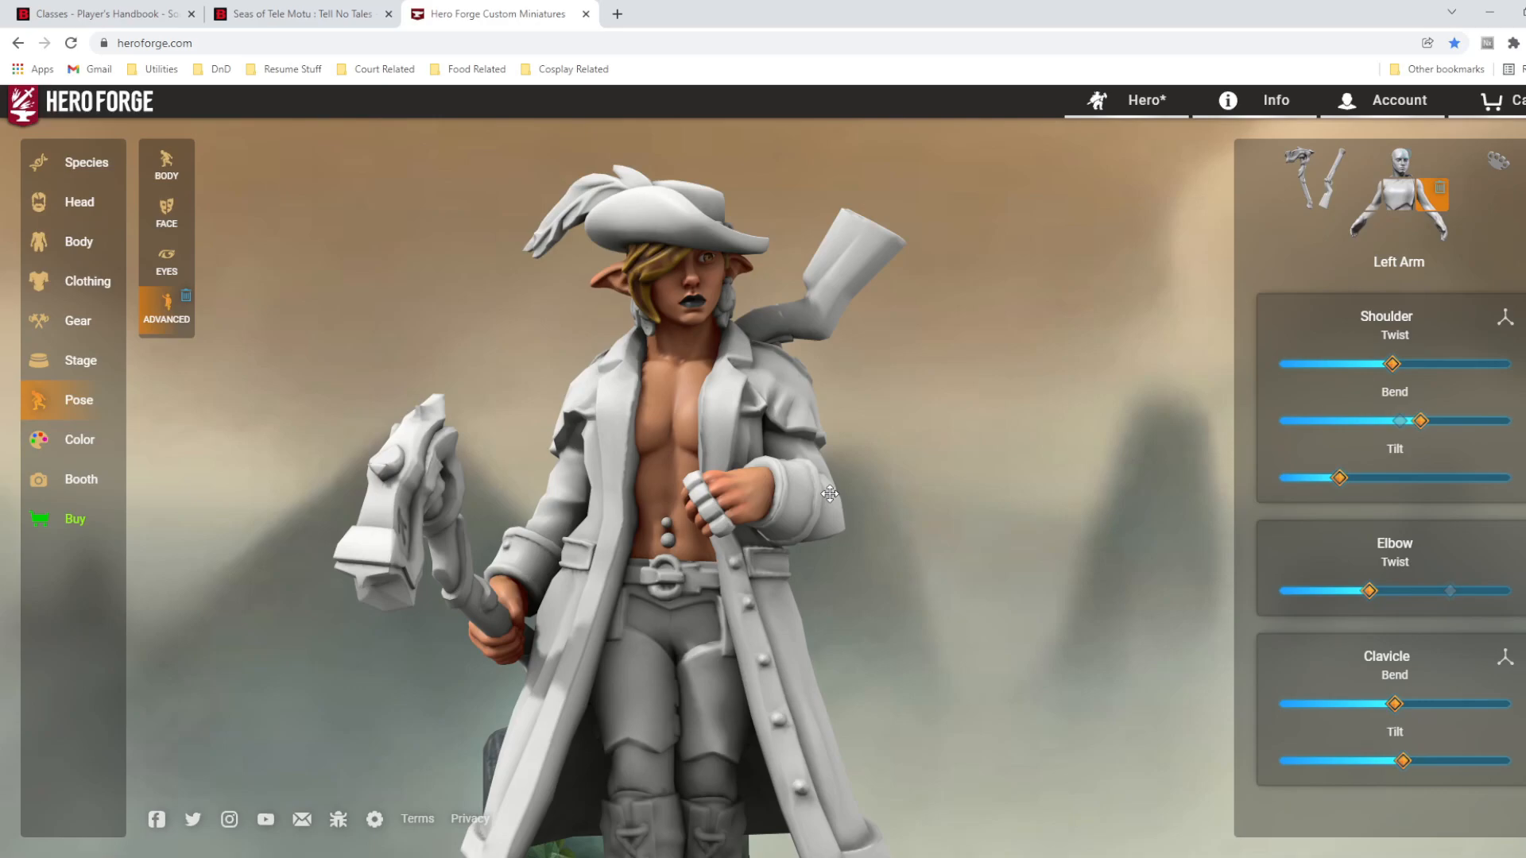
- Fine-tune the hero's left arm by raising Shoulder Twist slightly, lowering Shoulder Tilt slightly and raising Clavicle Bend
drag(1392, 364, 1393, 364)
drag(1342, 478, 1339, 477)
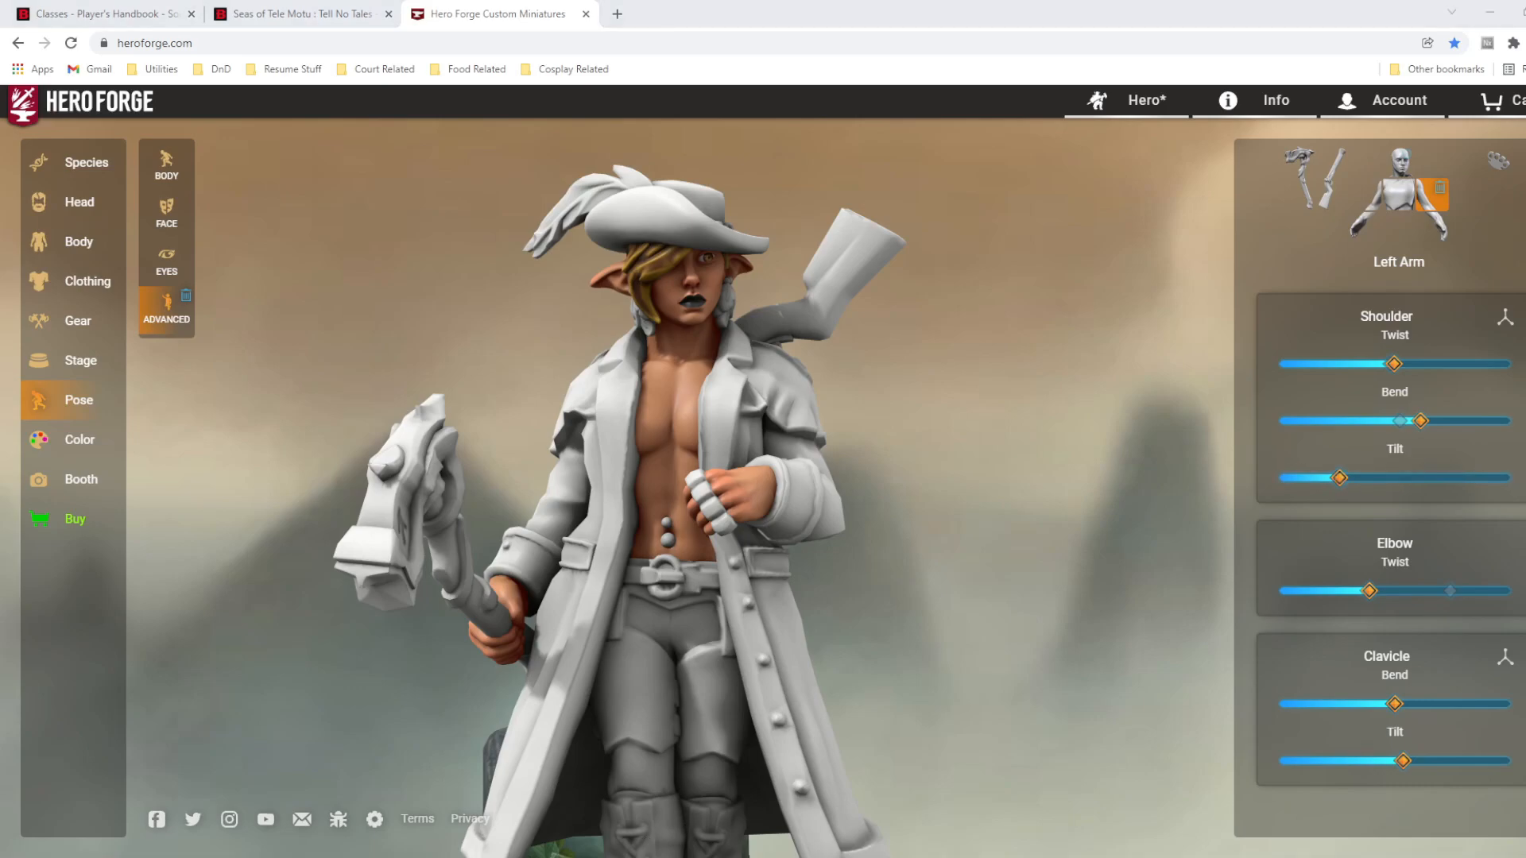
drag(1057, 406, 1017, 425)
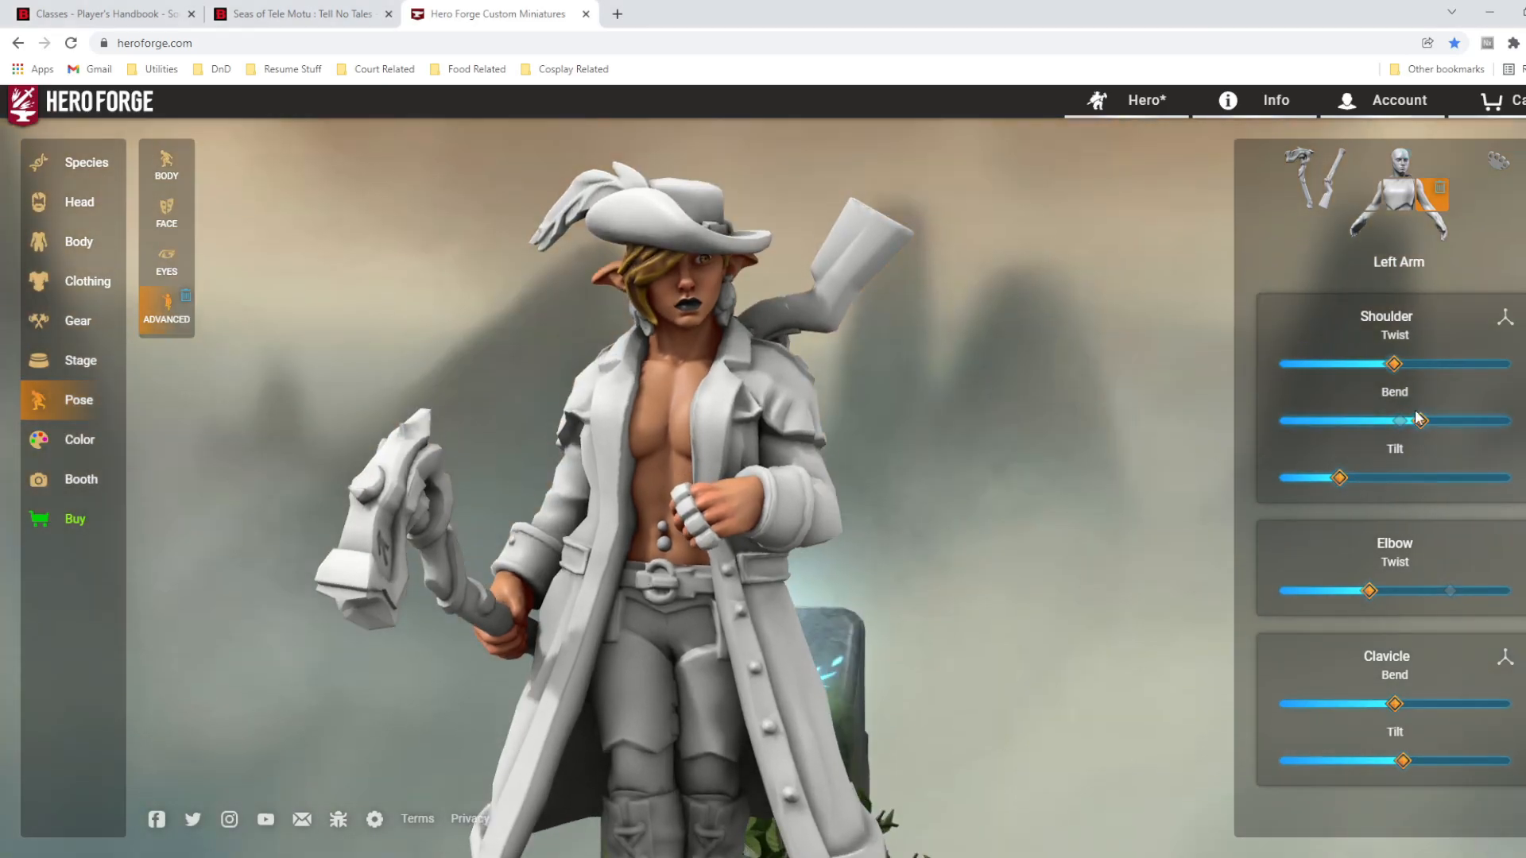
drag(1396, 704, 1403, 704)
- Angle the hero's left fist by raising the left wrist's Twist and Bend and lowering its Tilt
click(1434, 230)
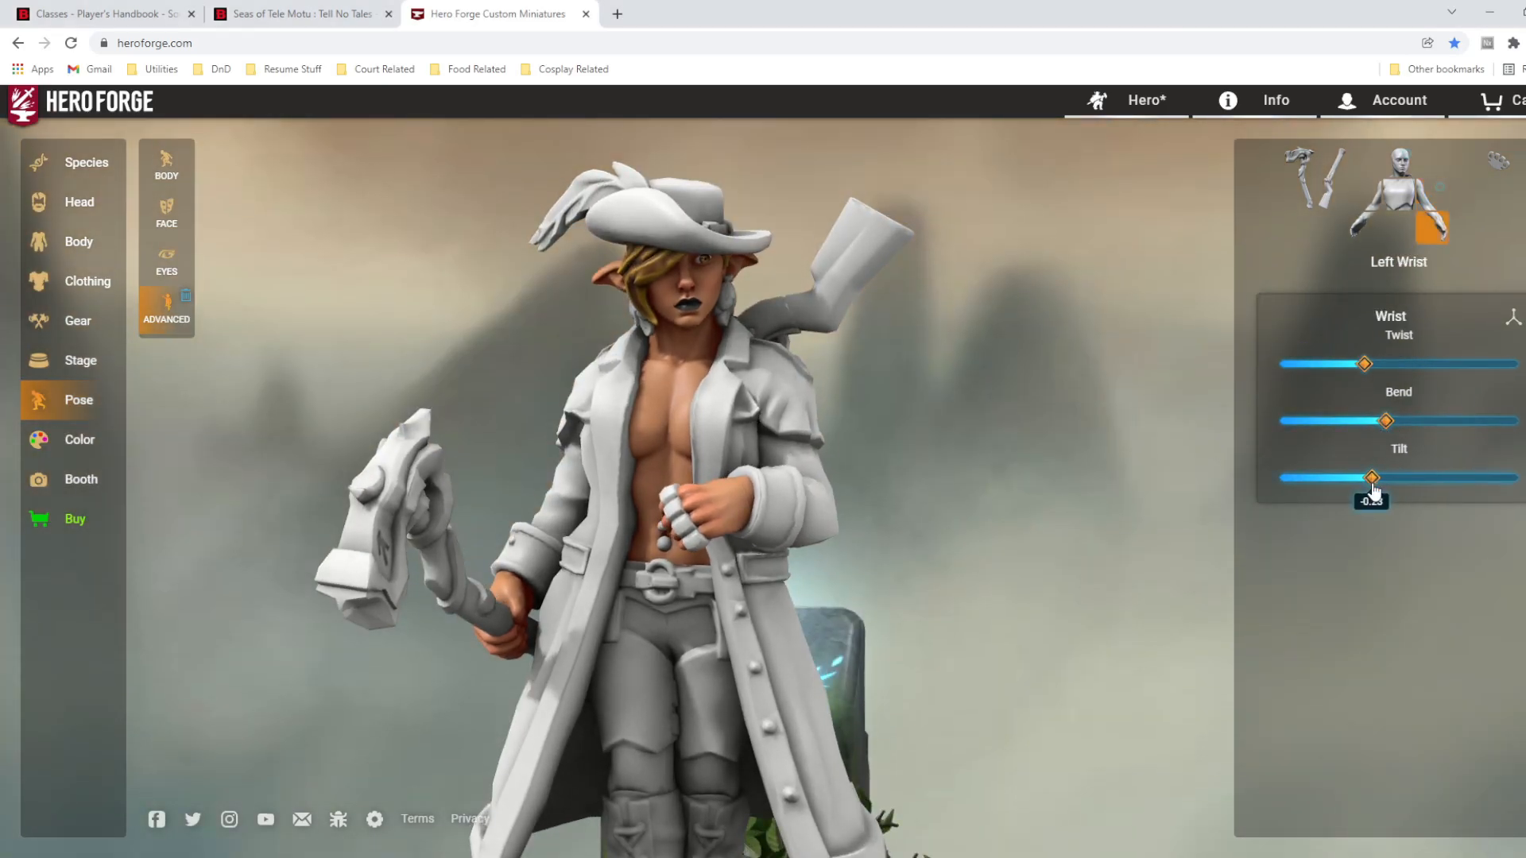
drag(1385, 483, 1378, 481)
drag(954, 604, 1152, 604)
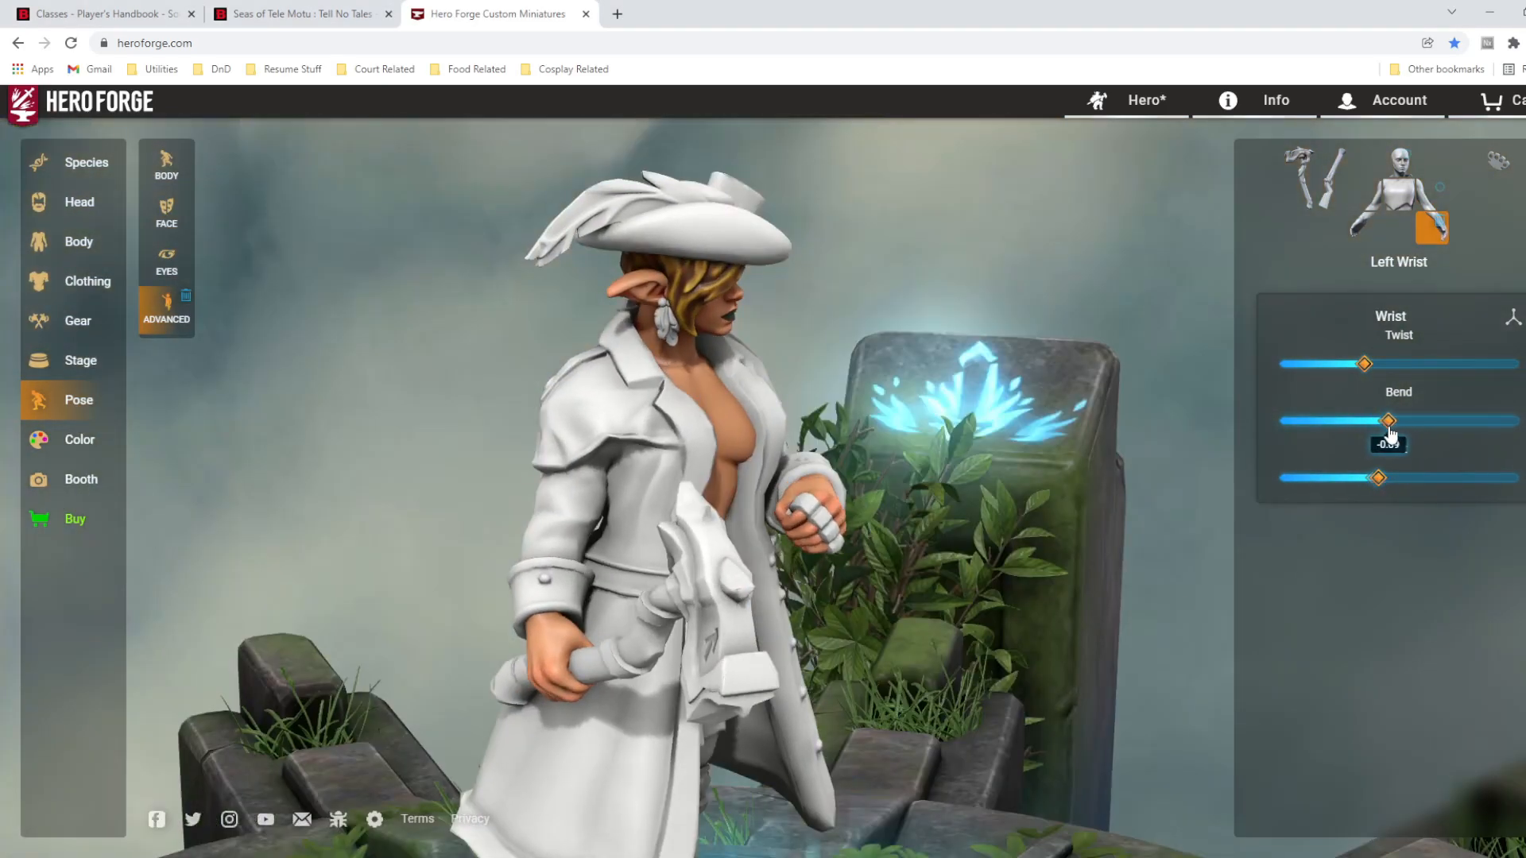
drag(1365, 365, 1417, 371)
drag(993, 477, 694, 502)
drag(1391, 427, 1401, 424)
drag(1379, 480, 1334, 487)
click(1429, 197)
drag(993, 414, 905, 435)
- Repose the hero's right arm holding the hammer by lowering Shoulder Bend and Elbow Twist and adjusting Clavicle Bend and Tilt
click(1369, 208)
drag(1394, 422, 1345, 454)
drag(736, 725, 1418, 592)
drag(1153, 675, 831, 687)
mouse_move(1367, 704)
mouse_down()
mouse_move(1492, 707)
mouse_move(1364, 705)
mouse_up()
drag(1388, 760, 1341, 761)
drag(850, 623, 1413, 606)
drag(1341, 761, 1397, 730)
drag(1028, 548, 407, 548)
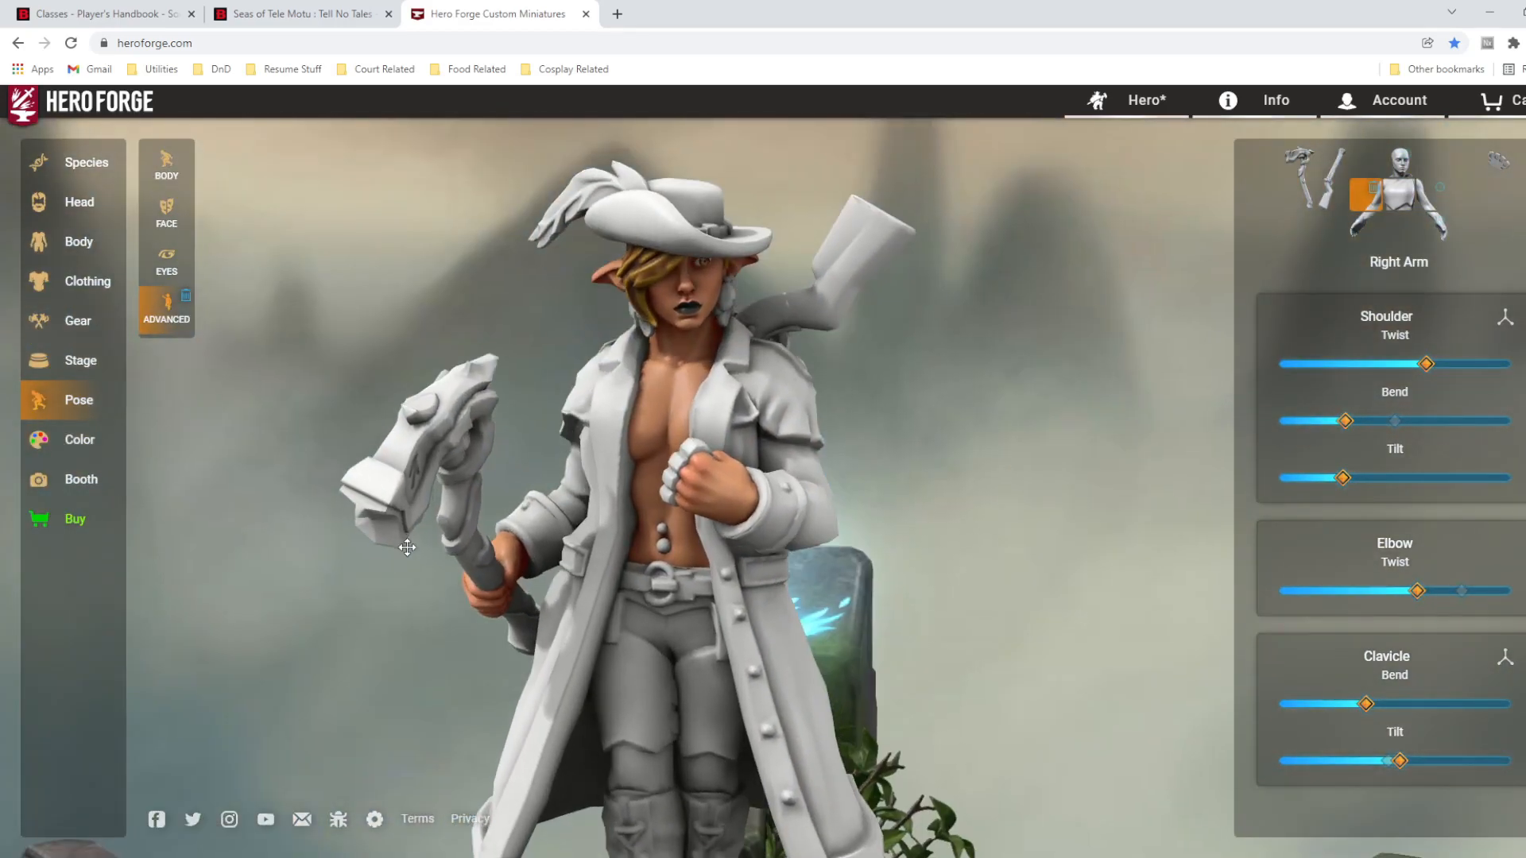
- Refine the left arm again by readjusting Elbow Twist and slightly lowering Shoulder Bend and Shoulder Twist
scroll(636, 608, up, 5)
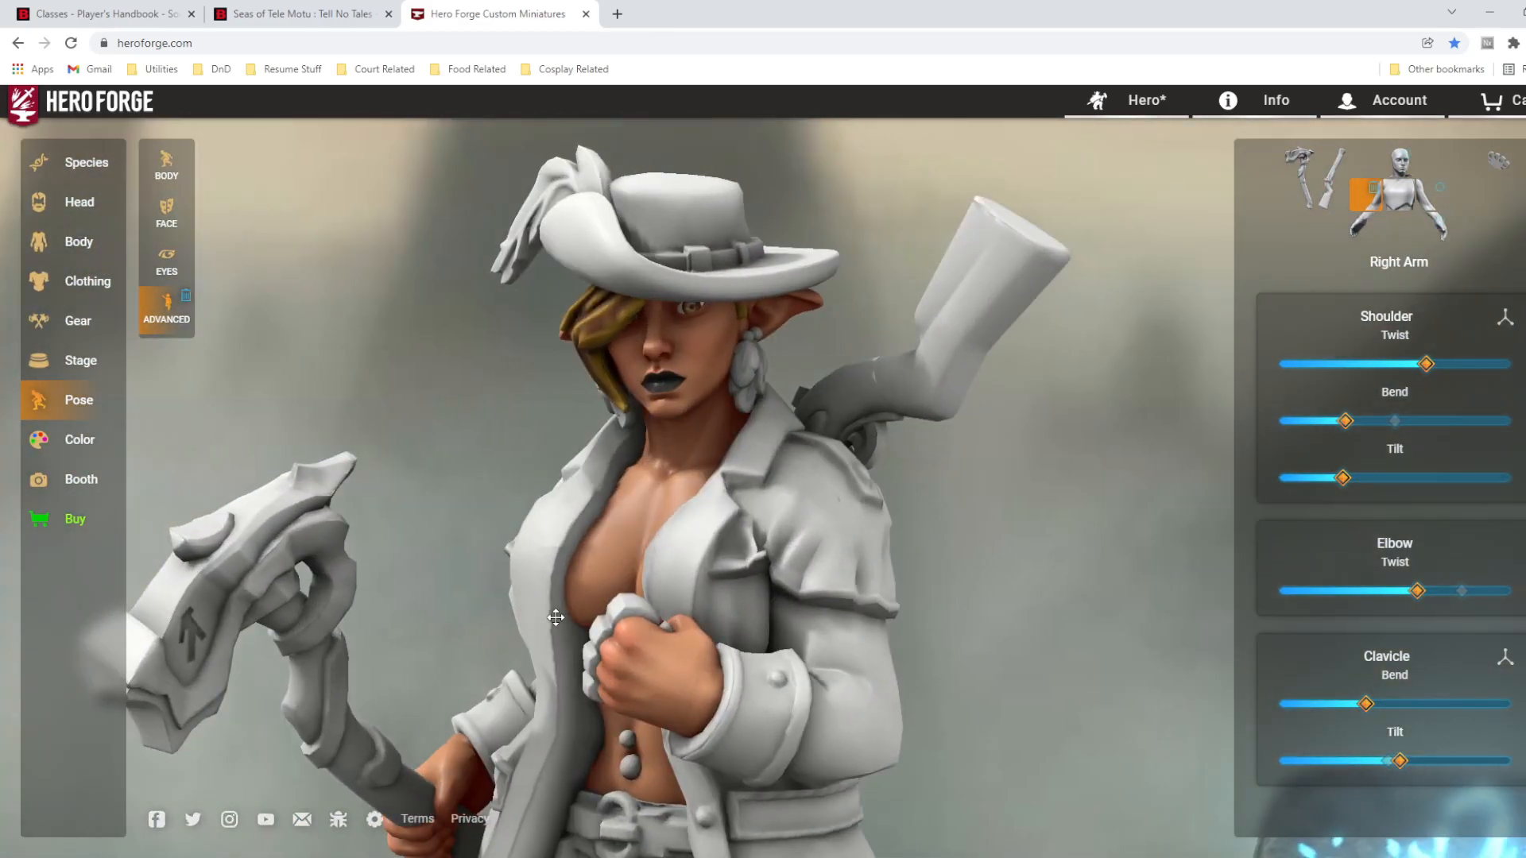
drag(556, 617, 595, 572)
click(1438, 230)
mouse_move(1406, 591)
mouse_down()
mouse_move(1355, 592)
mouse_move(1380, 592)
mouse_up()
drag(1422, 427, 1412, 421)
drag(1394, 364, 1386, 364)
scroll(913, 662, down, 5)
scroll(913, 662, down, 3)
drag(912, 662, 665, 579)
scroll(664, 578, up, 5)
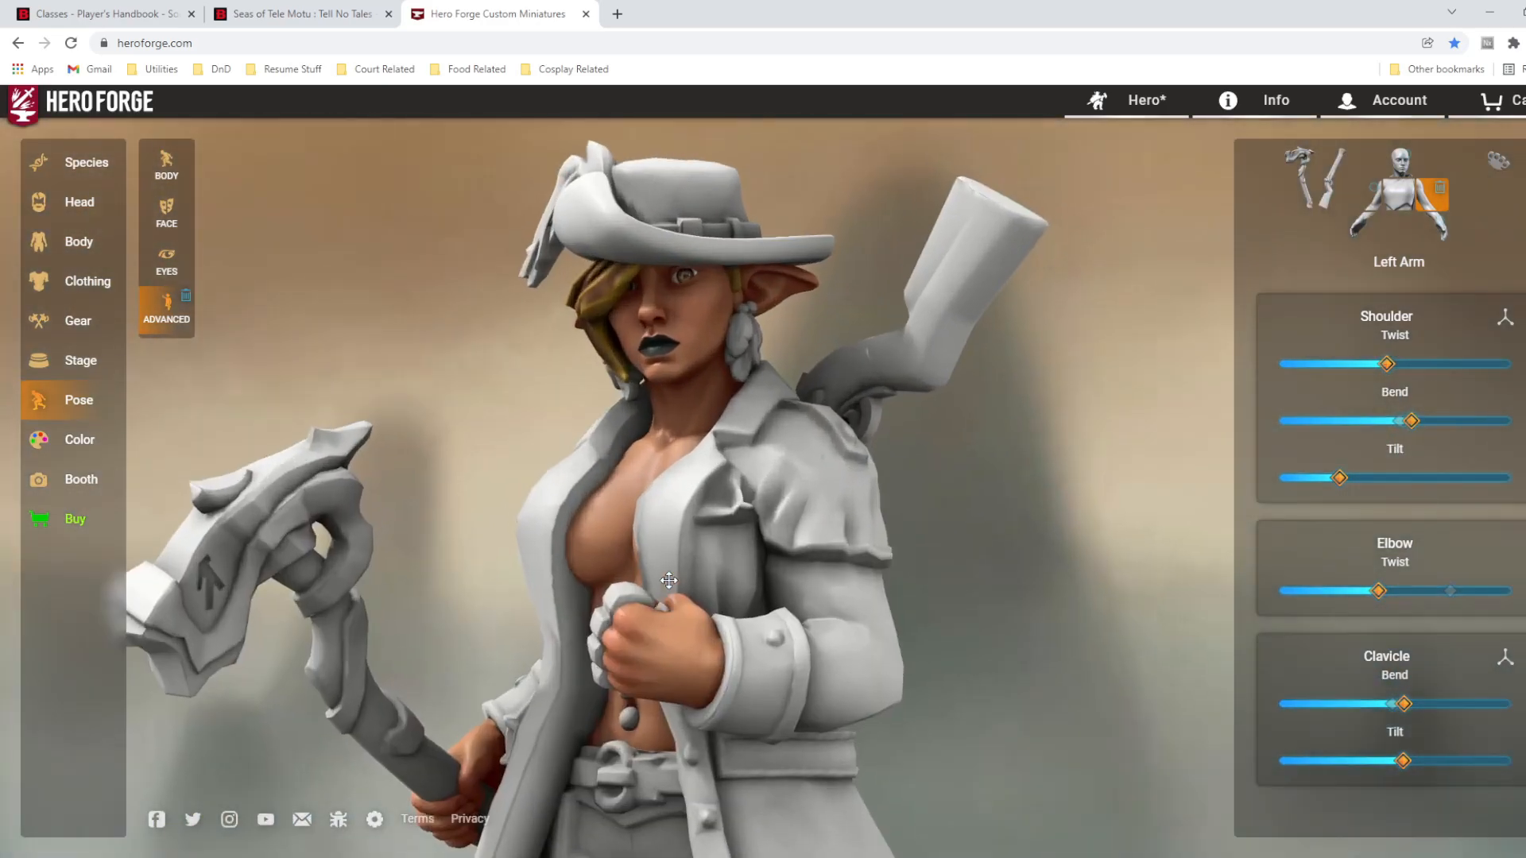
- Apply the ombre decal to the hair with Butterscotch Blonde for Ombre 1 and black for Ombre 2
click(71, 440)
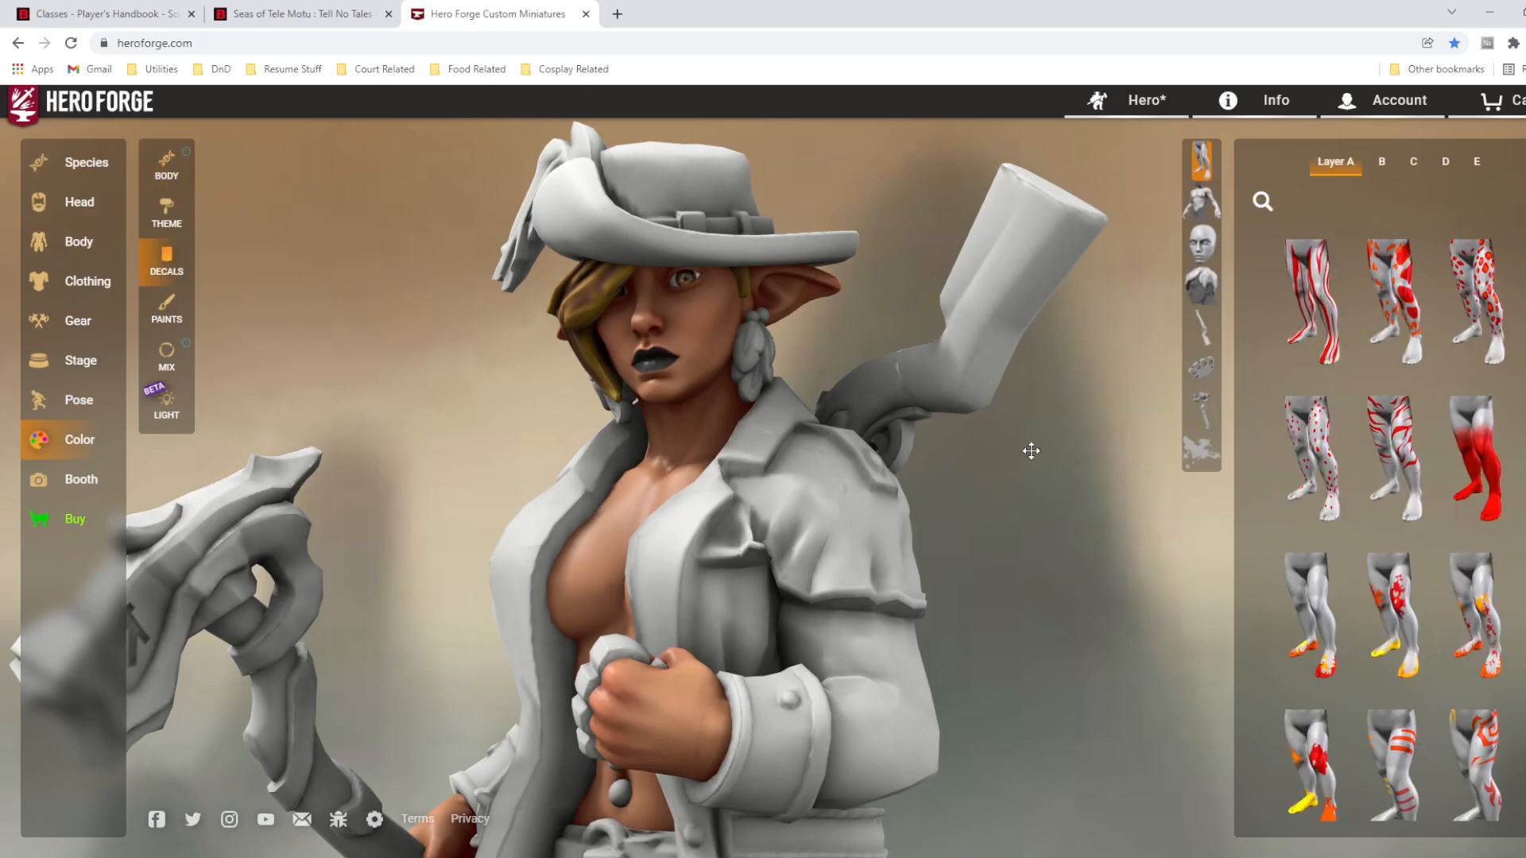
click(1202, 286)
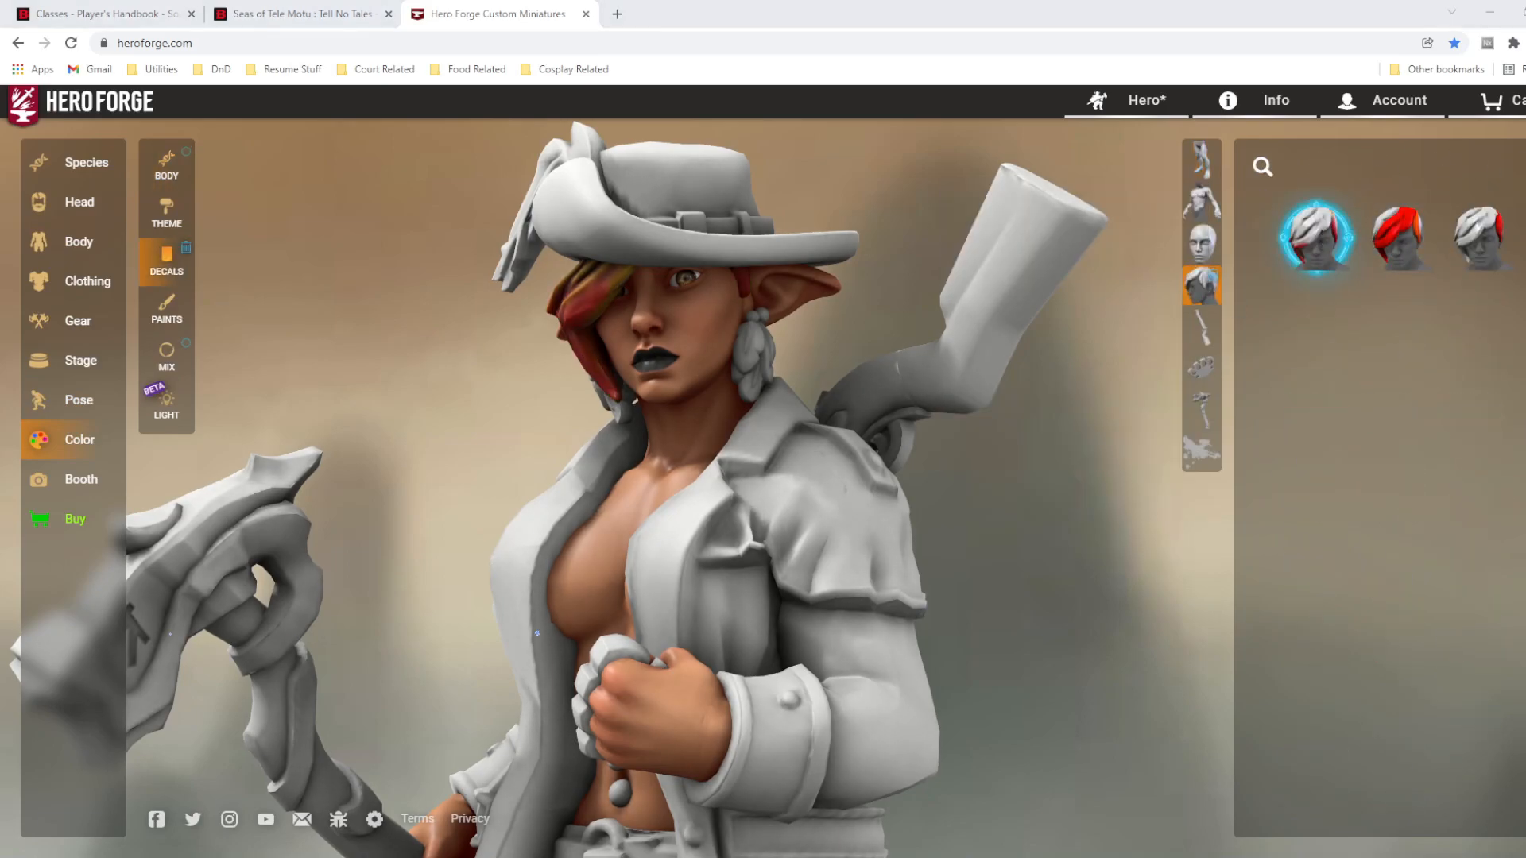
click(1400, 247)
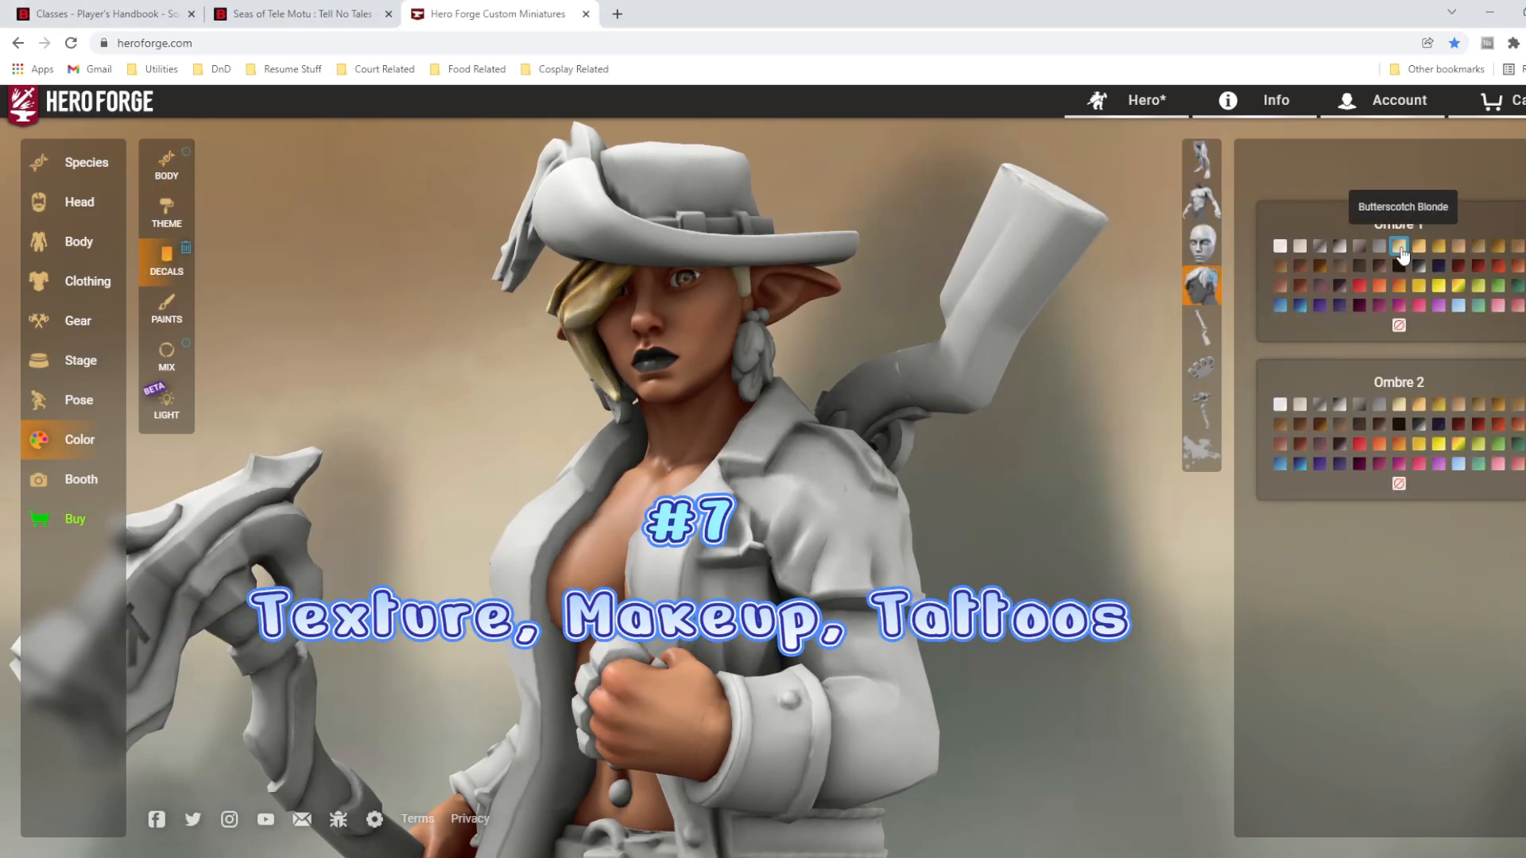
drag(794, 532, 1042, 532)
click(1400, 406)
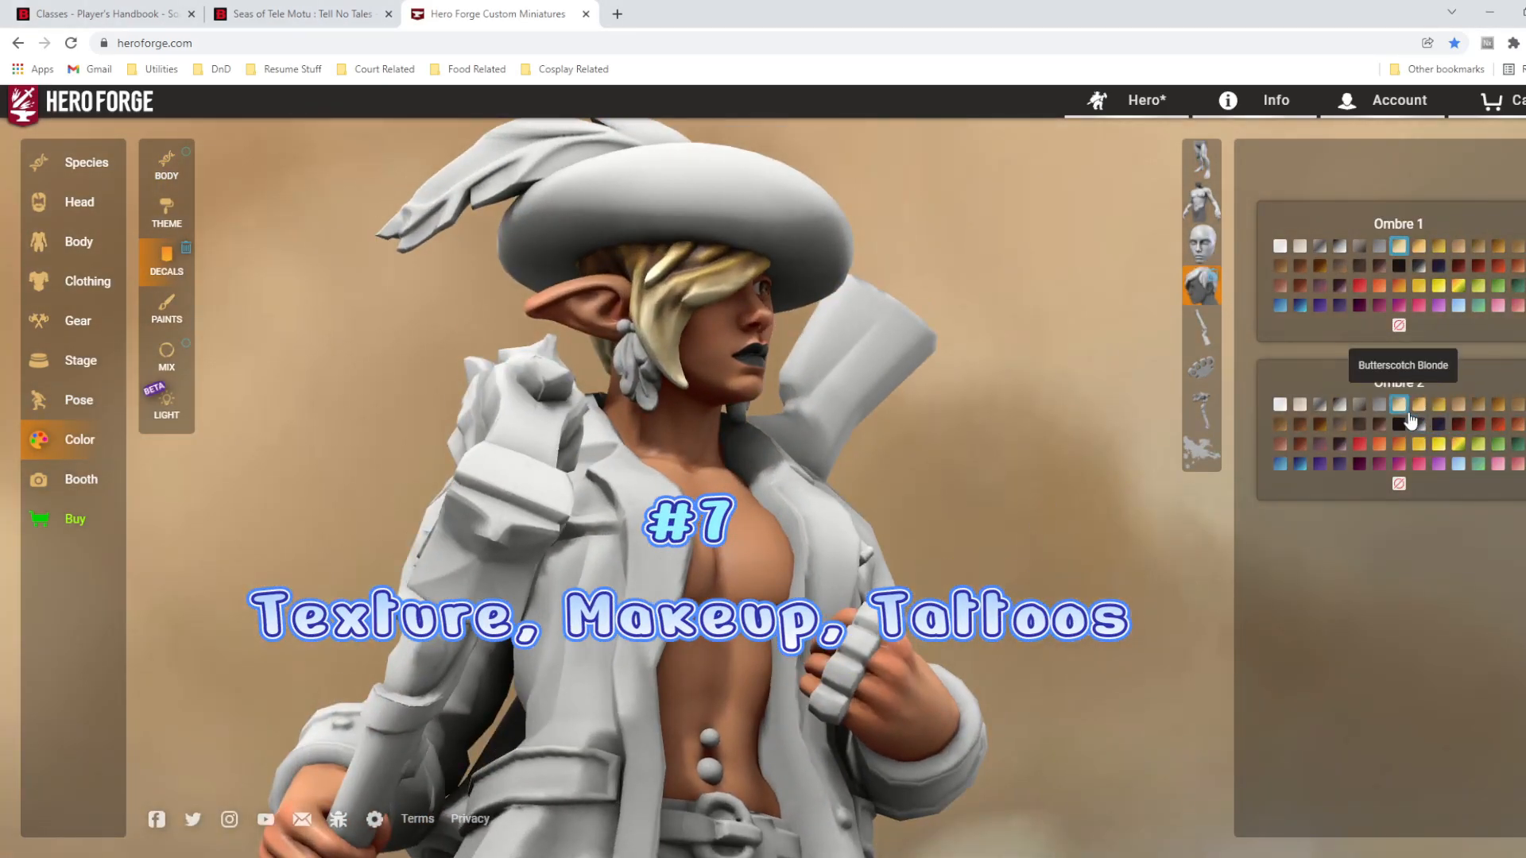
drag(973, 504, 530, 458)
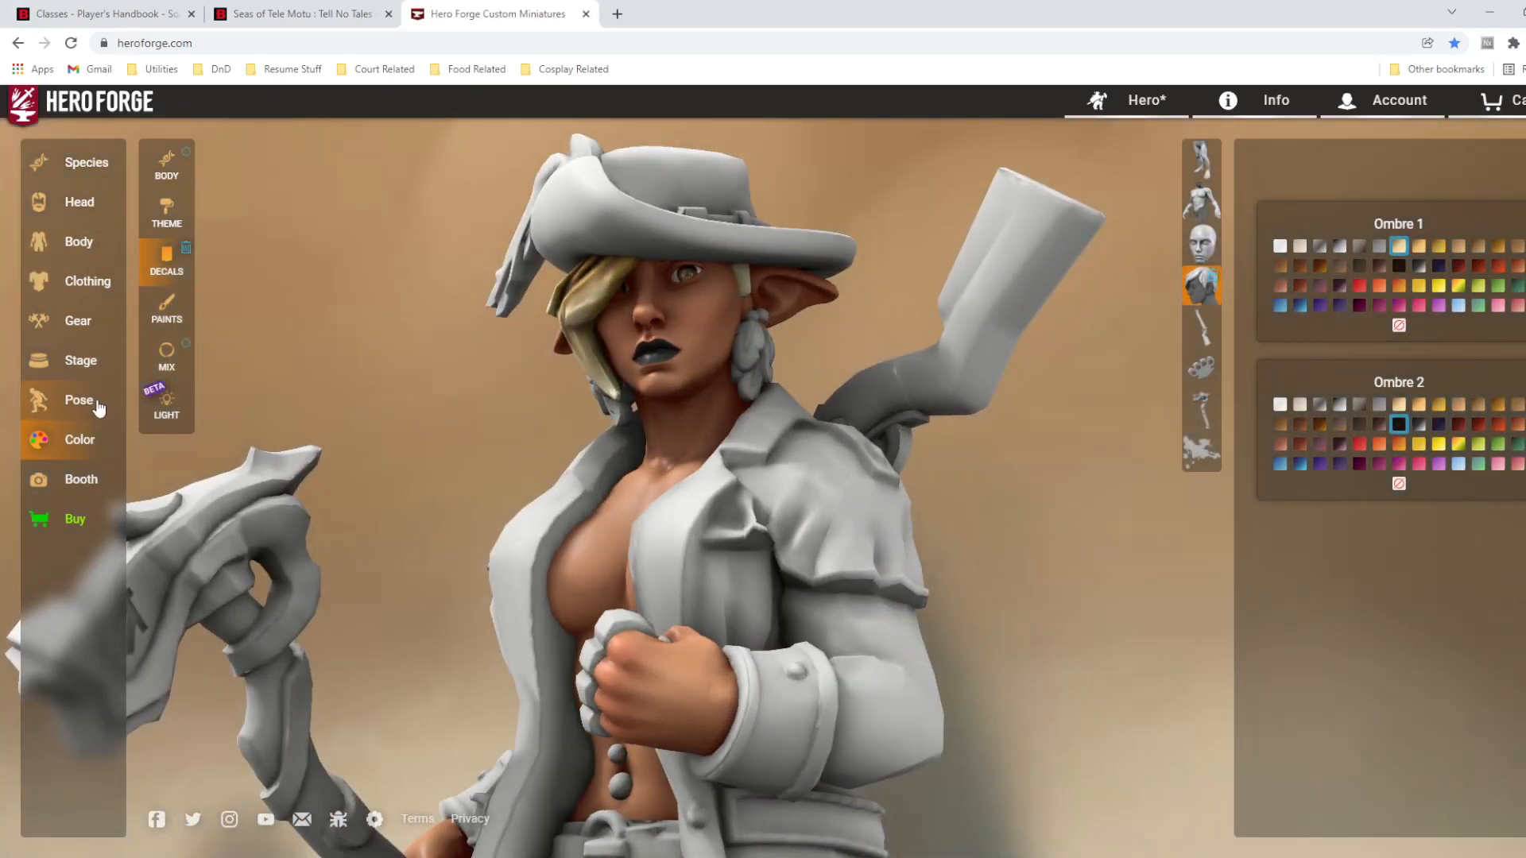
- Change the hero's base hair color to a near-black shade in the body colors
click(80, 440)
scroll(1381, 636, down, 6)
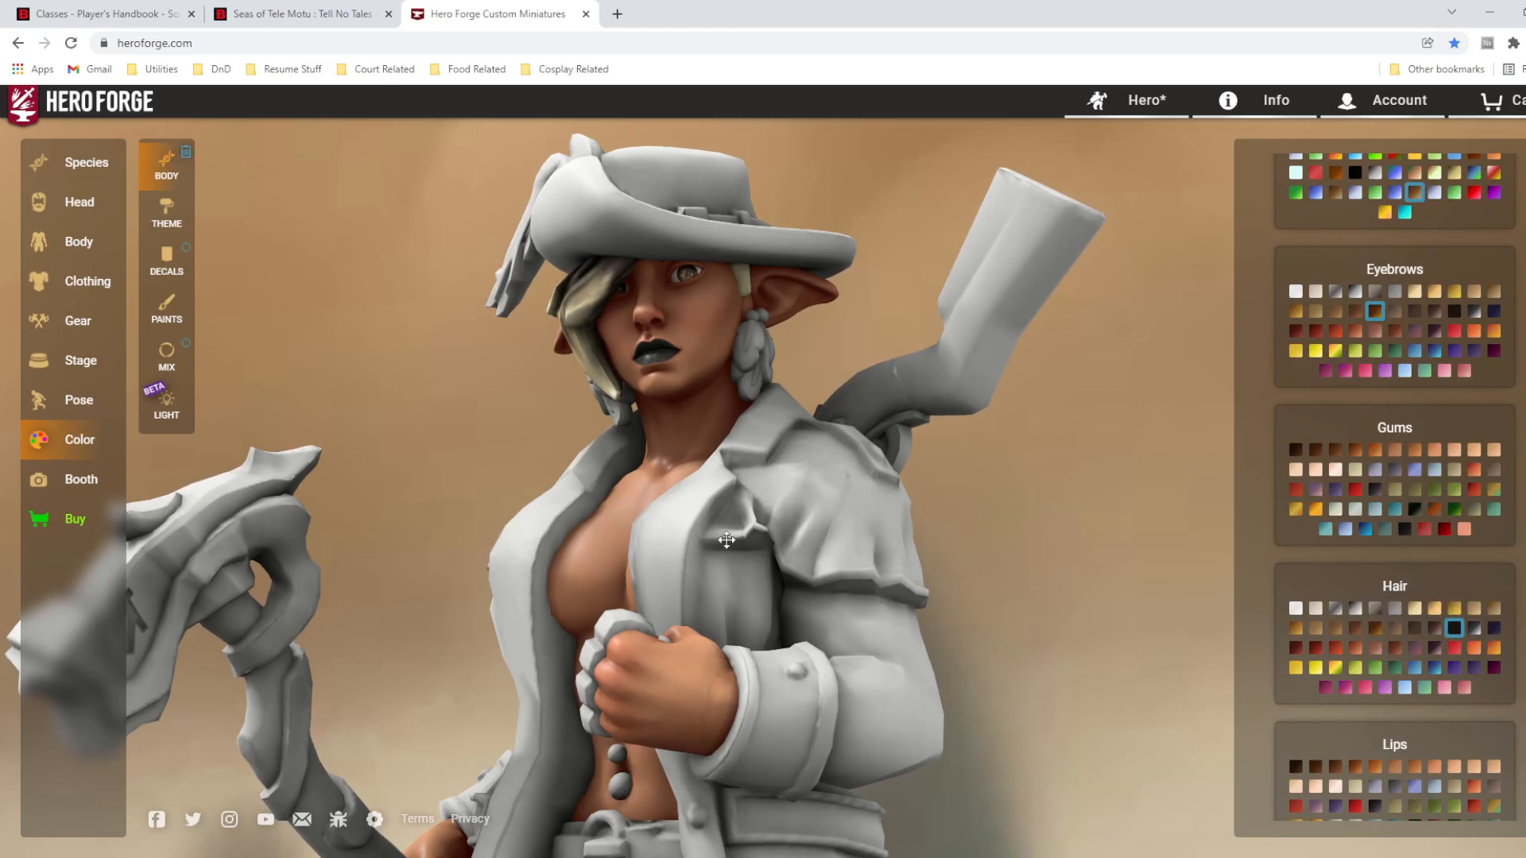
drag(745, 546, 1135, 544)
drag(794, 433, 767, 419)
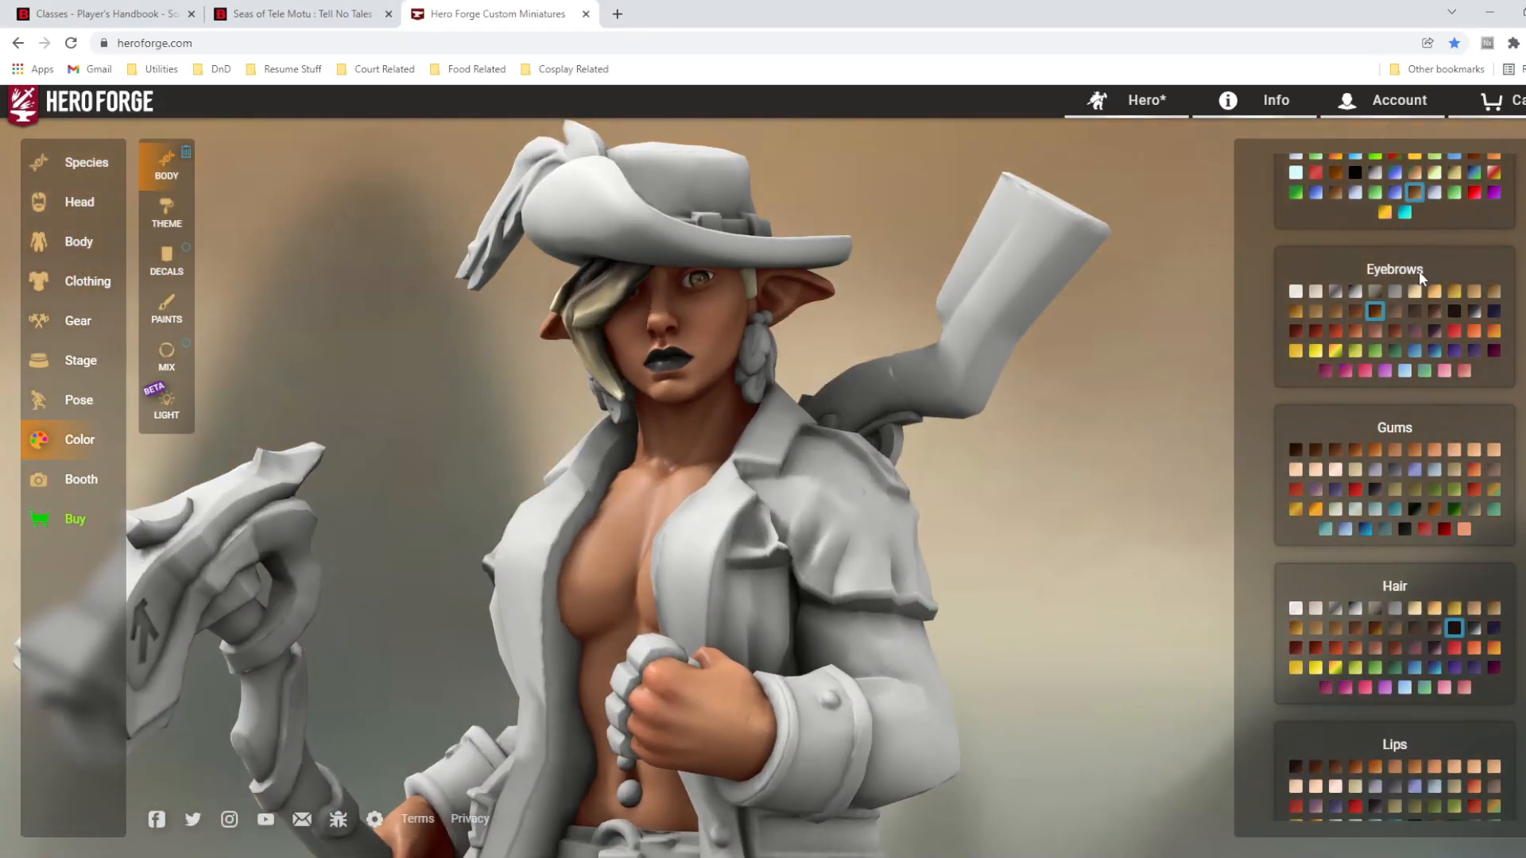
- Add the Ombre Lip decal to the hero's face on Layer E
click(166, 256)
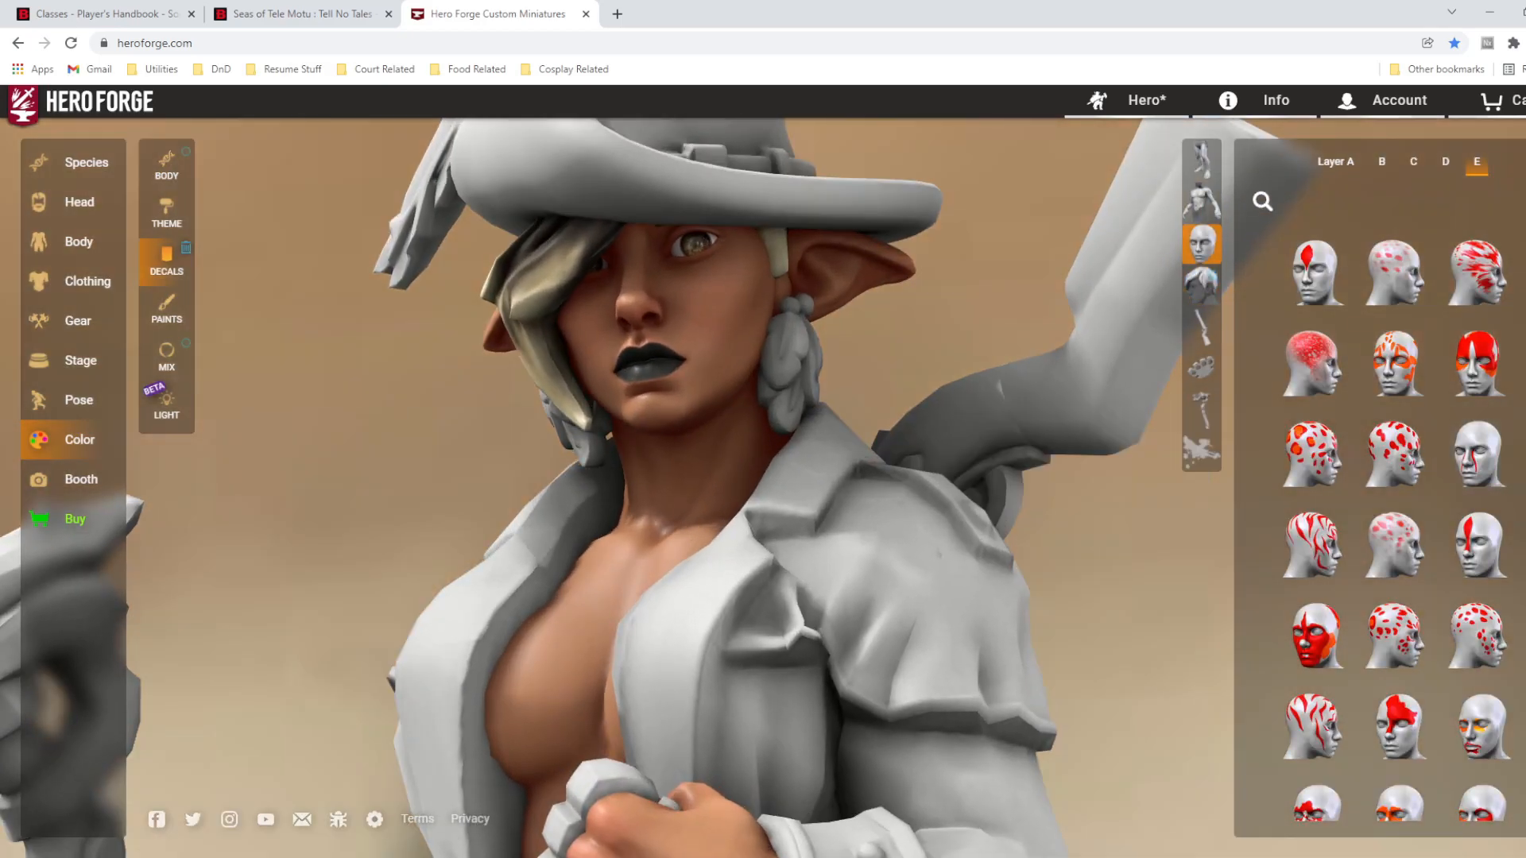
scroll(1394, 525, down, 8)
click(1483, 359)
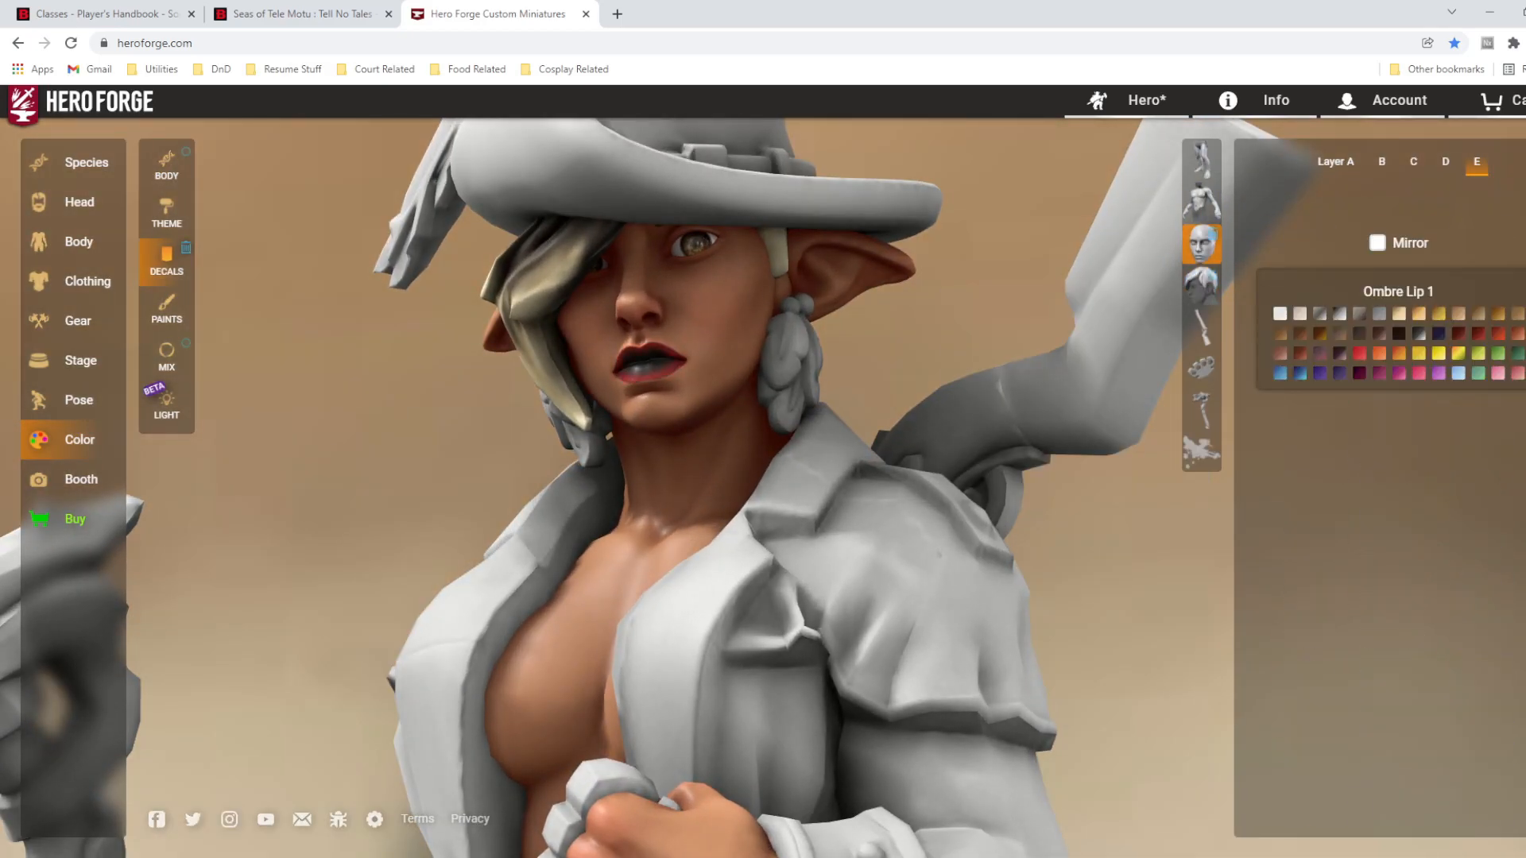
- Add the Strong Winged Eye Makeup decal to the face on Layer D and color it Maroon
click(1444, 162)
scroll(1394, 524, down, 10)
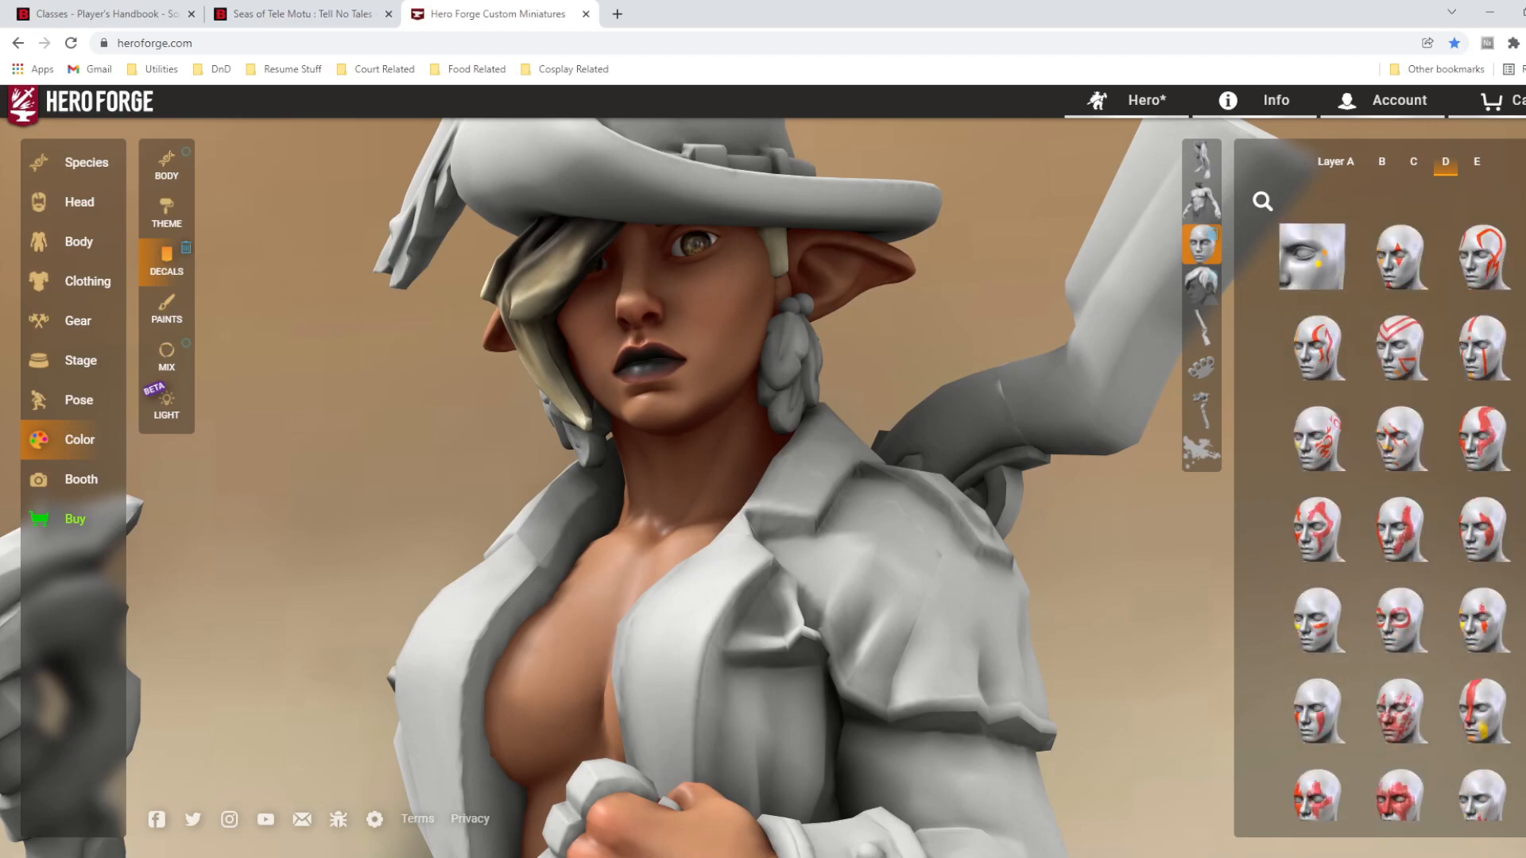
click(1477, 623)
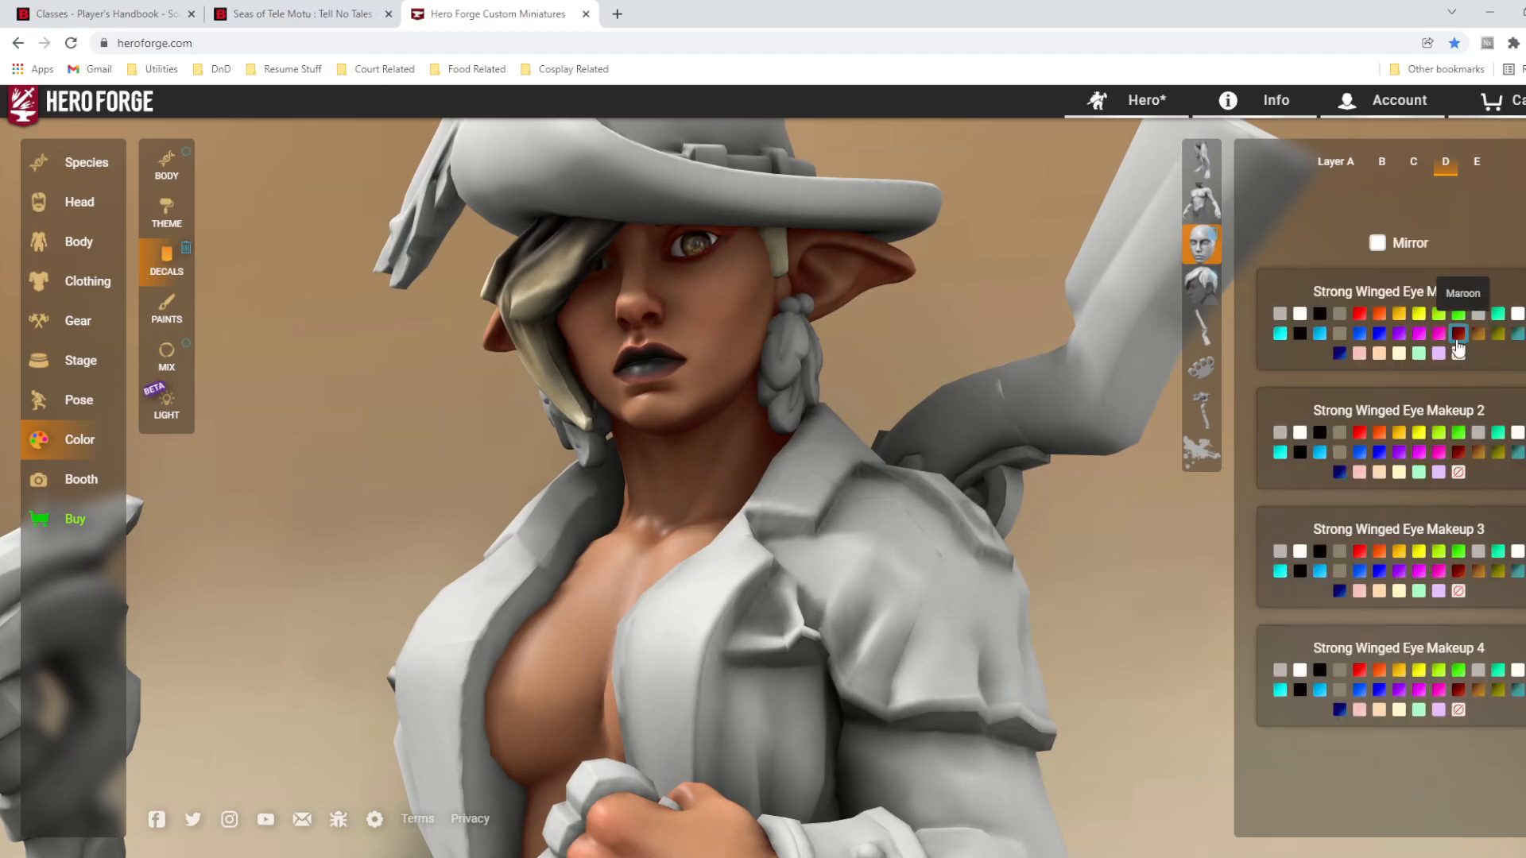
drag(919, 587, 874, 588)
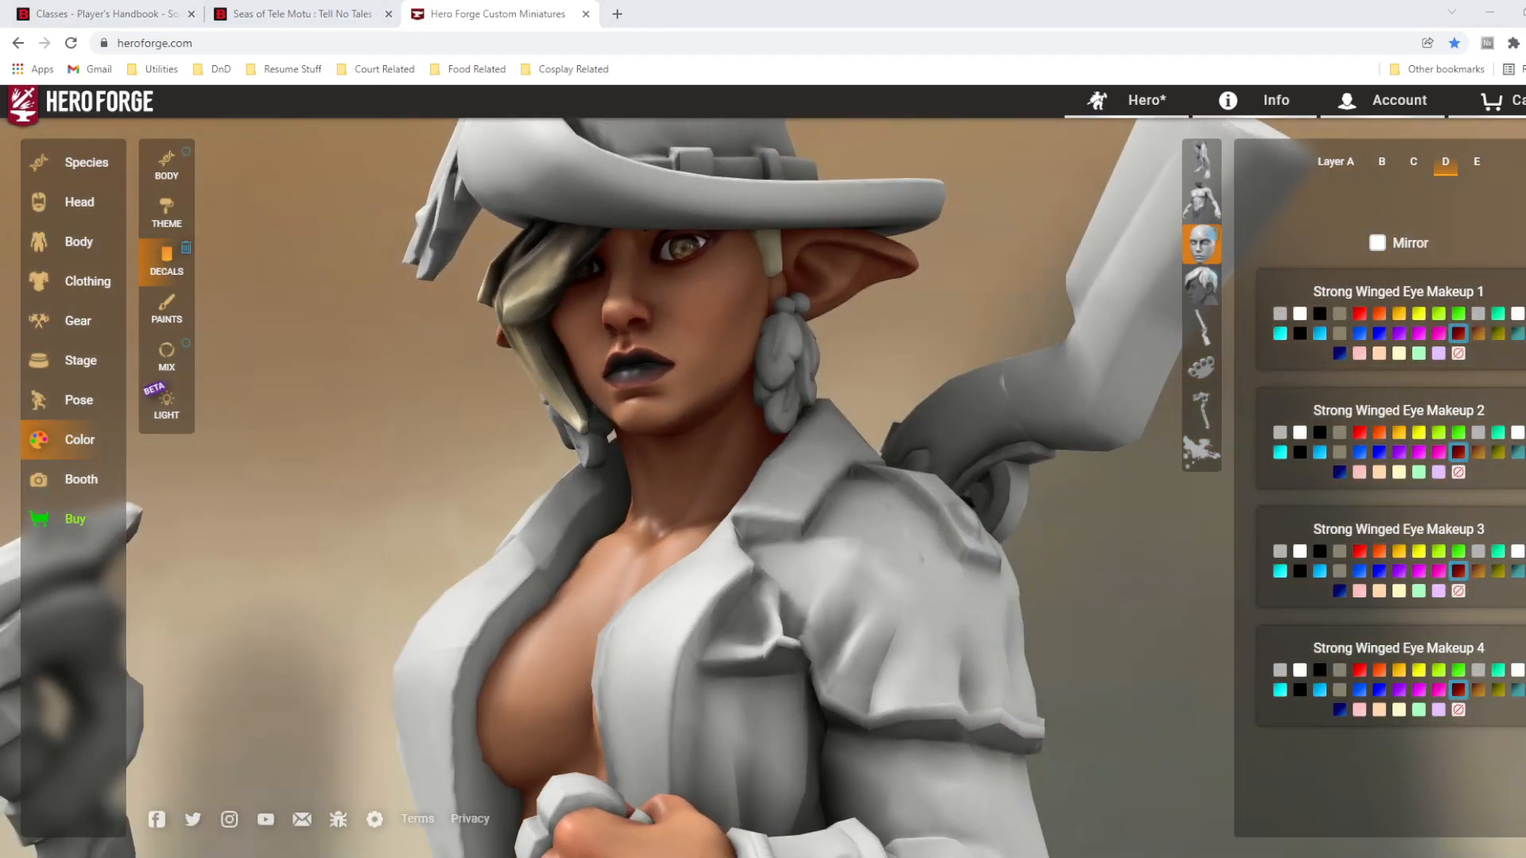
mouse_move(761, 419)
mouse_down()
mouse_move(725, 419)
mouse_move(780, 330)
mouse_move(784, 365)
mouse_move(761, 389)
mouse_up()
- Add the Ceremonial Face Tattoos on Layer C and give all three parts the same dark reddish-brown color
click(1413, 161)
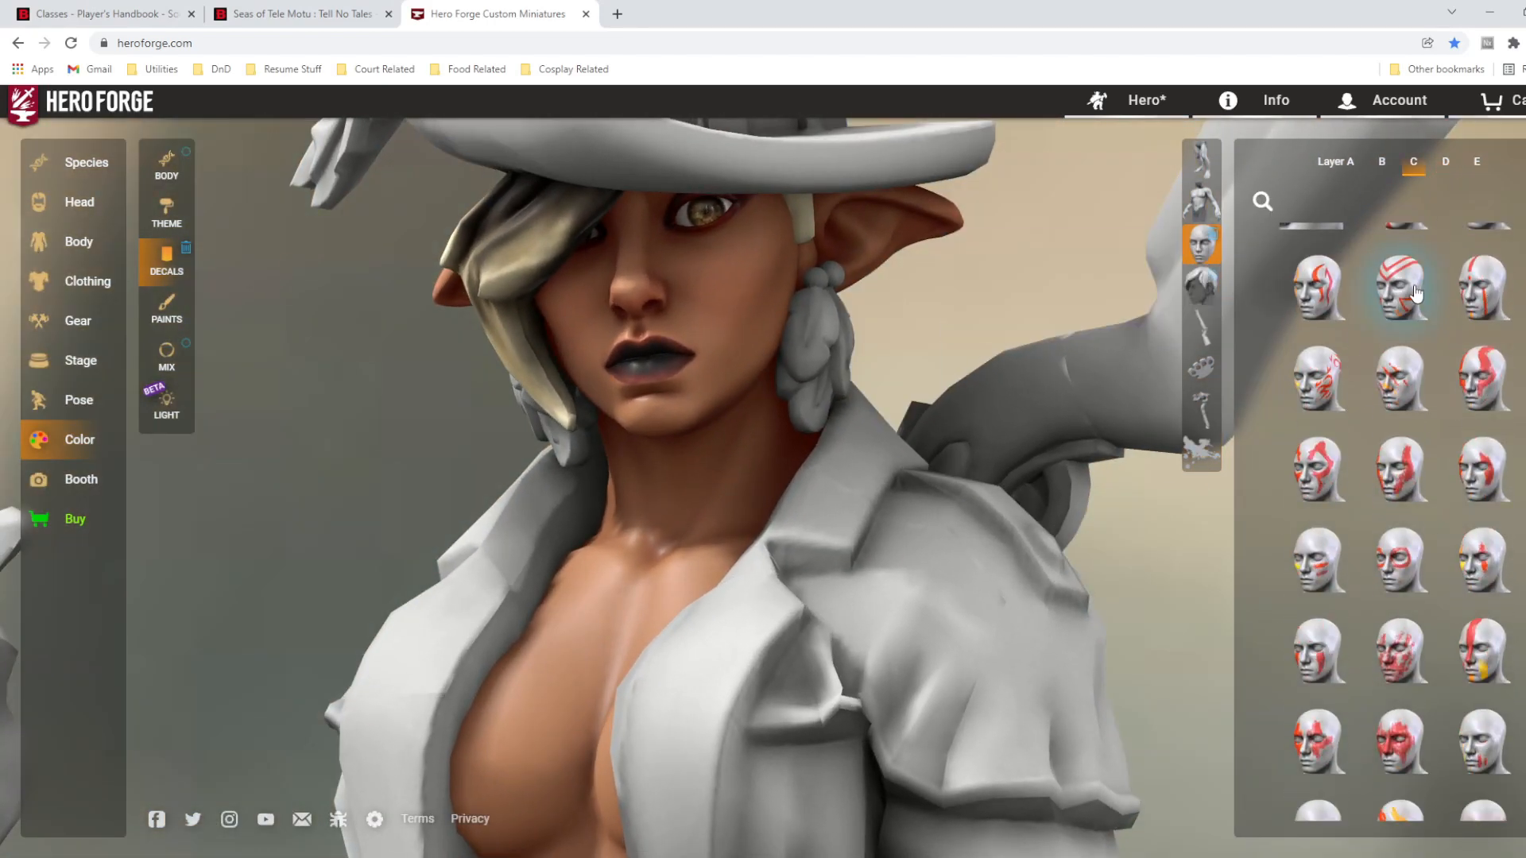
click(1397, 288)
click(1480, 288)
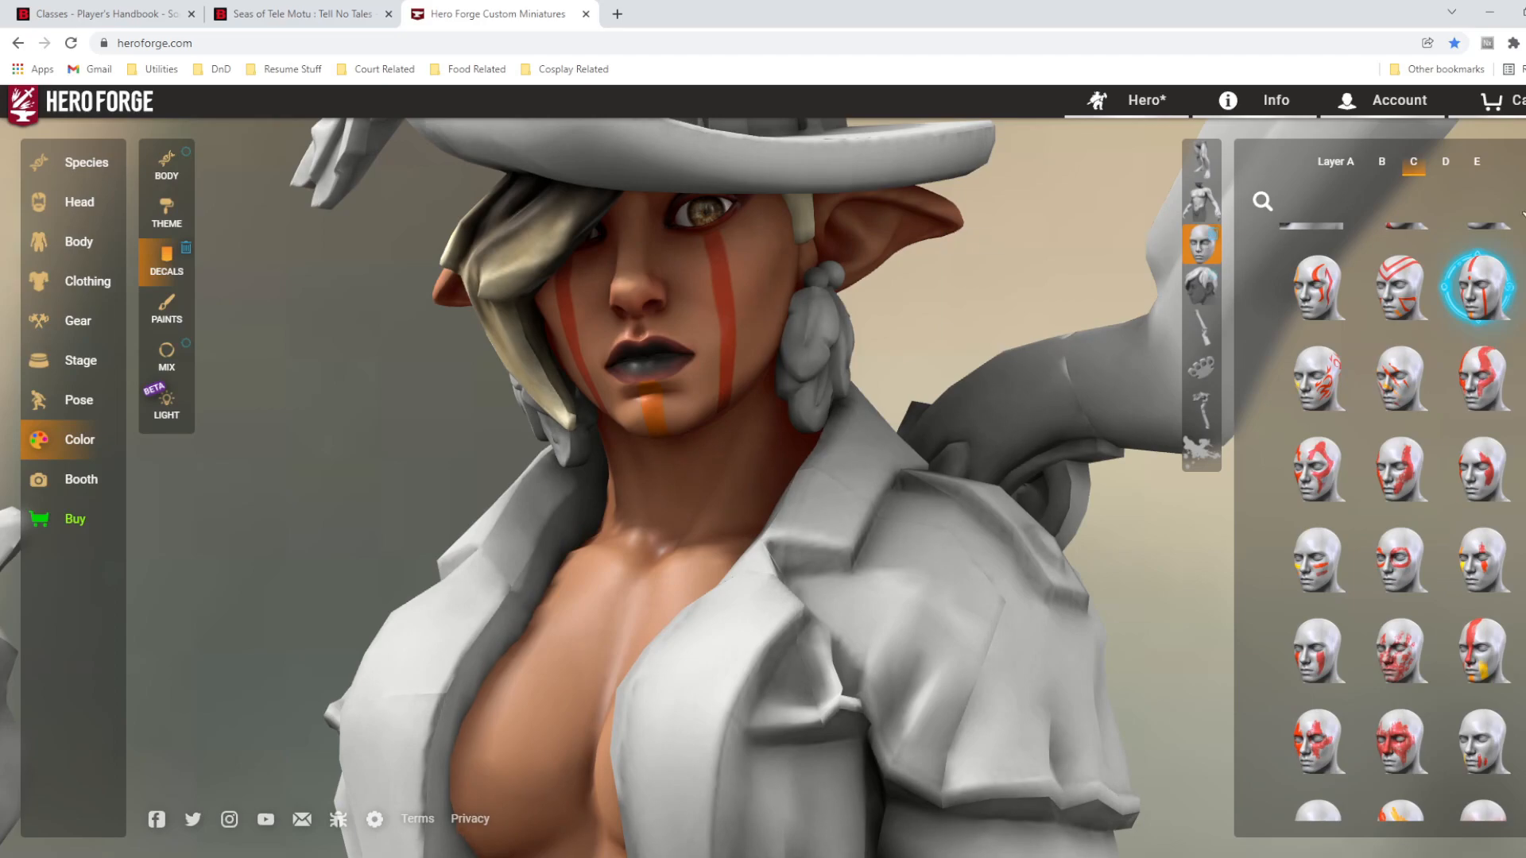
click(1480, 287)
click(1459, 333)
click(1458, 492)
click(1458, 650)
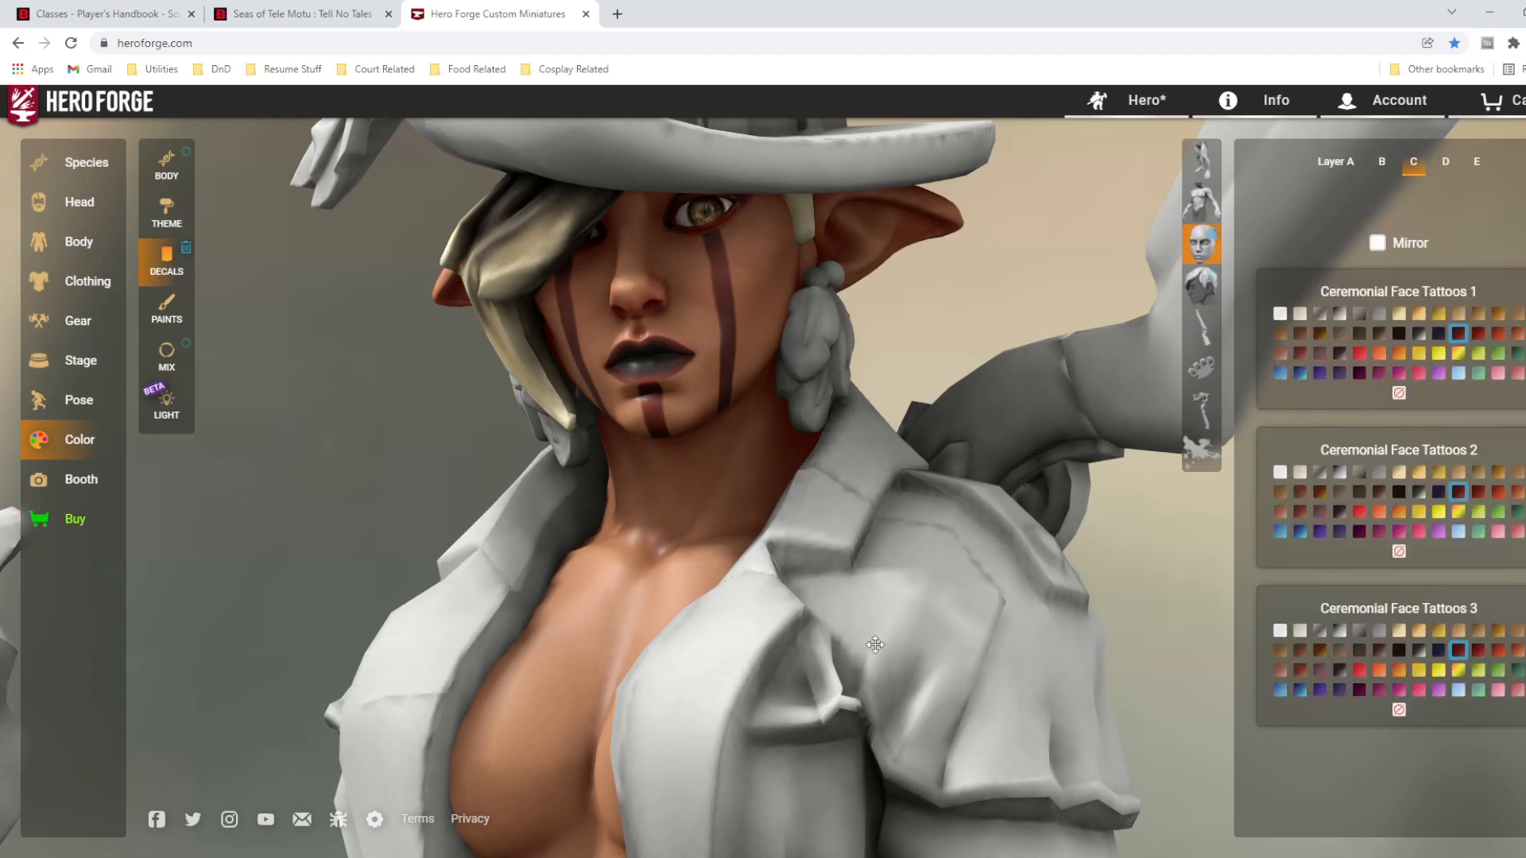
- Add the Lunar Body Tattoos to the torso on Layer B in a dark reddish-brown color
click(1382, 162)
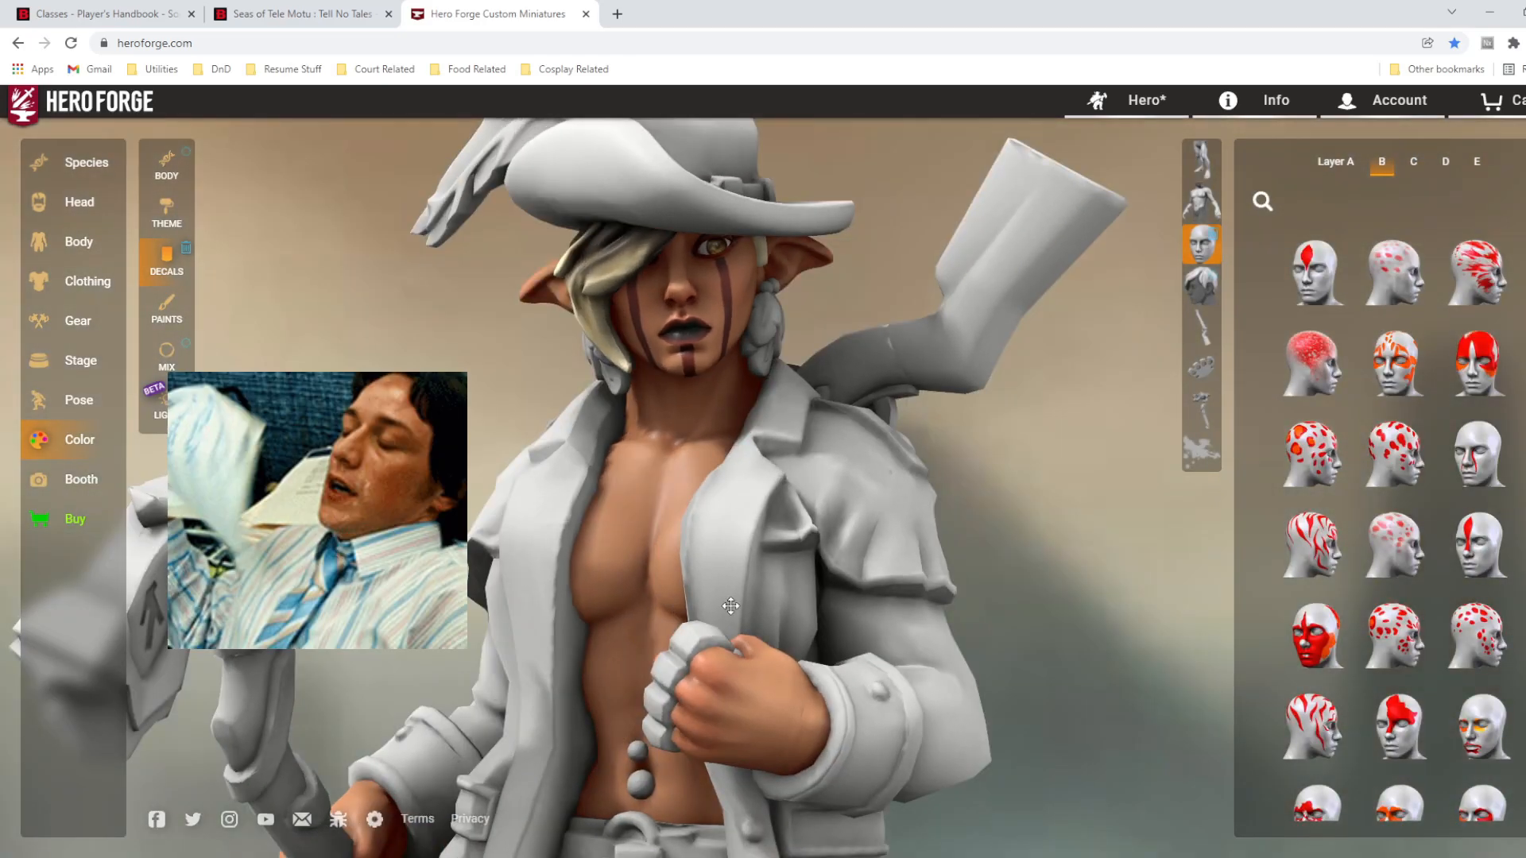
scroll(1398, 516, down, 1)
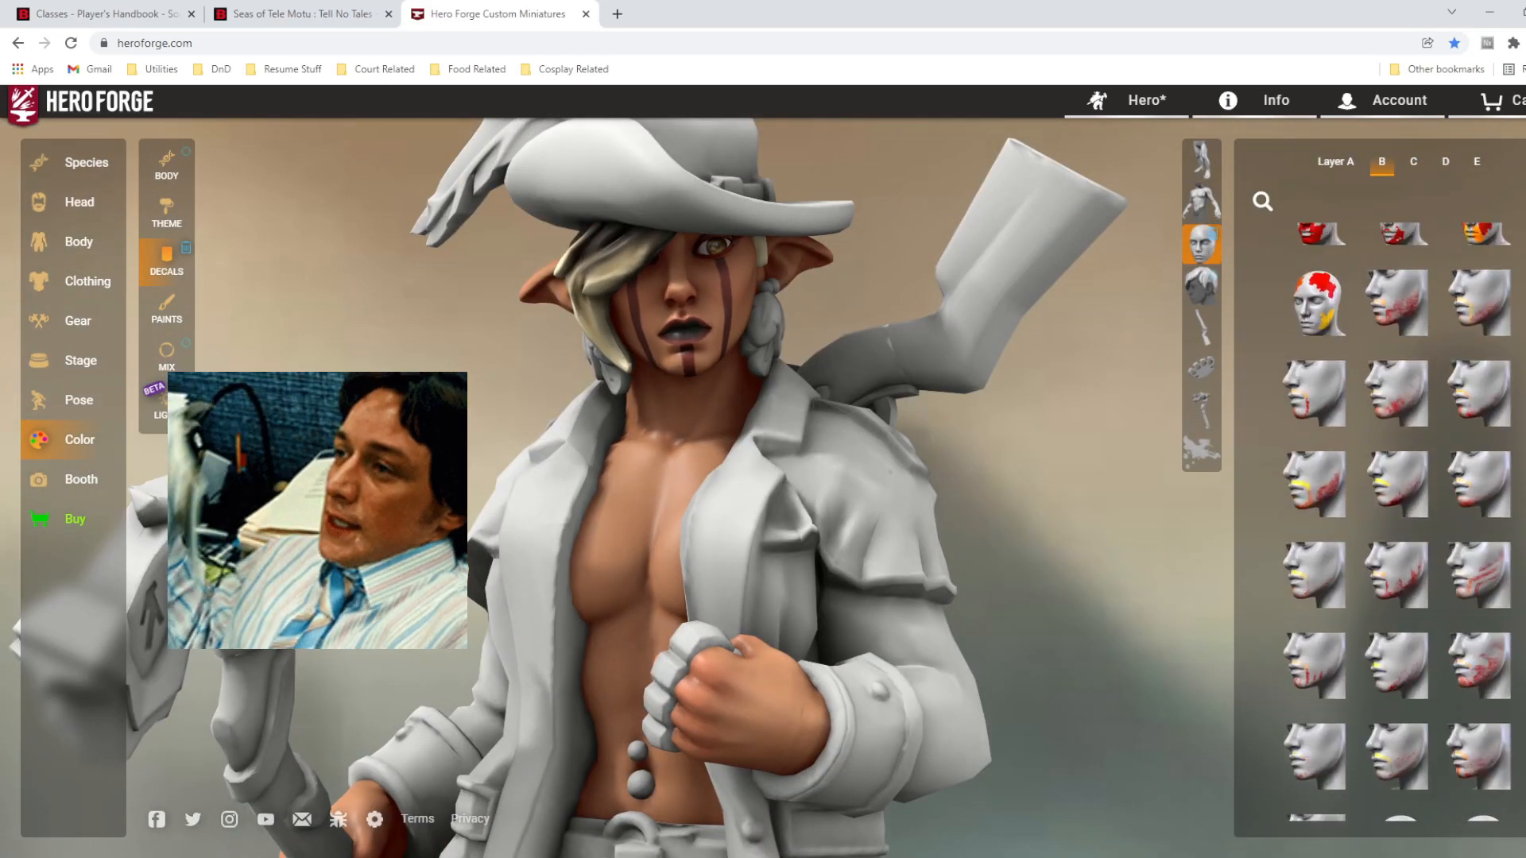
click(1200, 202)
scroll(1399, 517, down, 5)
click(1451, 517)
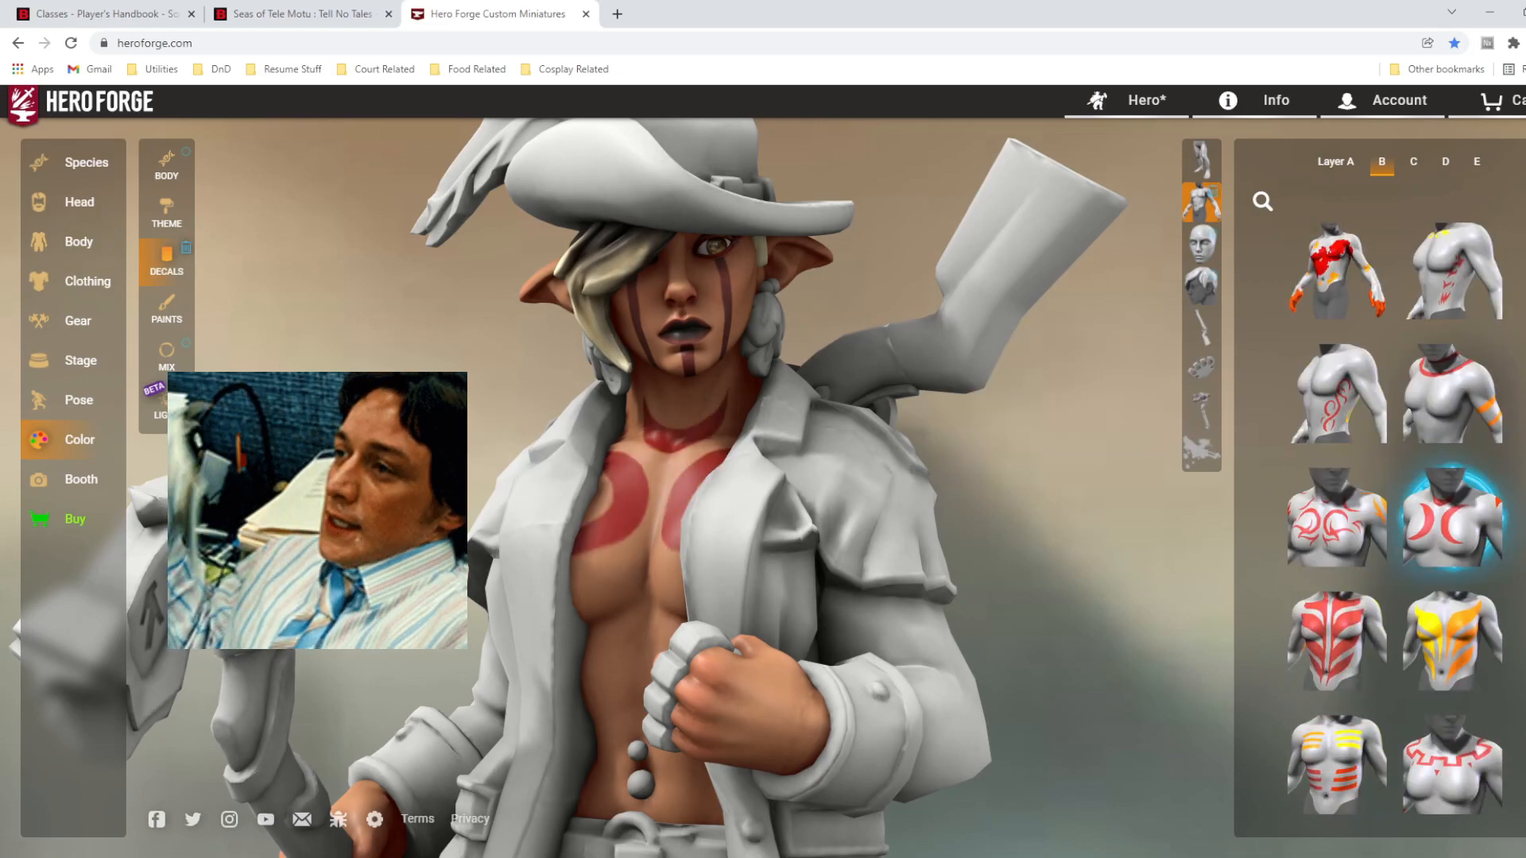
click(1483, 300)
click(1483, 458)
scroll(1494, 785, down, 1)
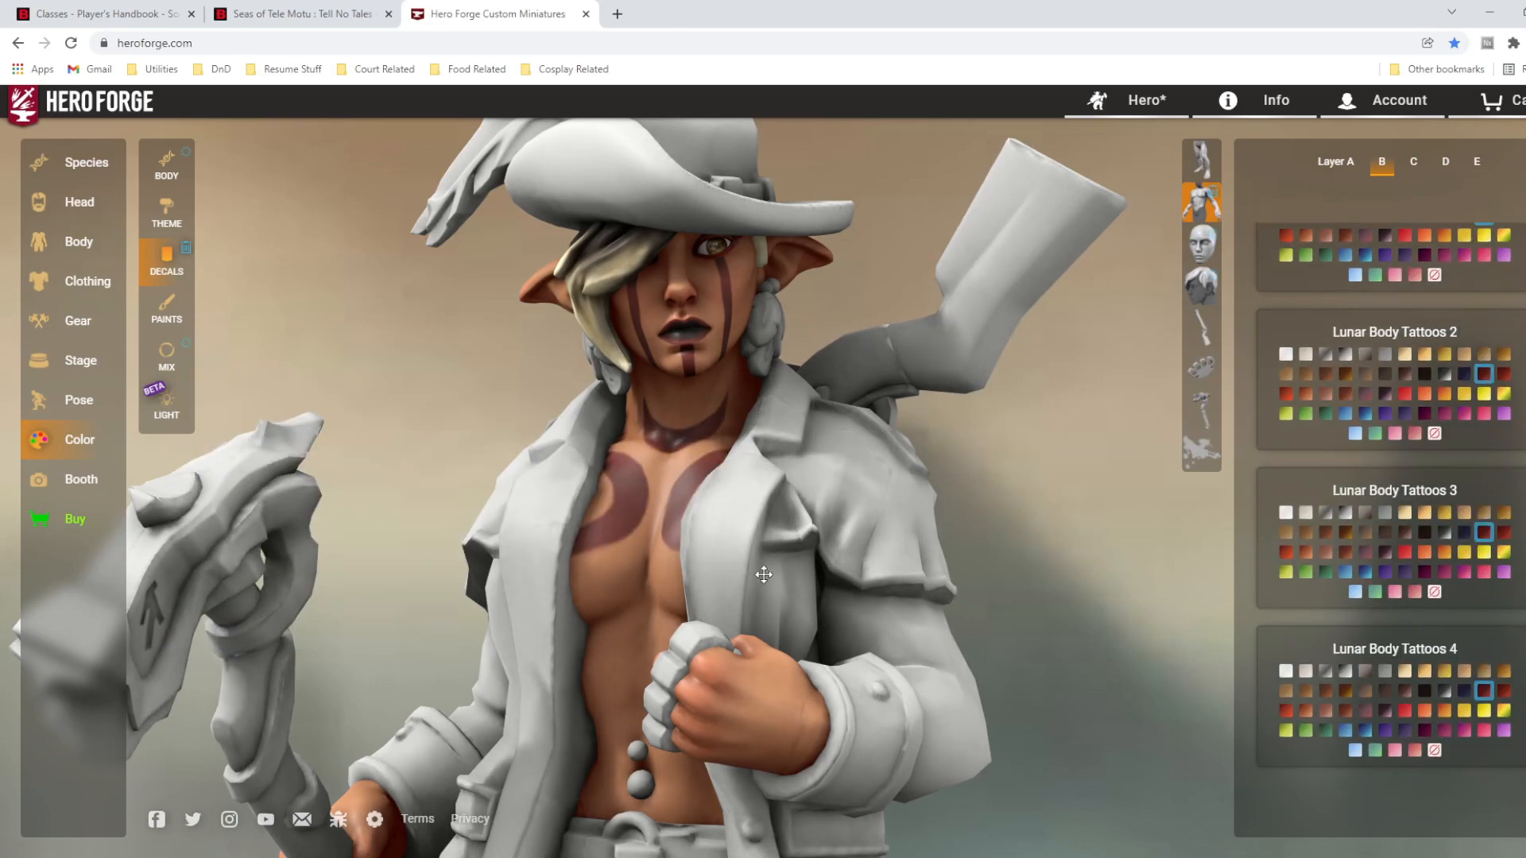
- Apply the color theme with the dark brown coat, olive-gold trim and dark red shoulder cape to the hero
scroll(767, 577, down, 2)
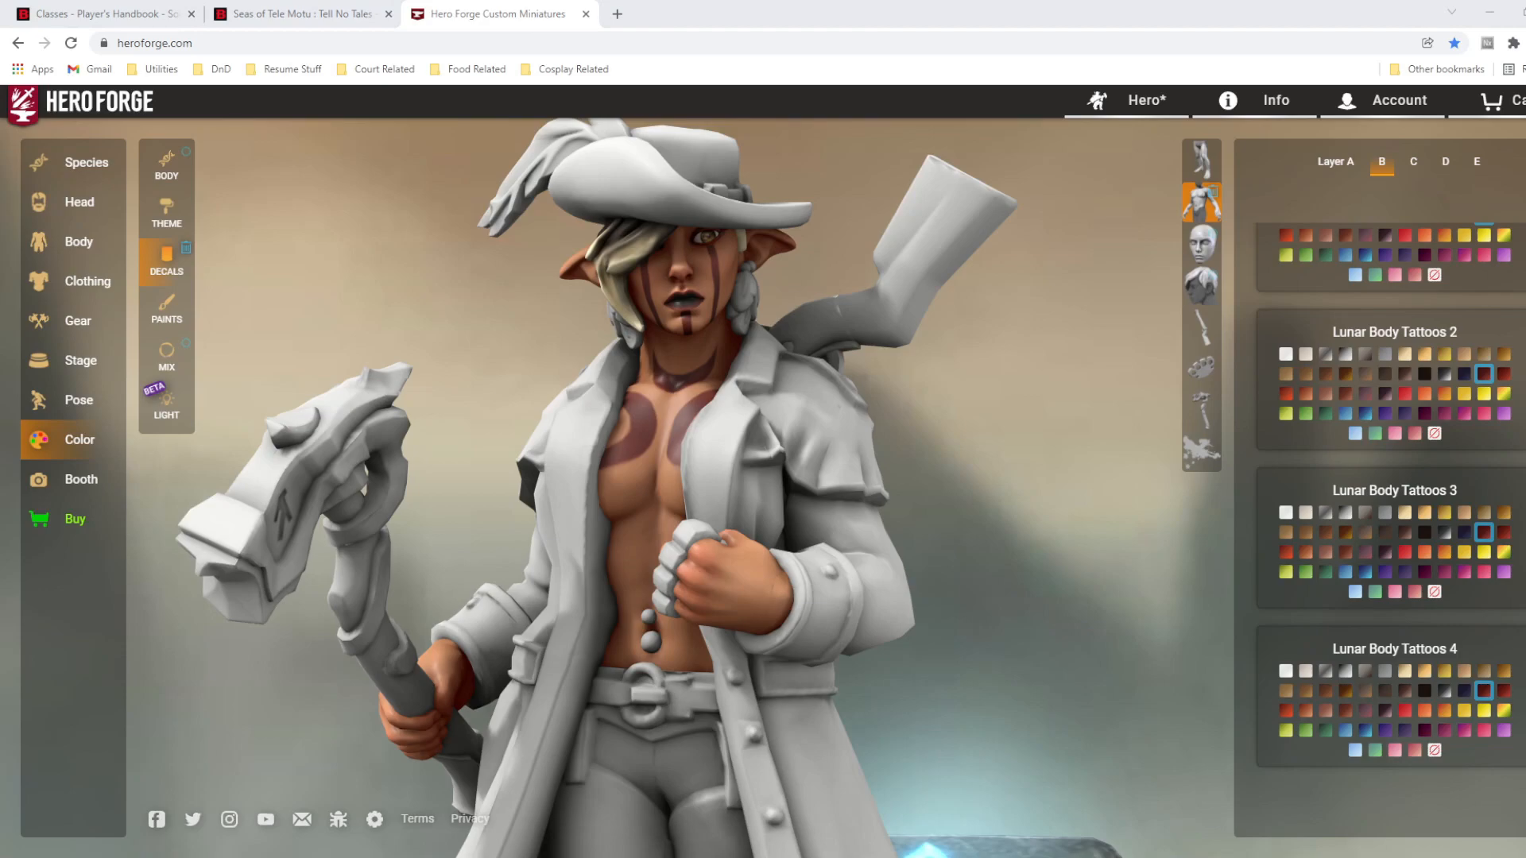
click(166, 213)
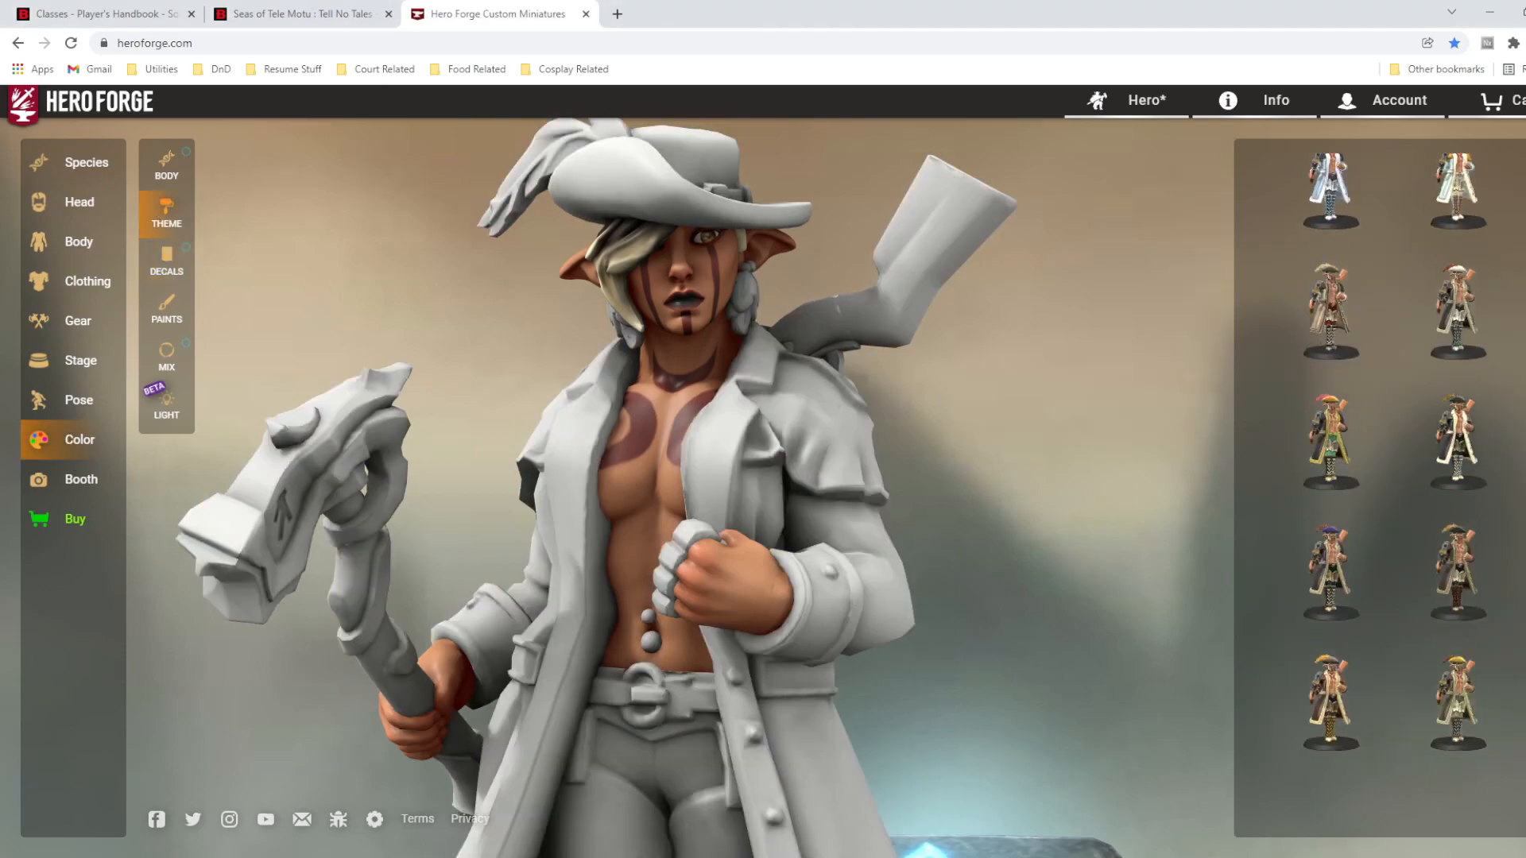
click(1448, 567)
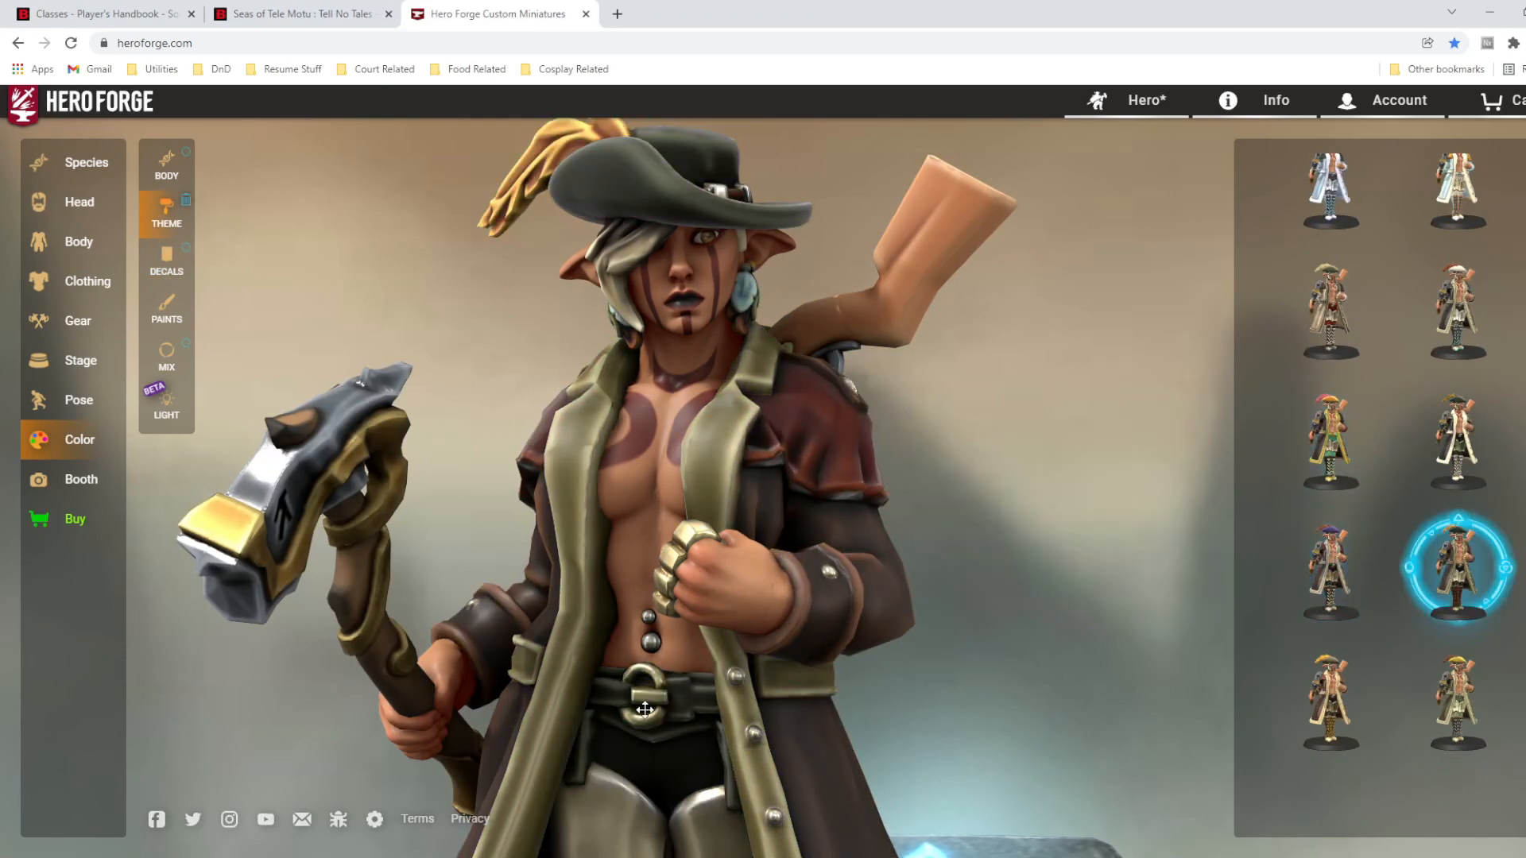
drag(681, 484, 1053, 501)
drag(530, 620, 886, 528)
drag(716, 484, 630, 569)
scroll(596, 565, up, 3)
- Turn and tilt the hero's head by raising Twist and Bend in group 1 and Twist and Tilt in group 2
click(79, 400)
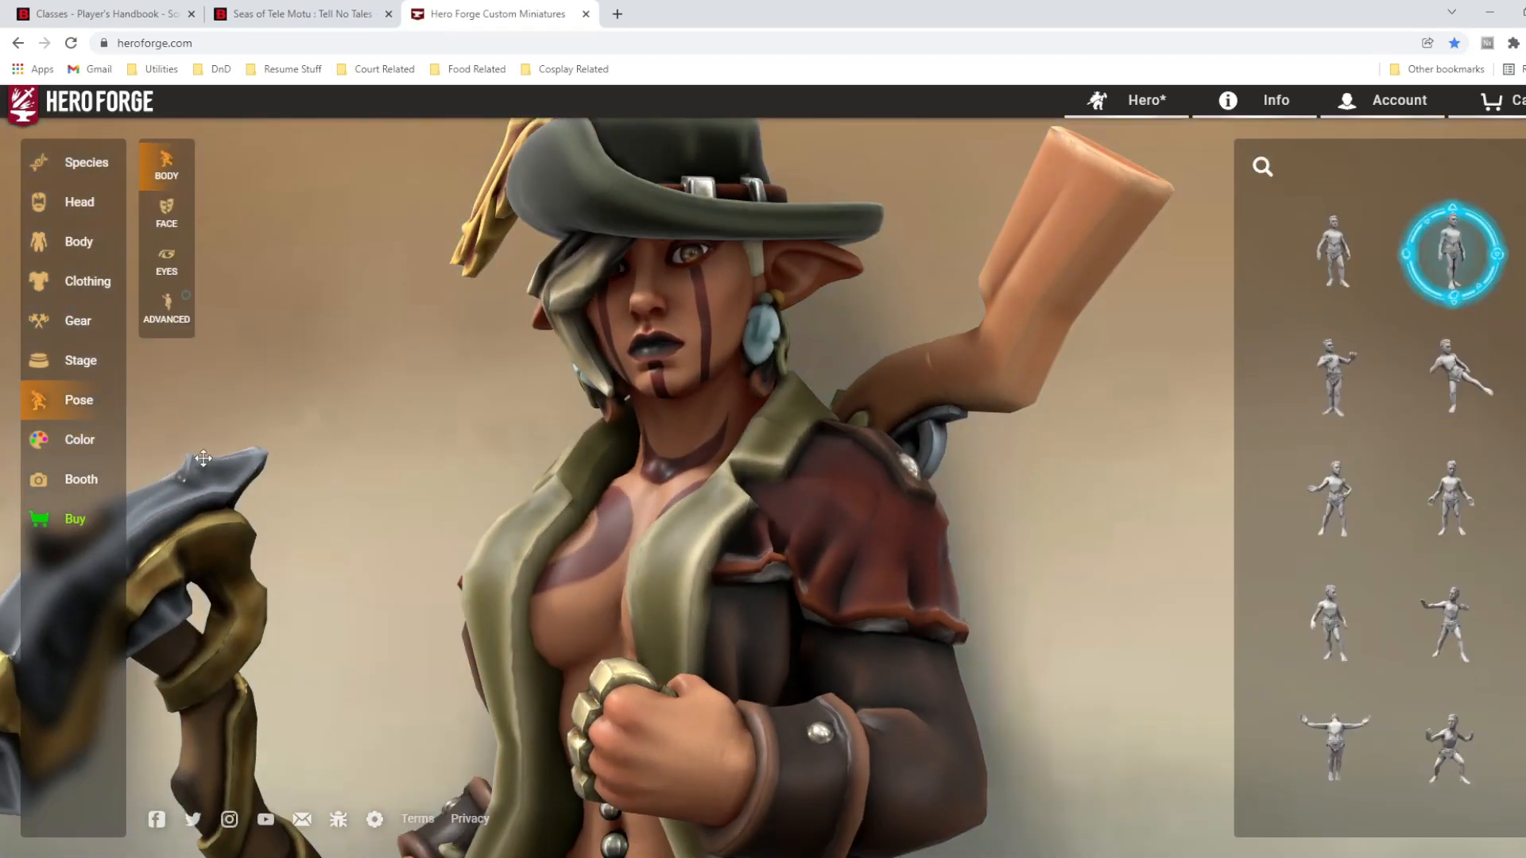
click(167, 305)
drag(1408, 363, 1468, 363)
drag(1393, 420, 1407, 422)
drag(1403, 478, 1401, 486)
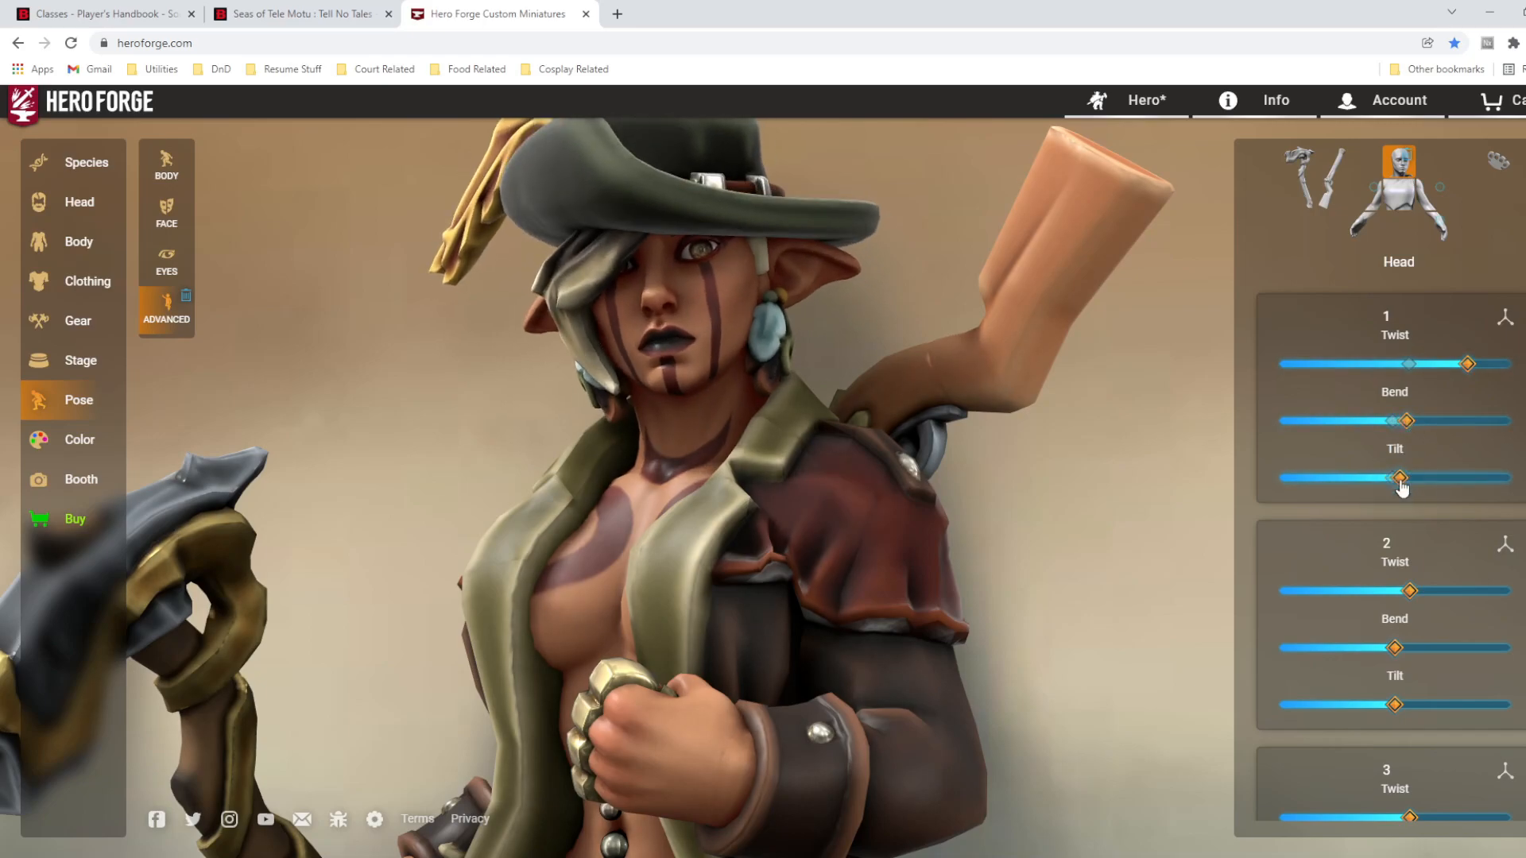
drag(1410, 592, 1414, 596)
drag(1396, 649, 1416, 704)
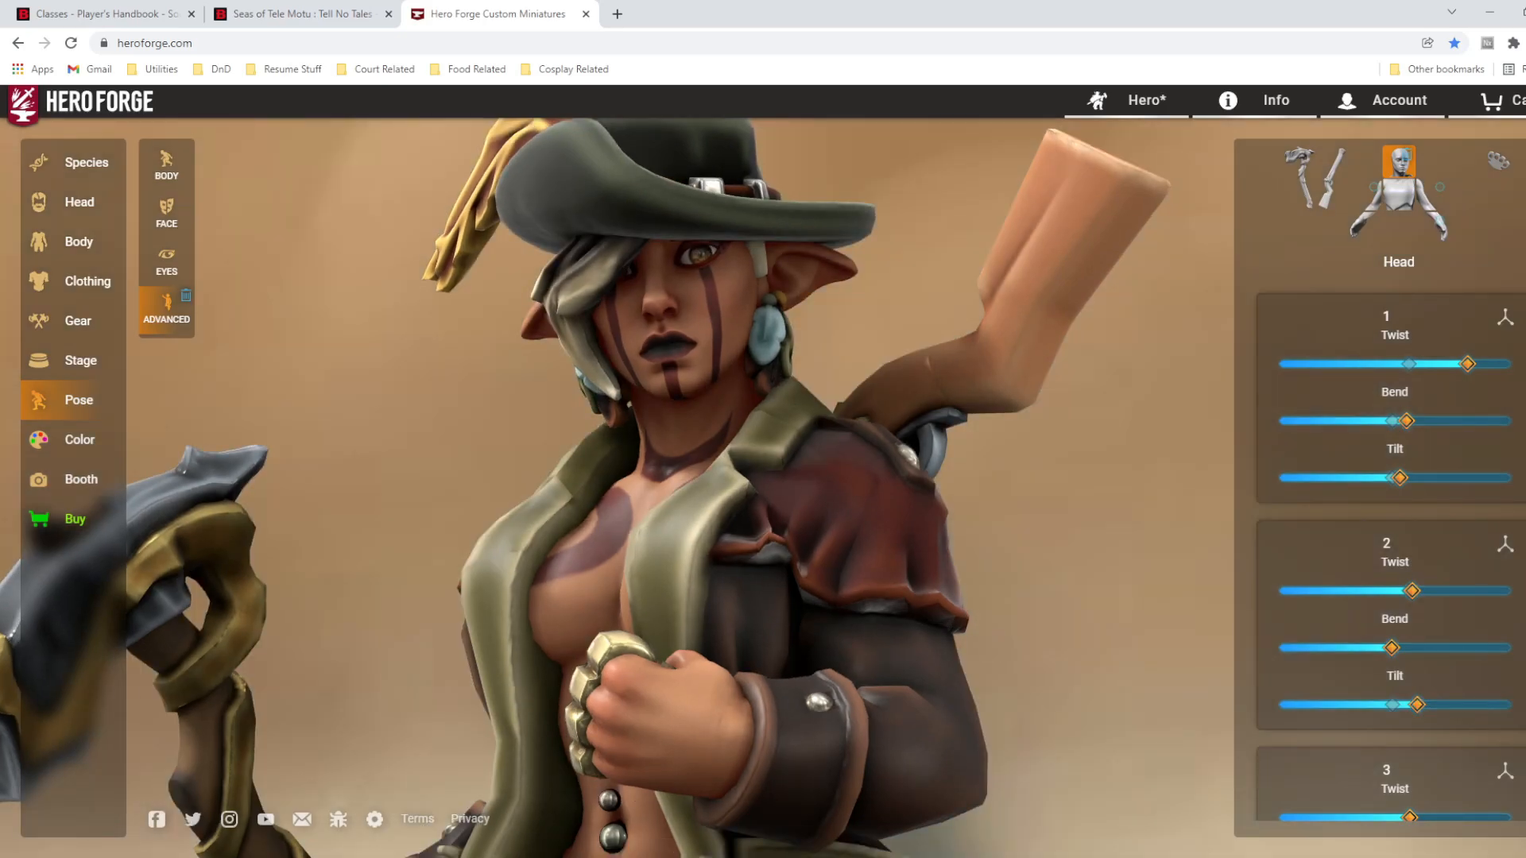
click(187, 240)
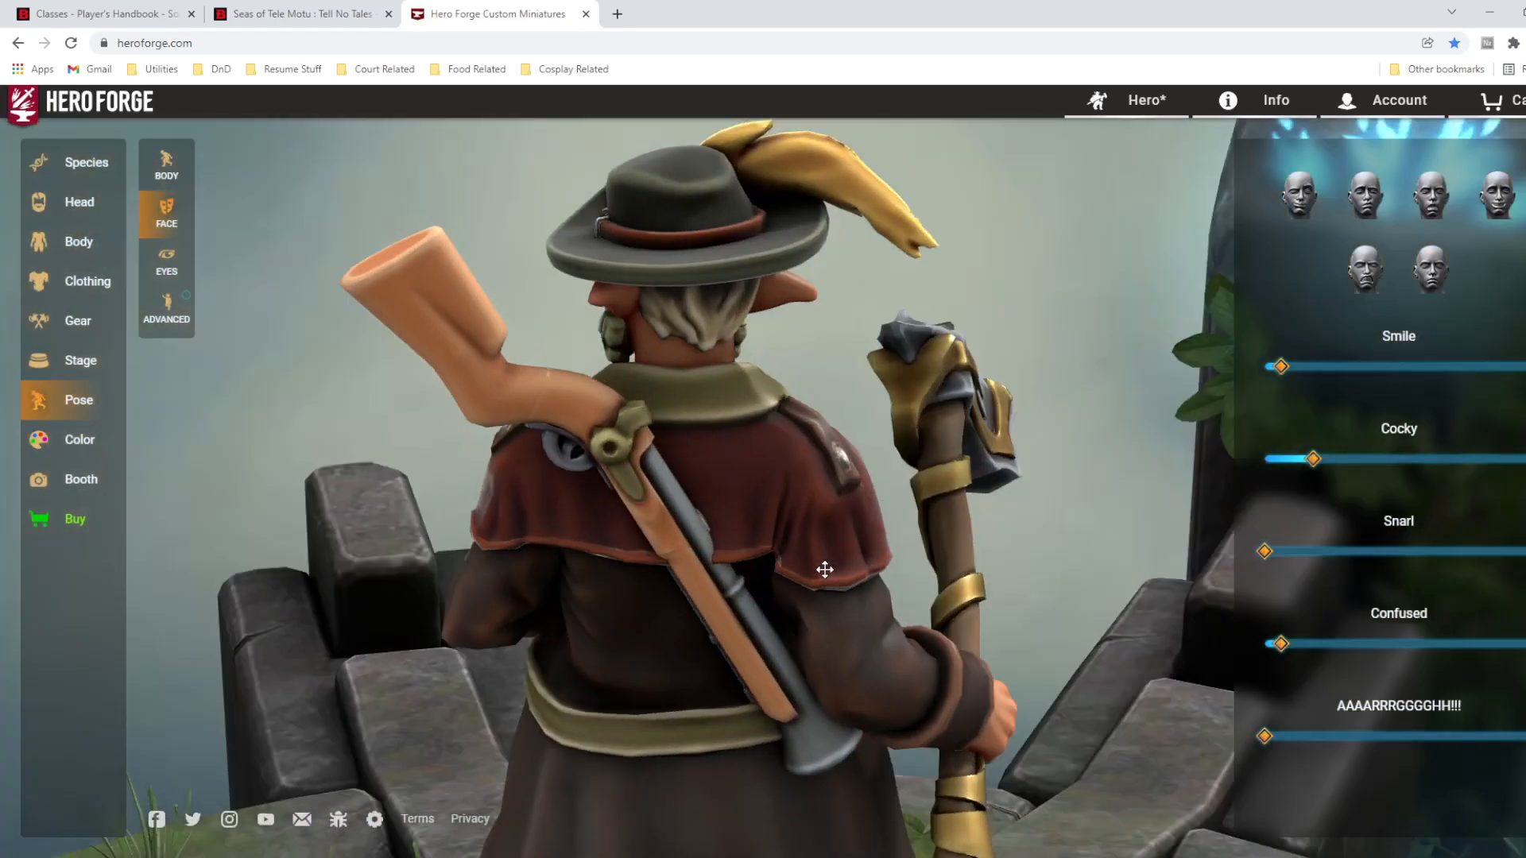
drag(825, 569, 326, 462)
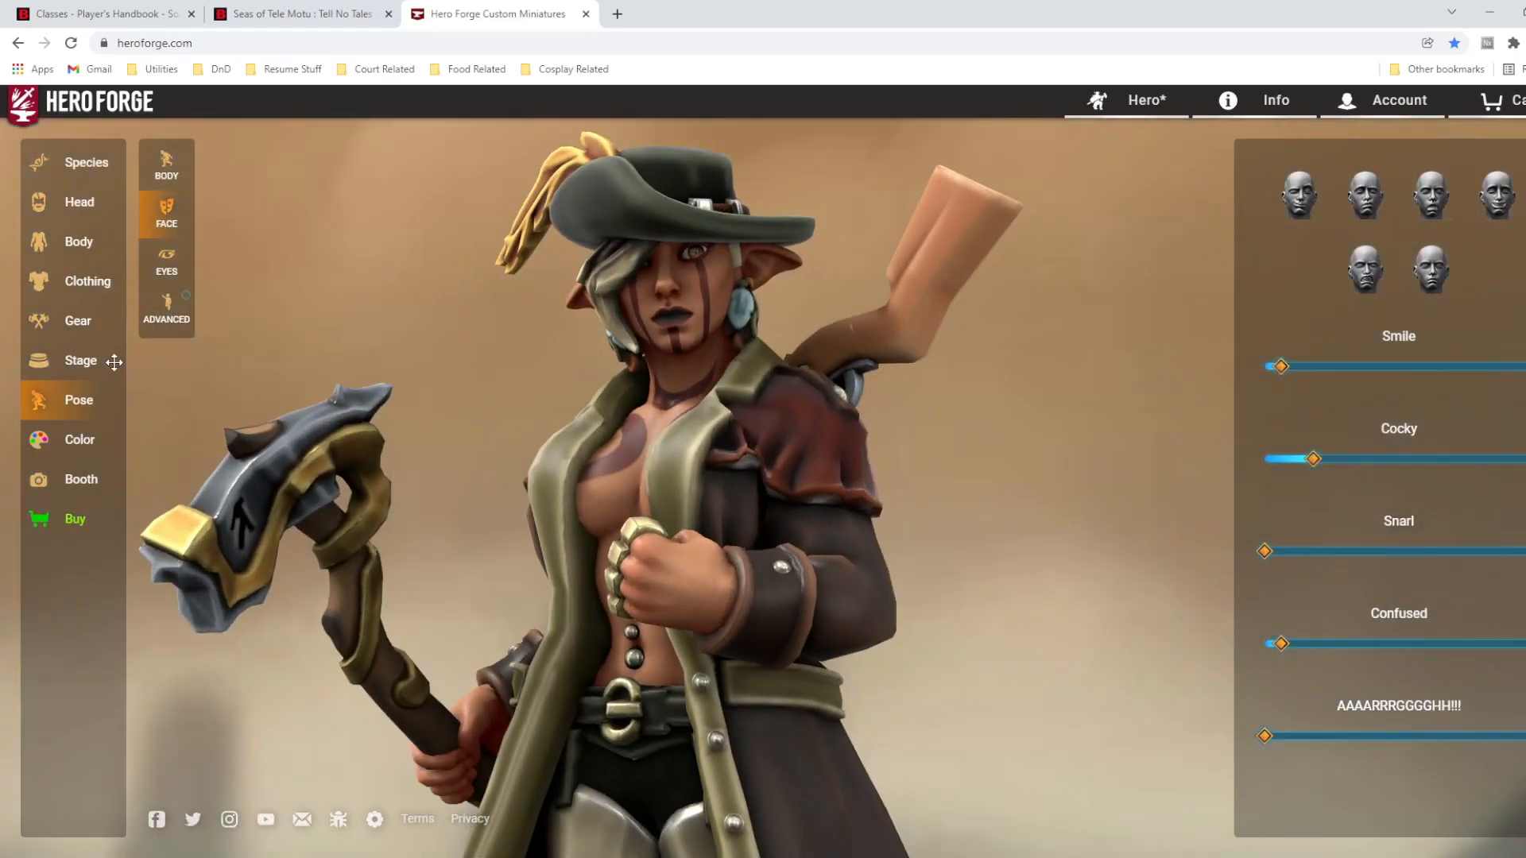
- Pick up the Brass paint and apply it to the hero's belly piercing
click(96, 440)
click(167, 317)
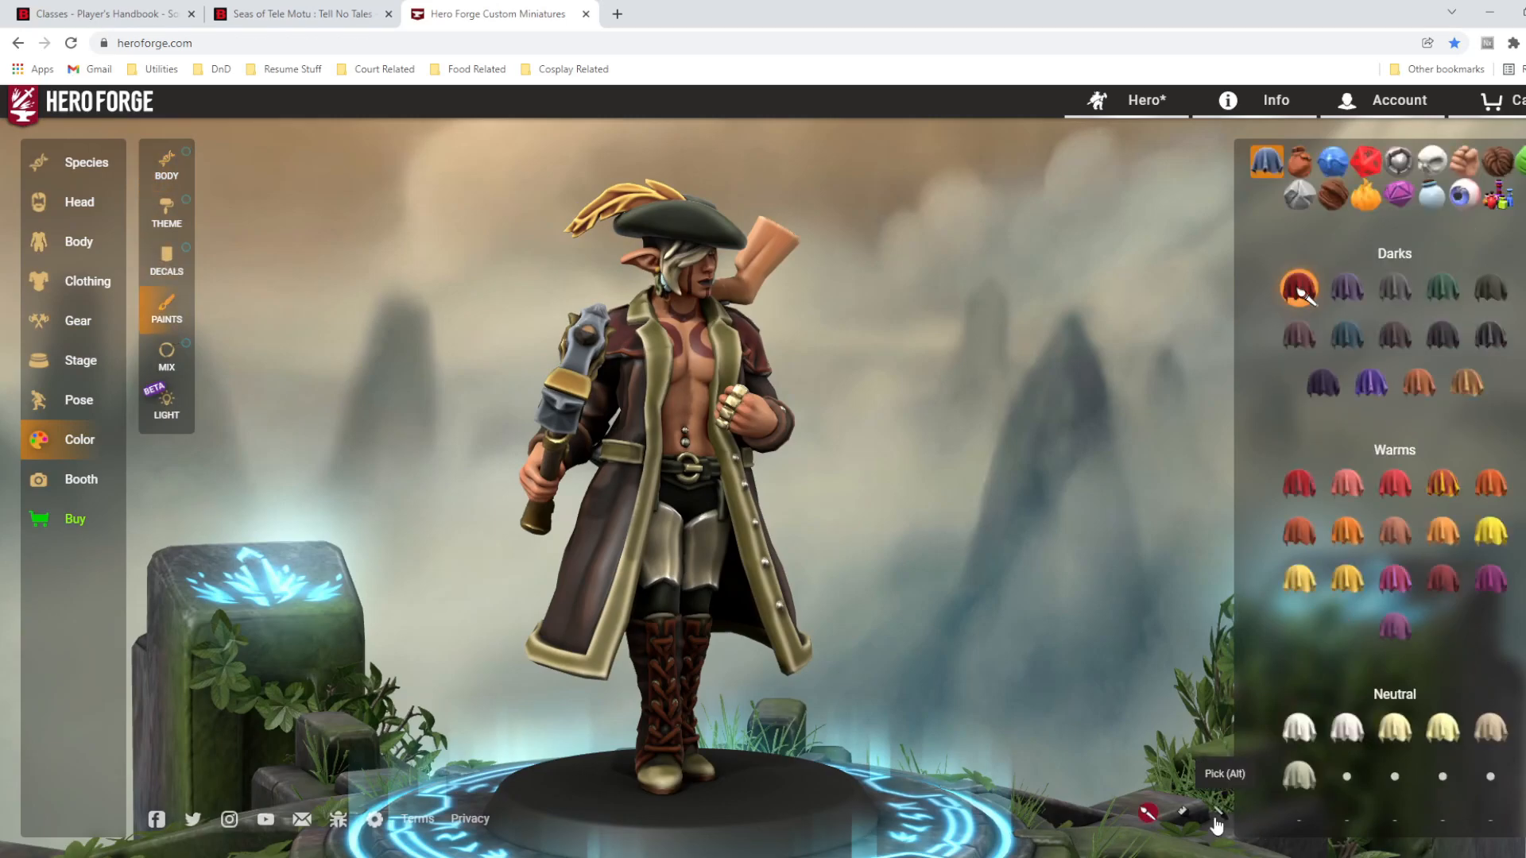
click(1219, 813)
click(826, 691)
click(695, 698)
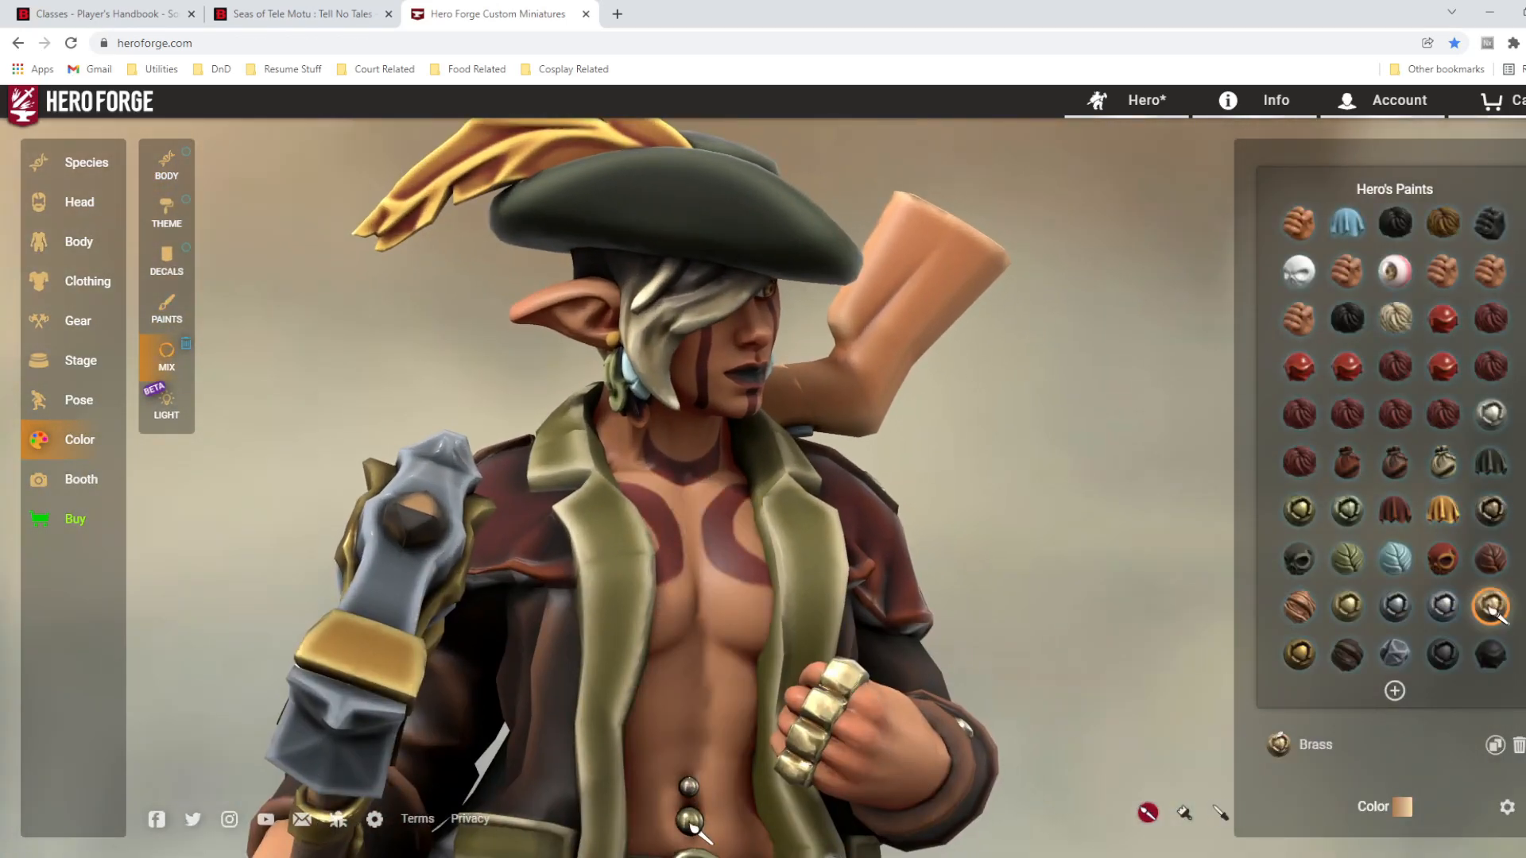
click(689, 789)
- Select the Browny Frowny Tuned paint among the hero's mixed paints
mouse_move(1116, 580)
mouse_down()
mouse_move(836, 551)
mouse_move(248, 546)
mouse_move(655, 303)
mouse_up()
drag(569, 472, 898, 469)
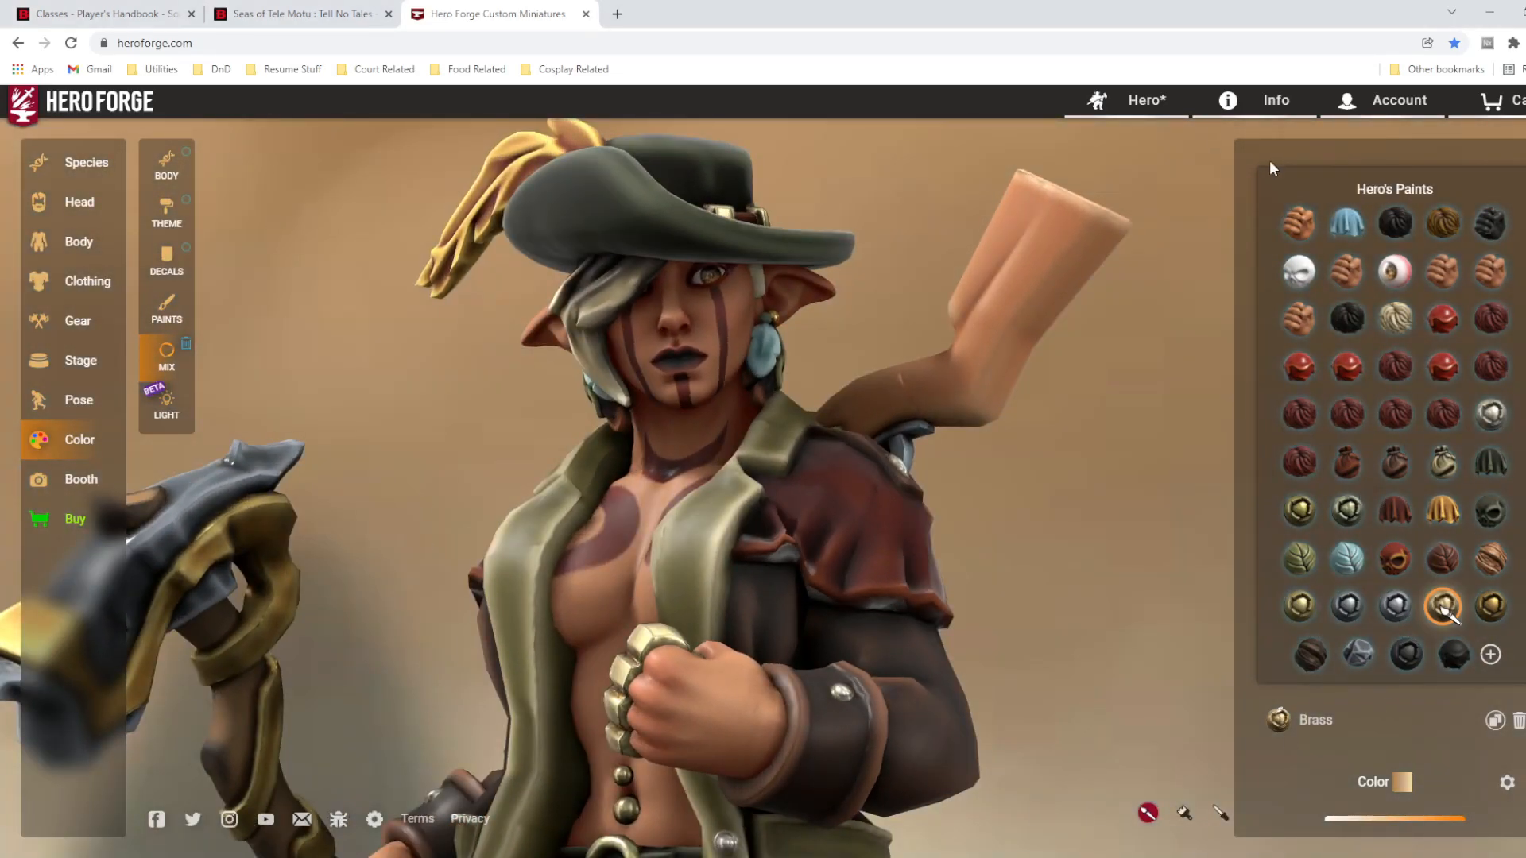
click(1443, 513)
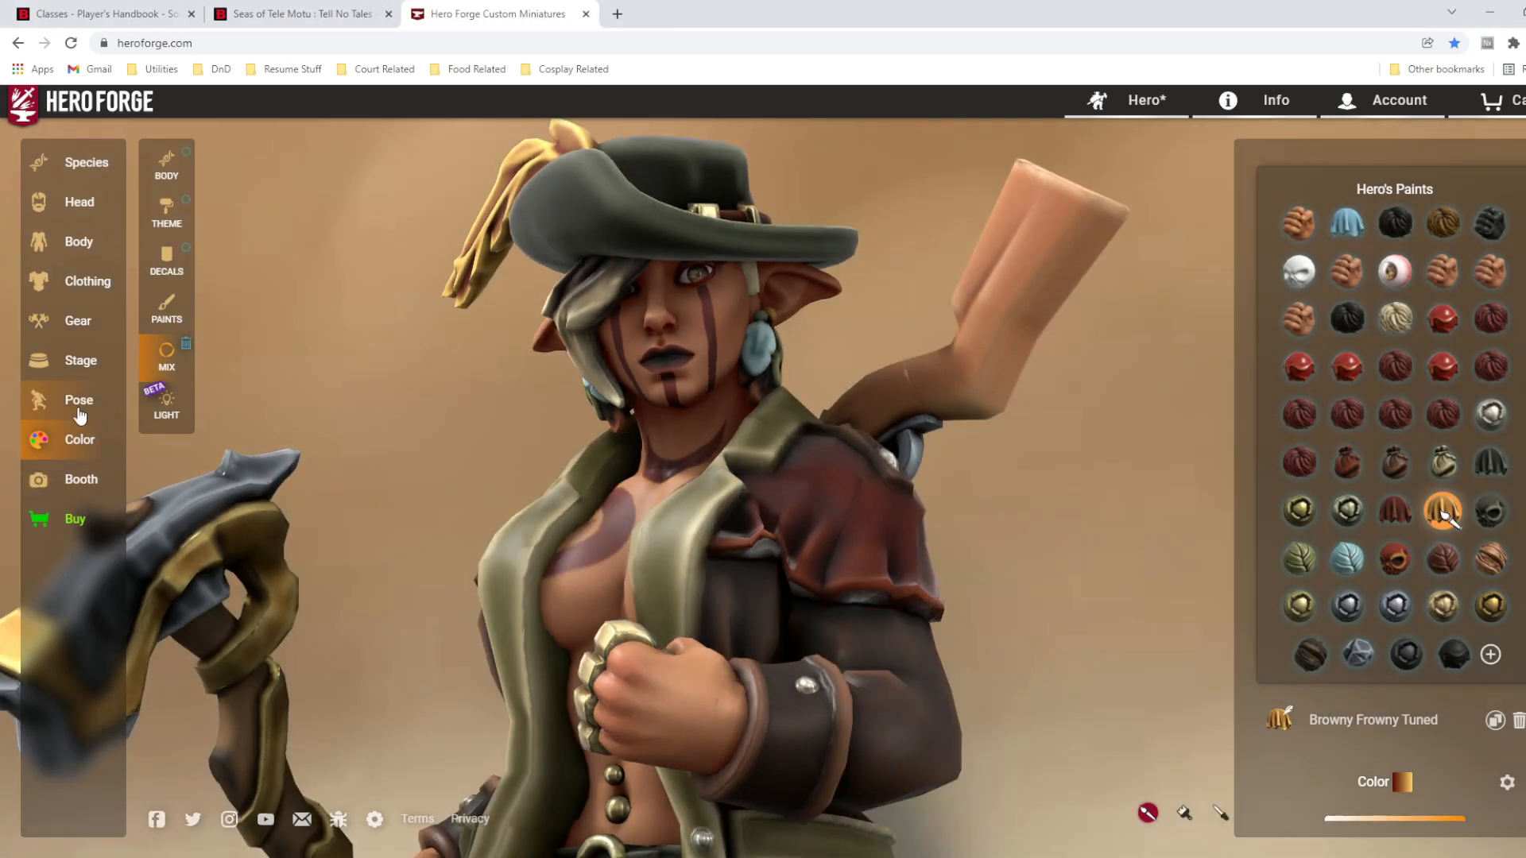
- Open the hero's eye pose settings for horizontal and vertical gaze direction
click(75, 402)
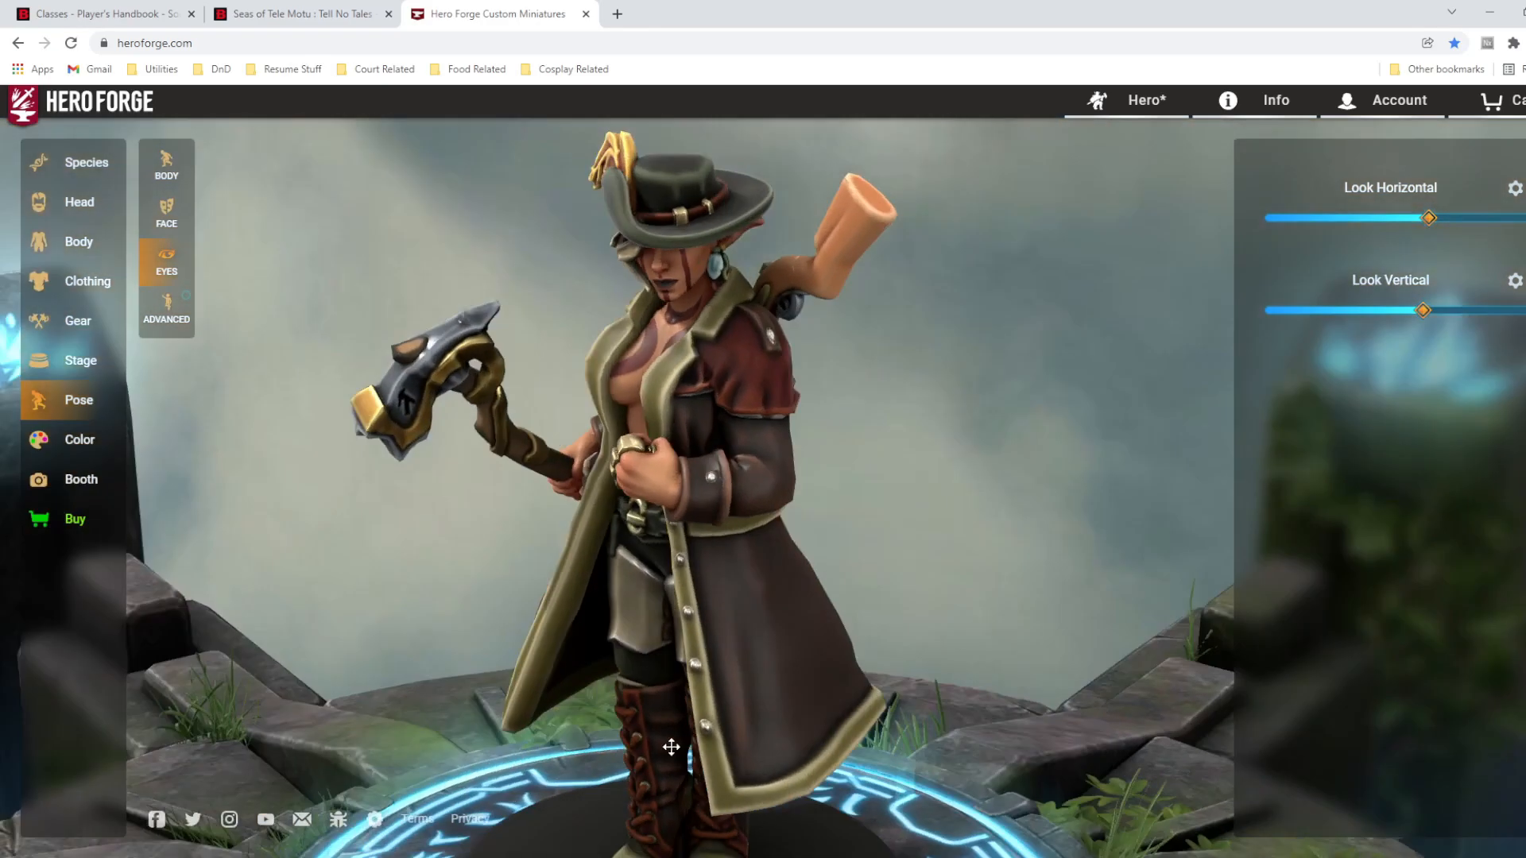
drag(672, 747, 829, 527)
scroll(829, 526, up, 5)
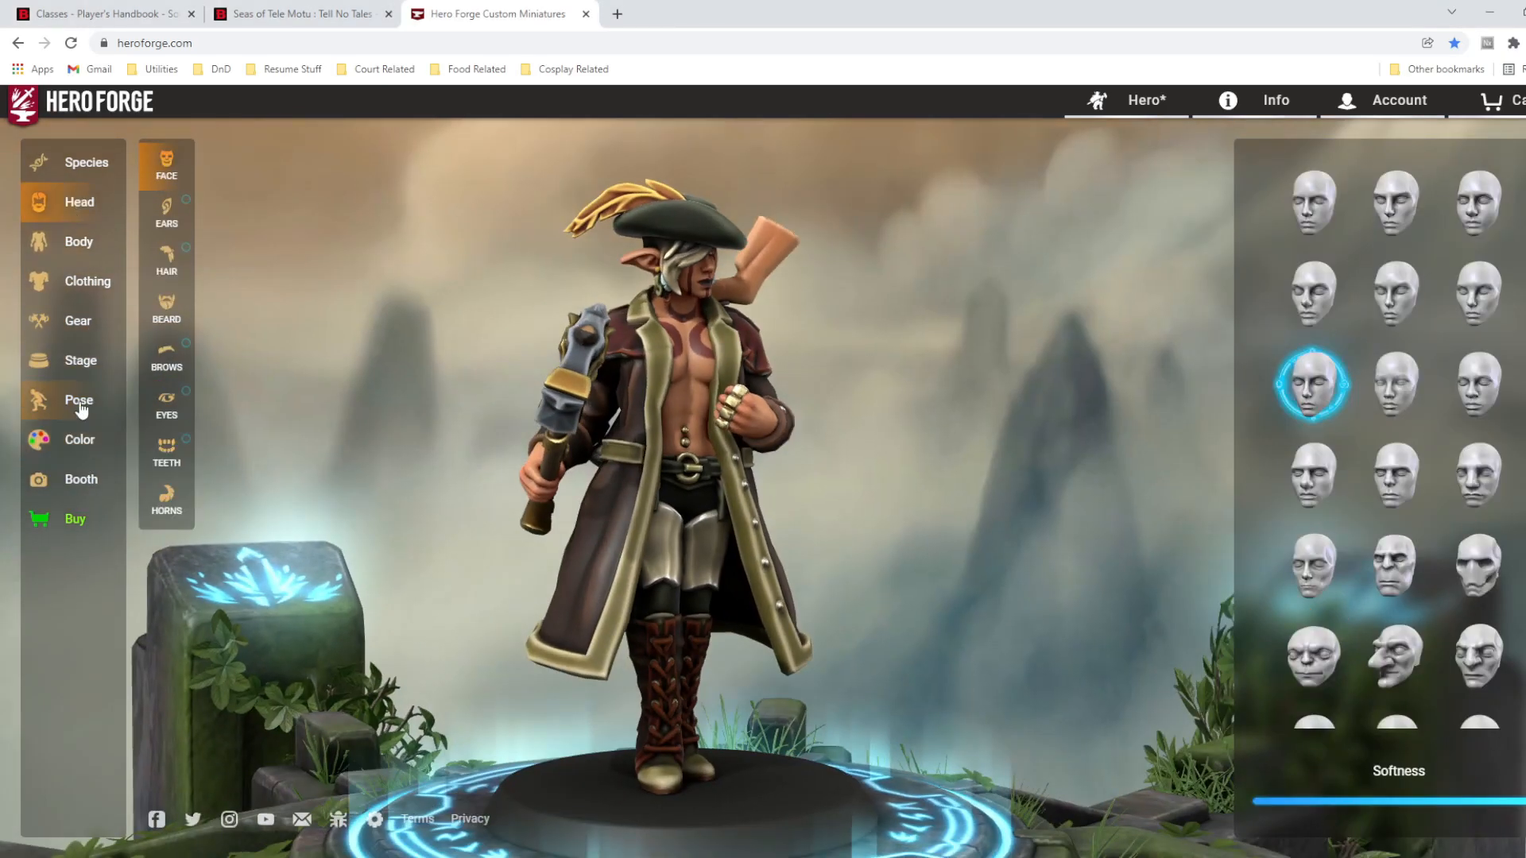
- Change the hero's eye color to the dark brown swatch beside Brown
click(81, 404)
click(79, 439)
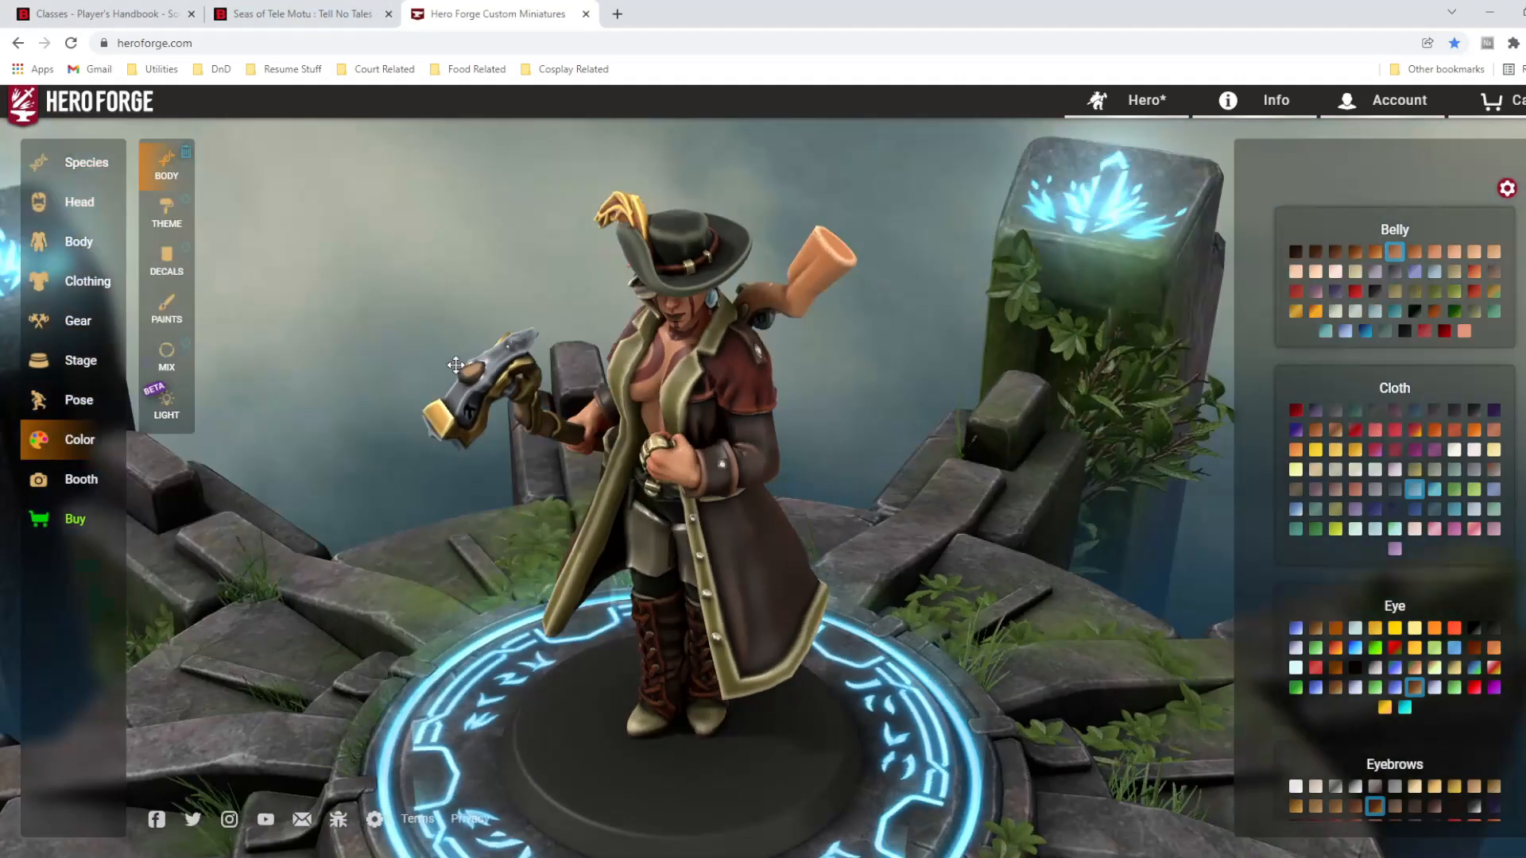
scroll(692, 457, up, 5)
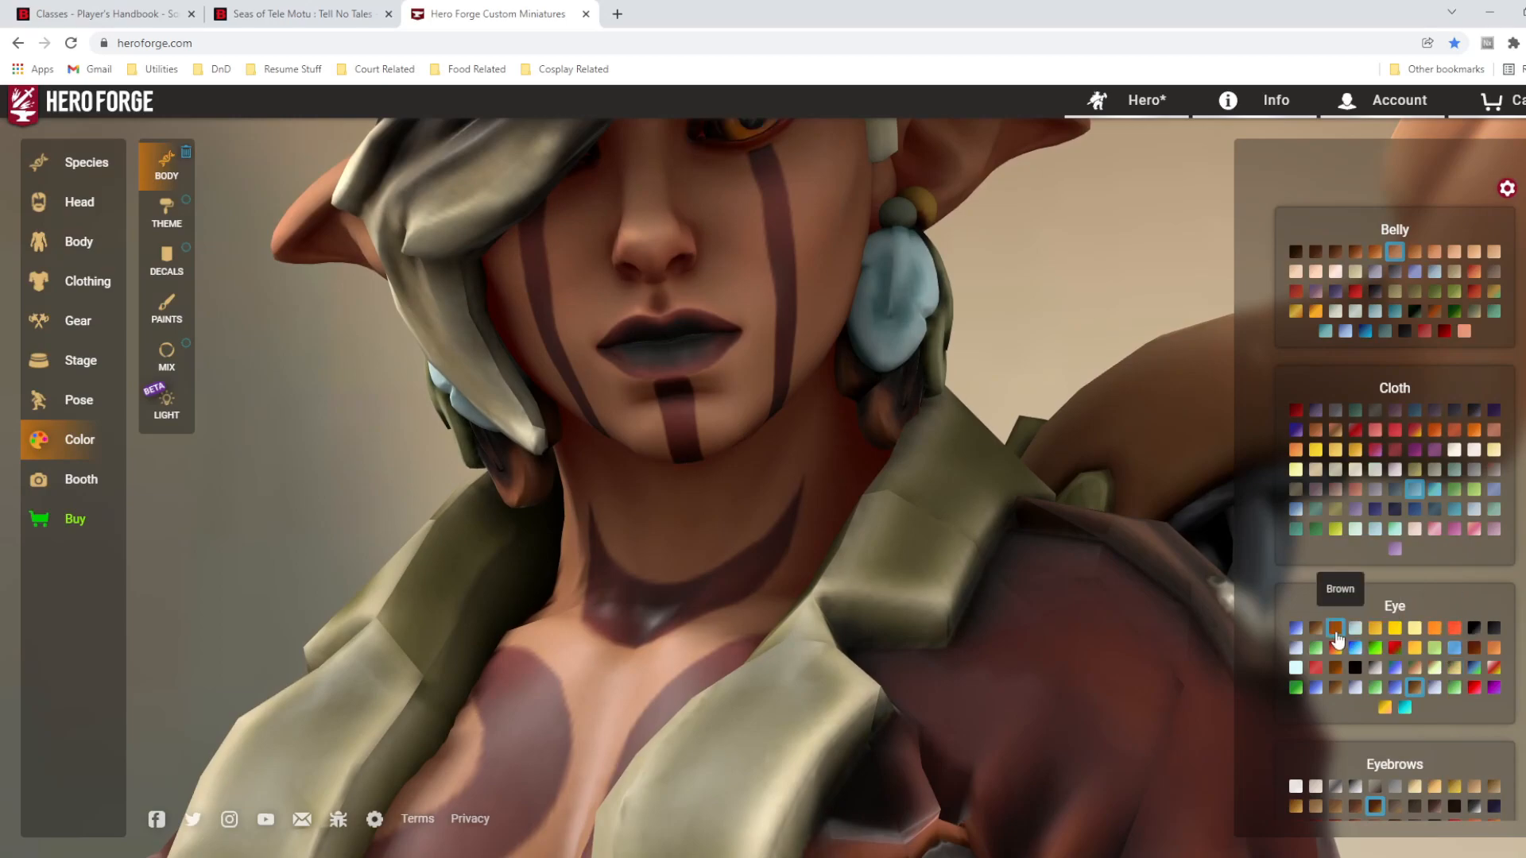
scroll(1103, 499, down, 2)
scroll(702, 502, down, 3)
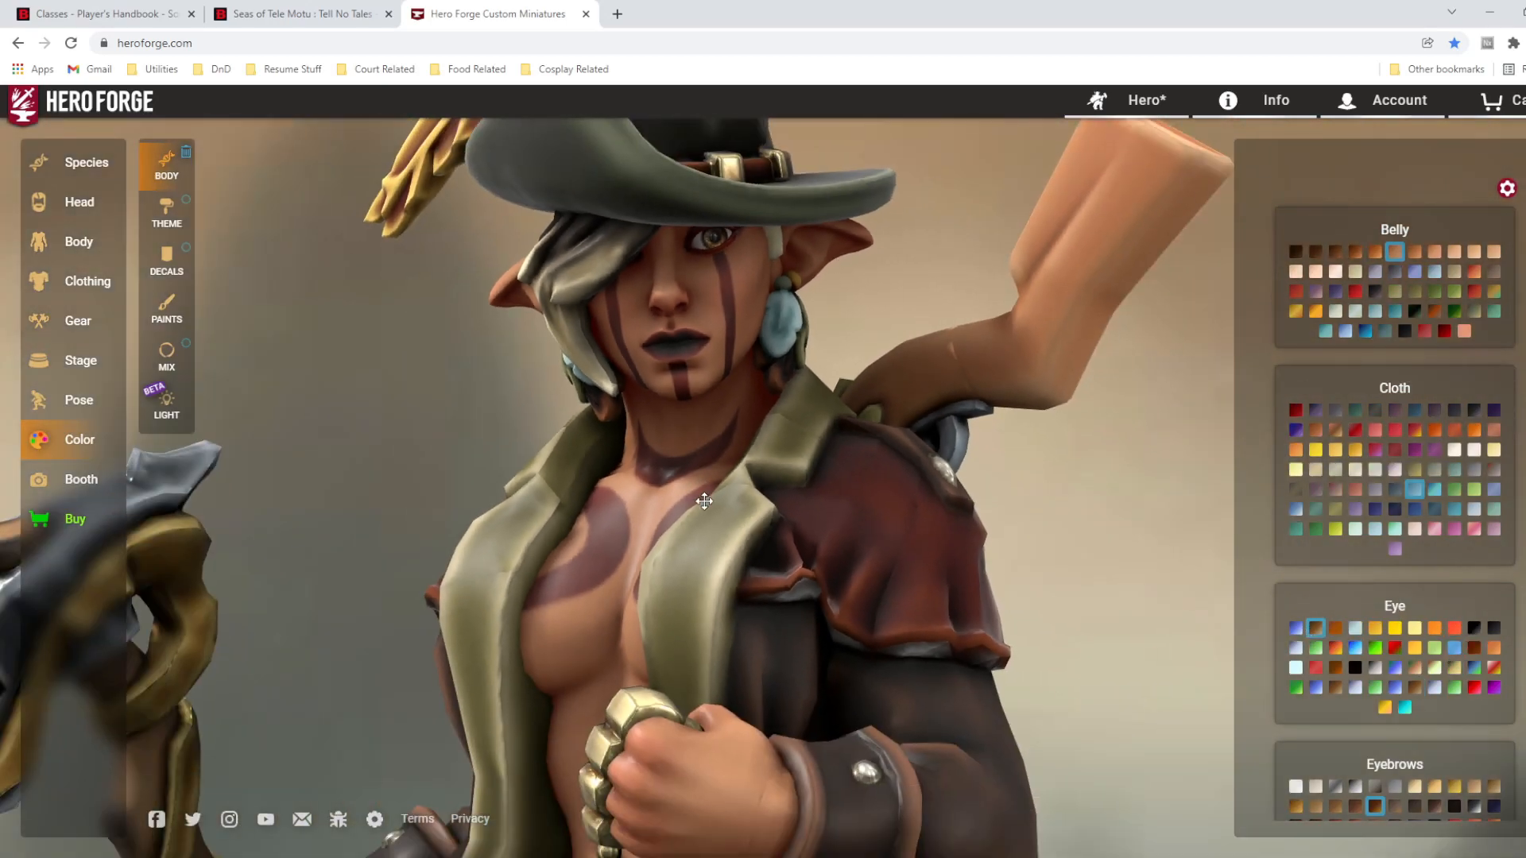
drag(739, 503, 580, 584)
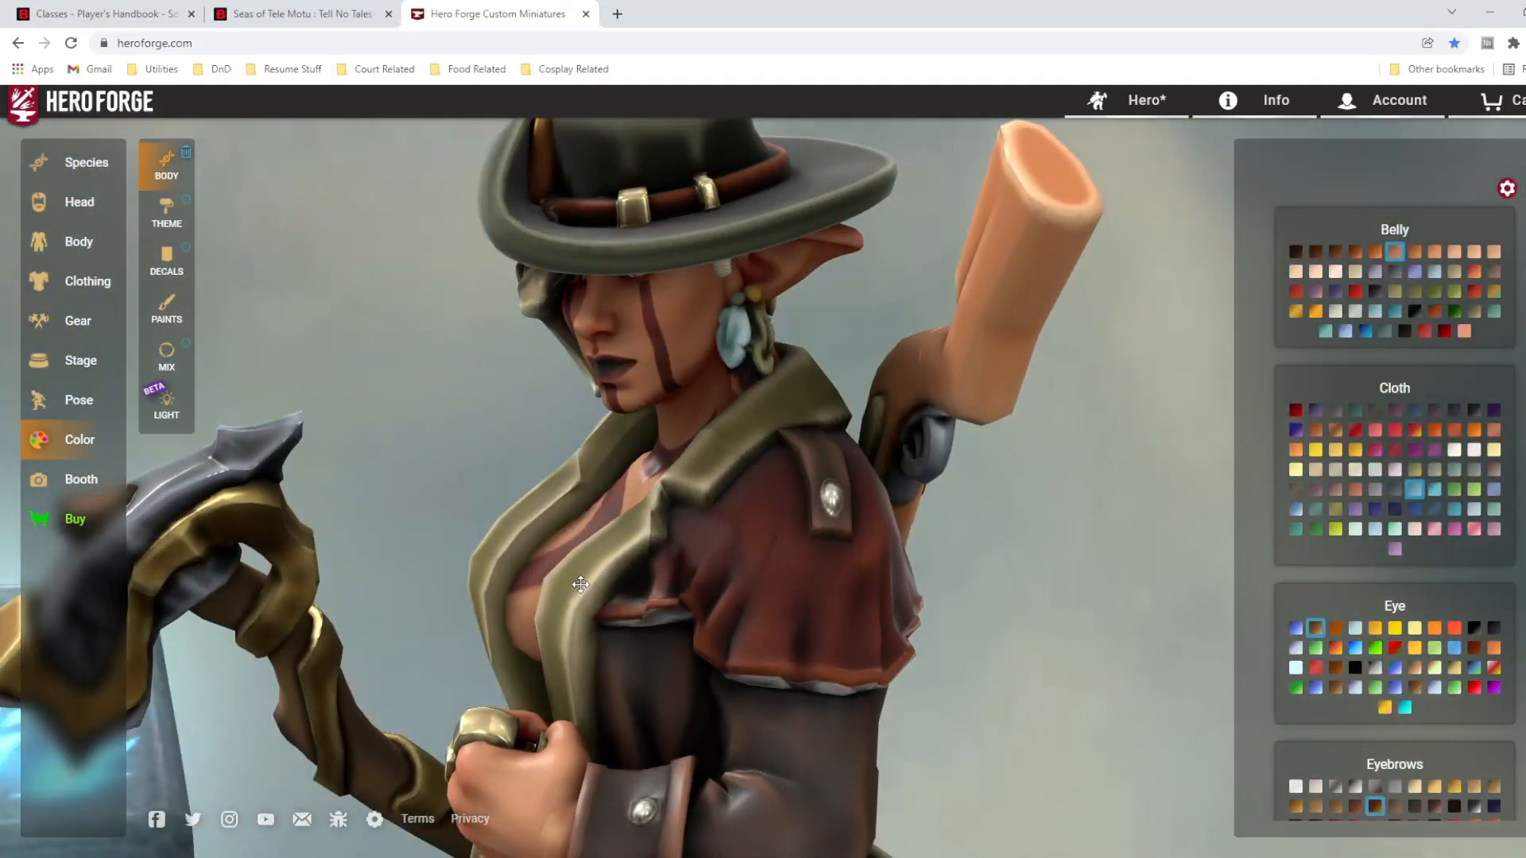
drag(535, 466, 822, 568)
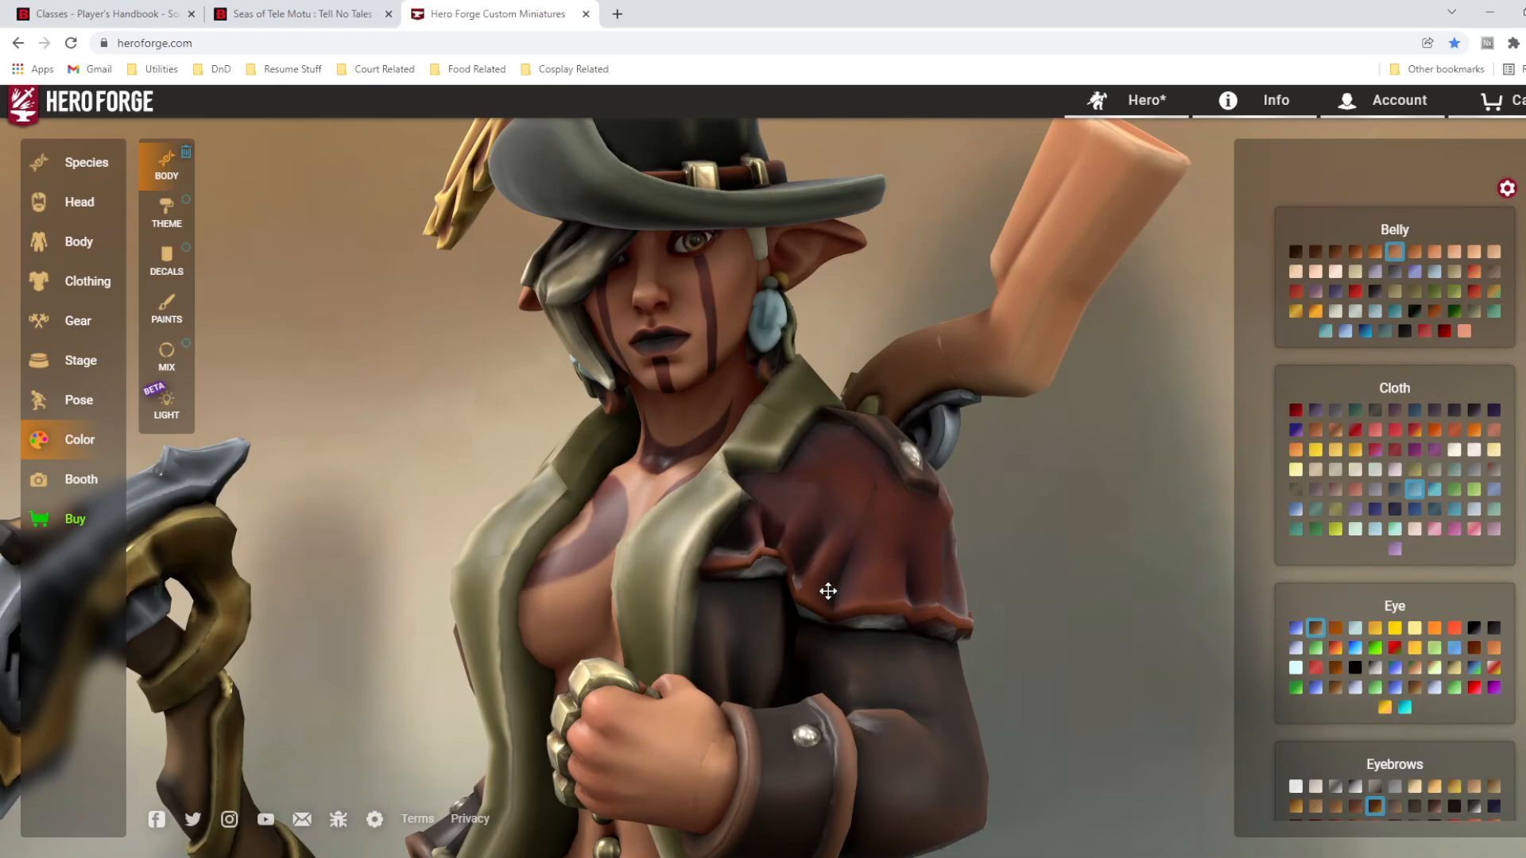
scroll(777, 546, down, 5)
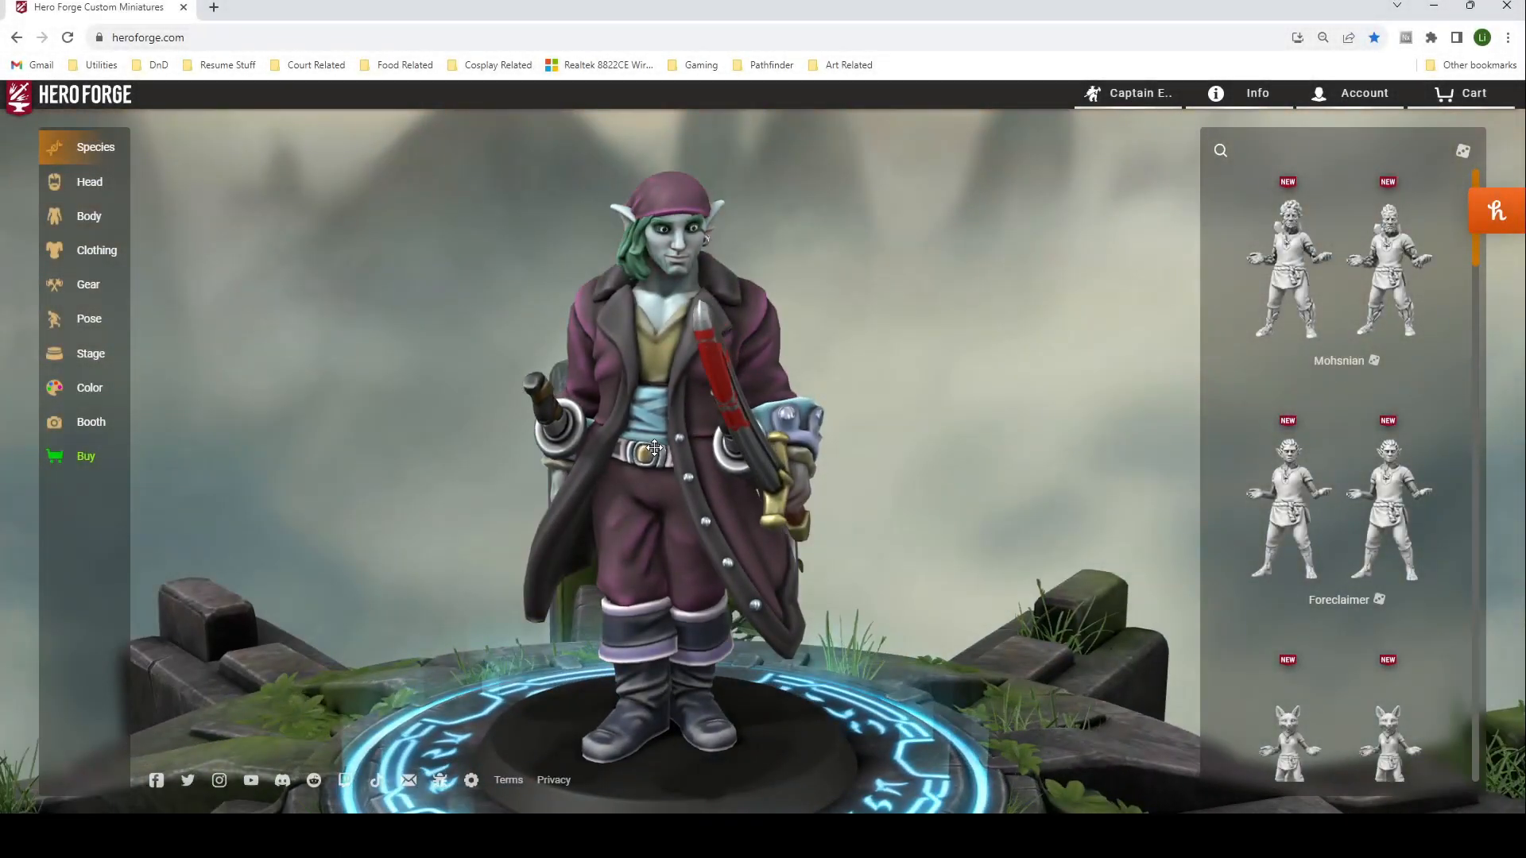
- Examine the pirate captain in the long coat and the hooded dragonborn's face and armor from several angles
drag(654, 447, 967, 428)
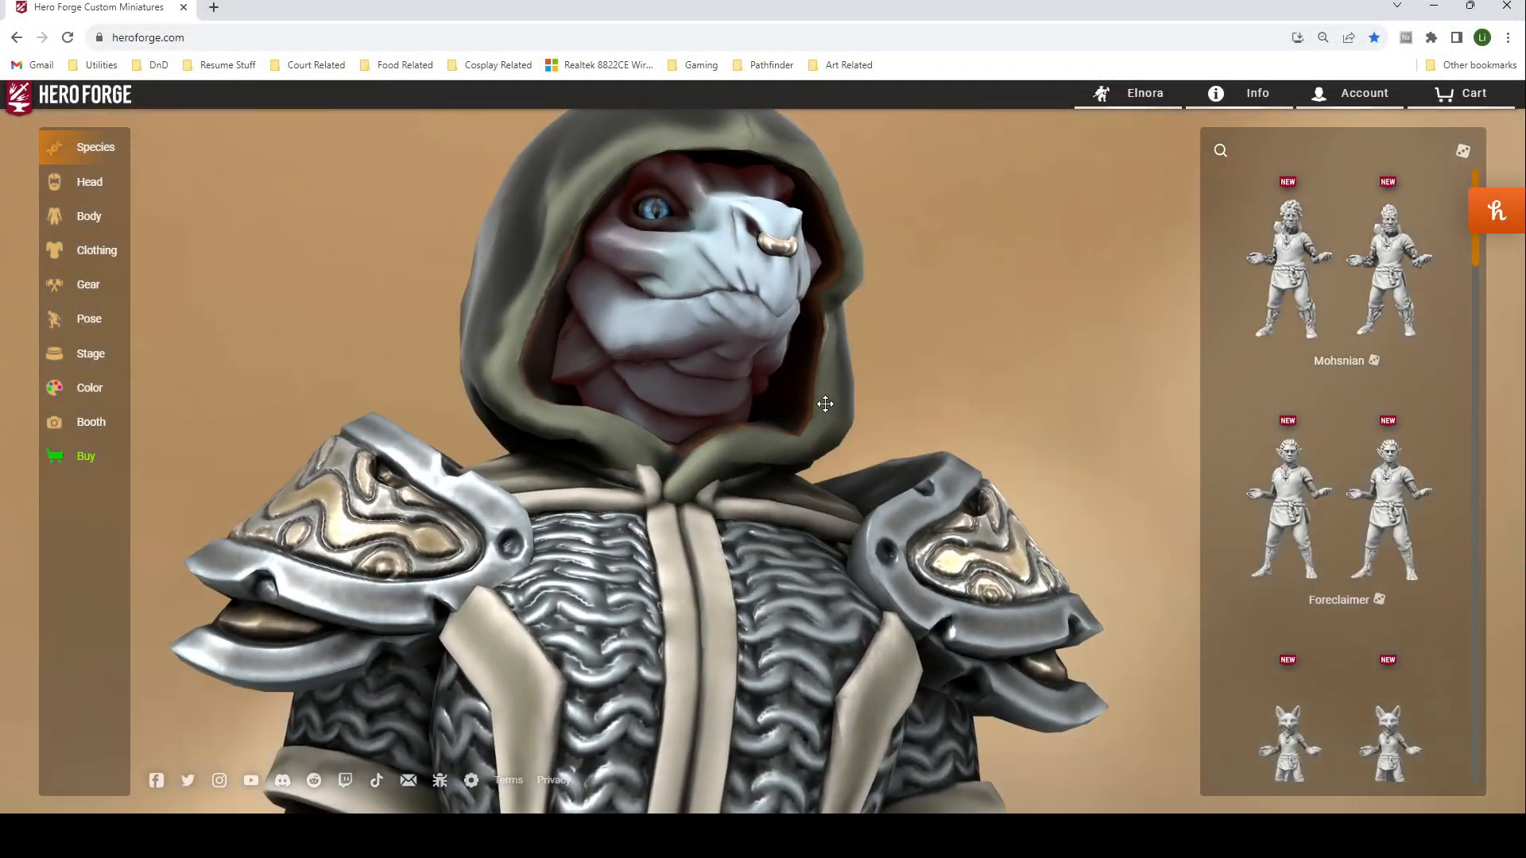
drag(826, 403, 737, 398)
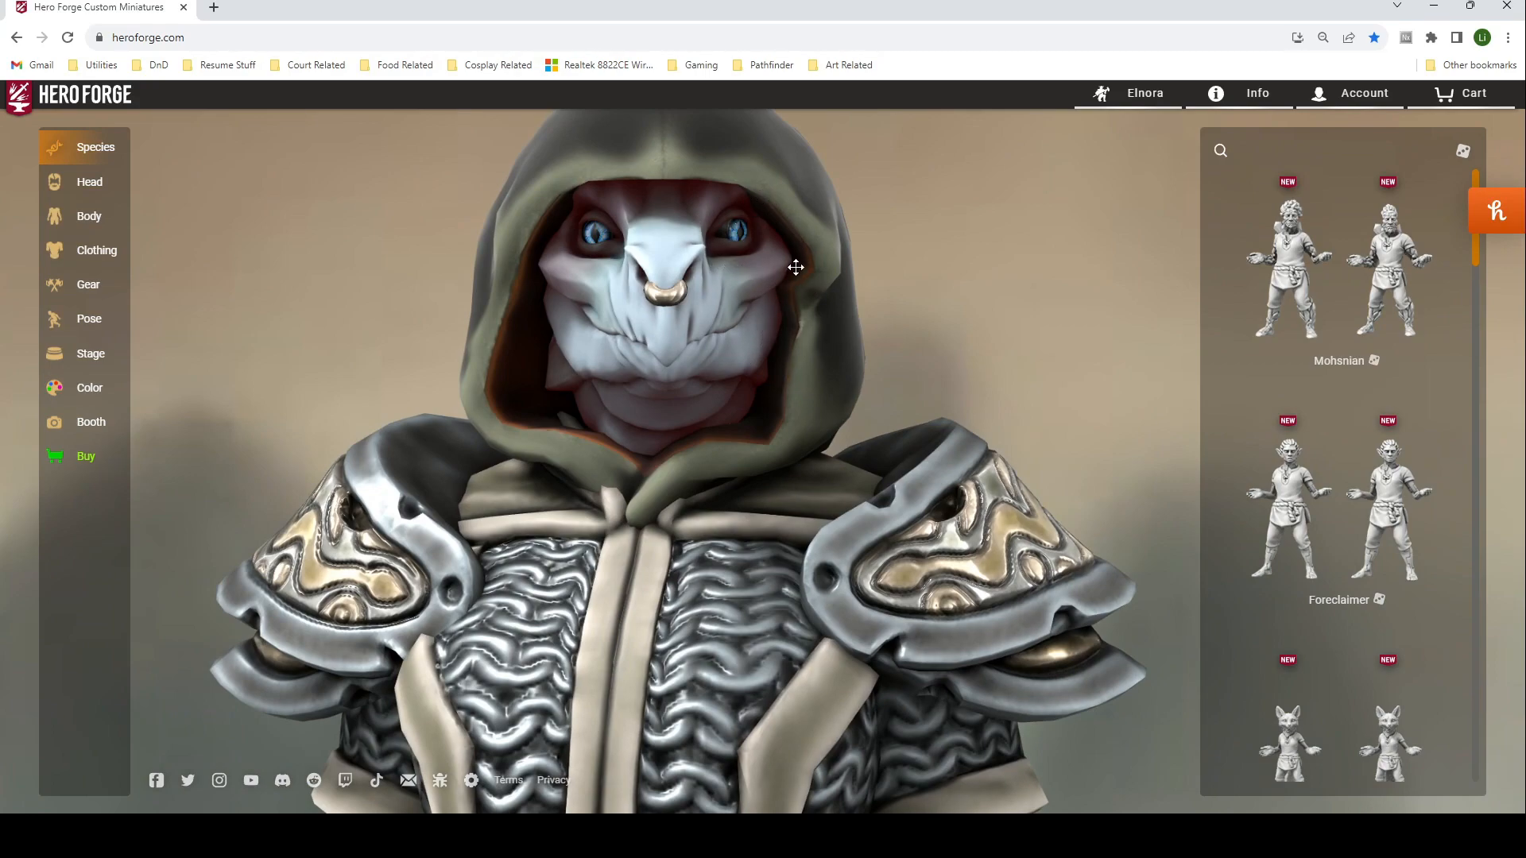
drag(713, 327, 803, 320)
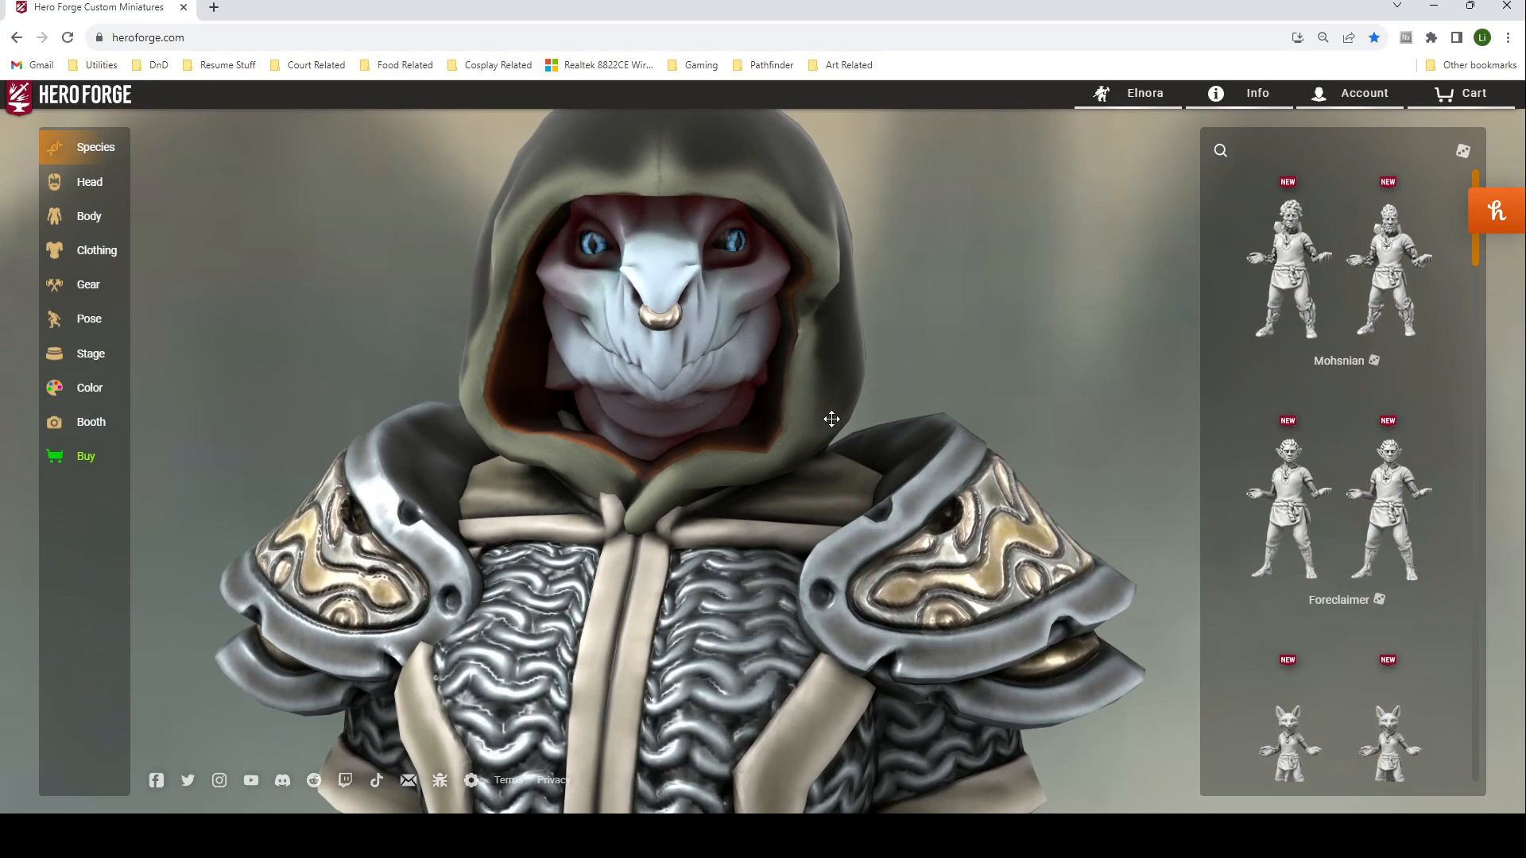
drag(685, 511, 685, 488)
scroll(685, 488, down, 5)
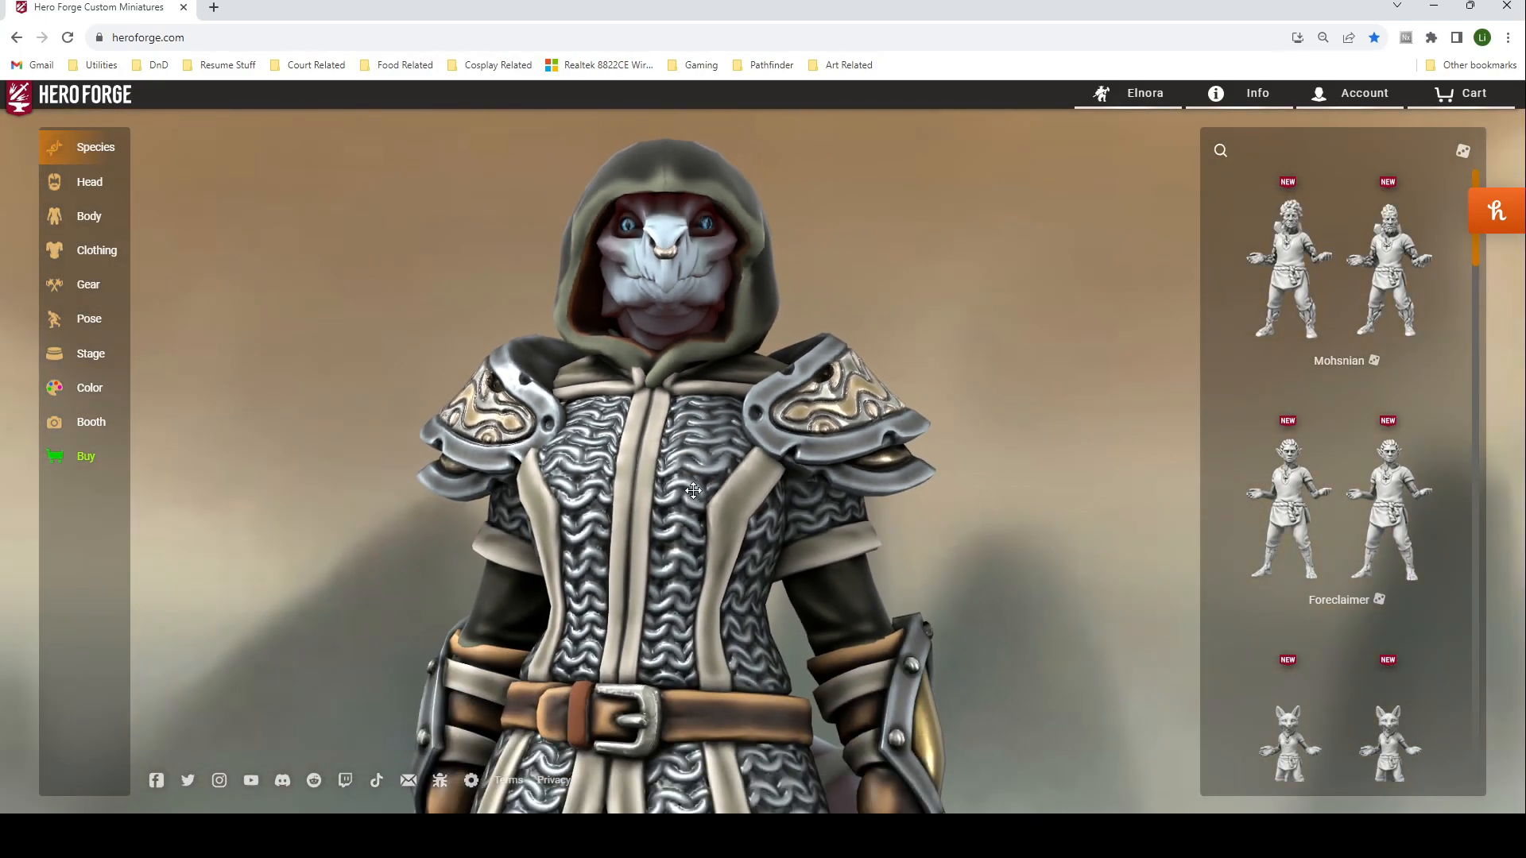